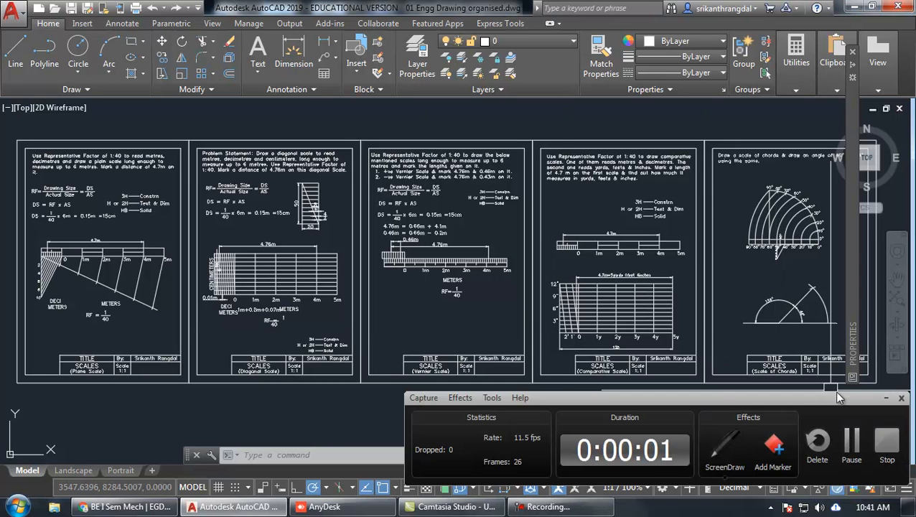
left_click(885, 397)
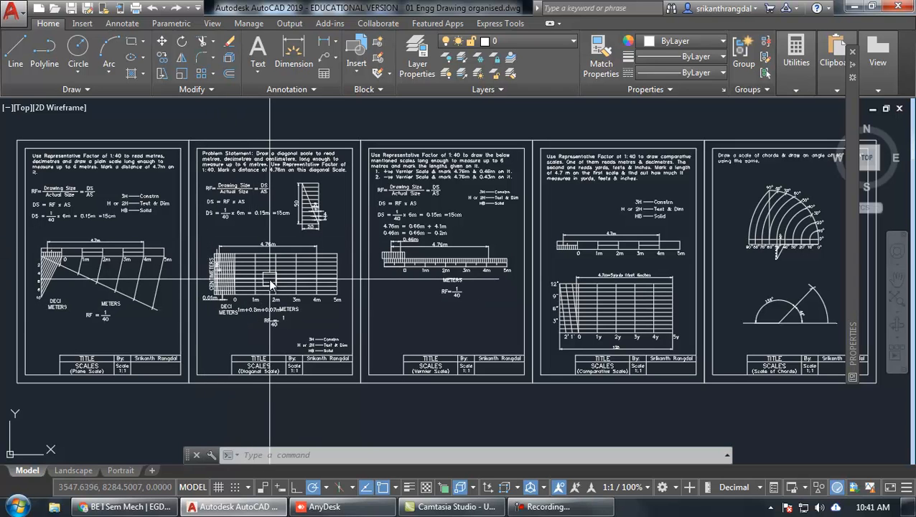
mouse_move(77, 274)
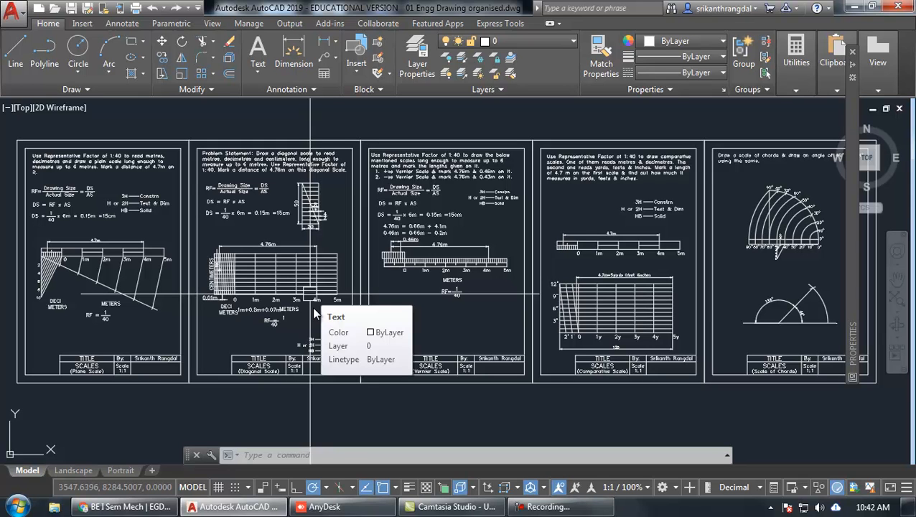
left_click(399, 332)
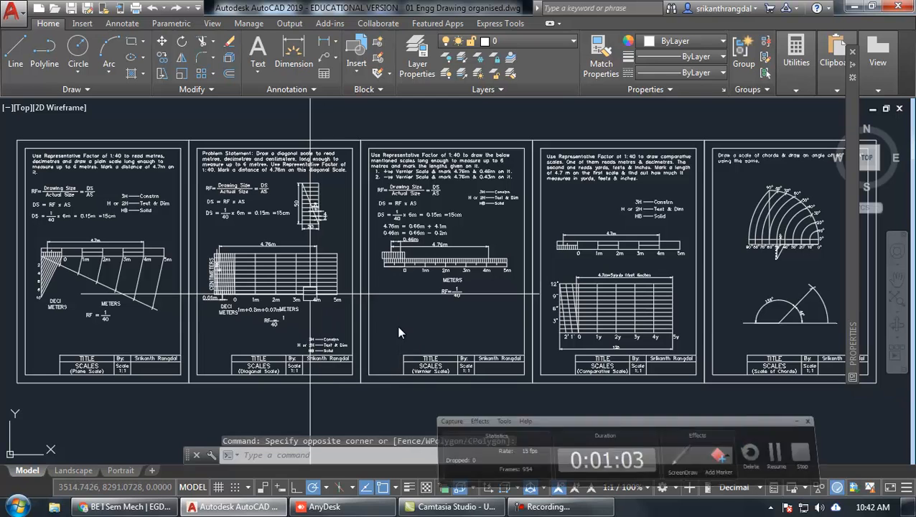
- Zoom in on the vernier scale in the third sheet to view its divisions and marked lengths
key("Escape")
type("z")
key("Return")
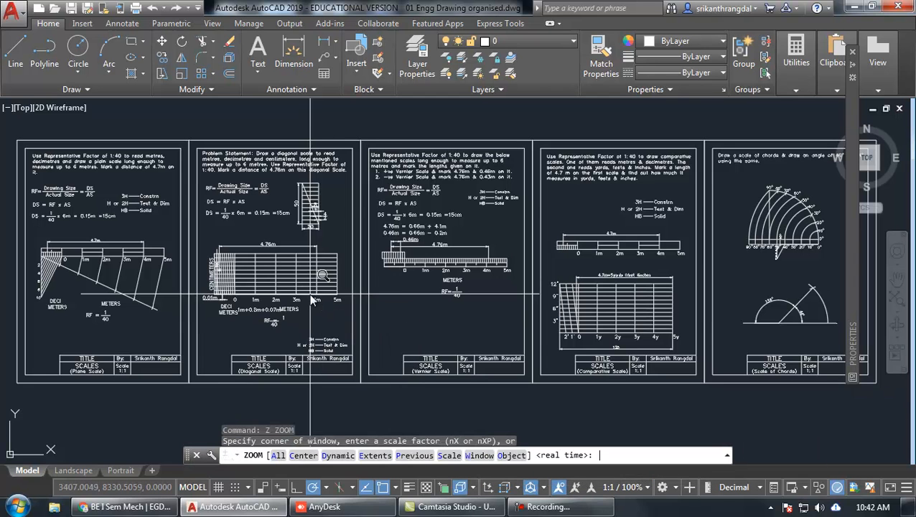
left_click(368, 244)
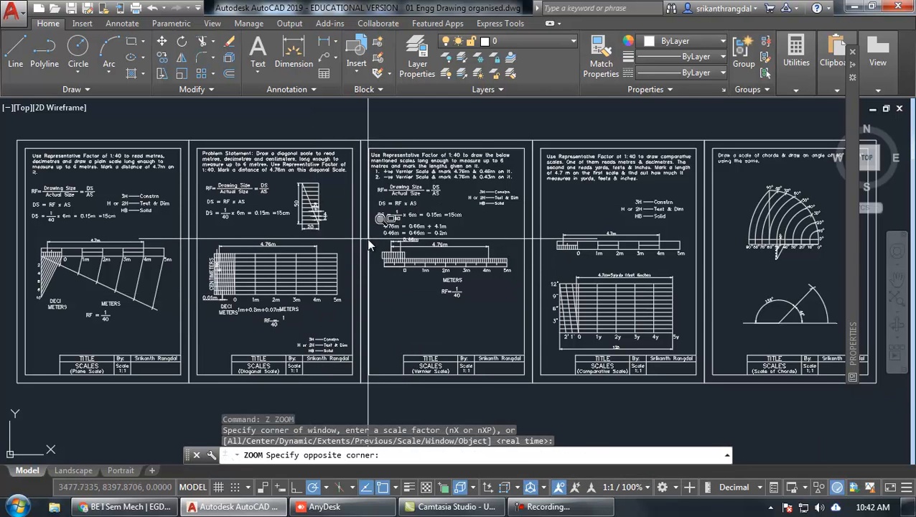
left_click(521, 293)
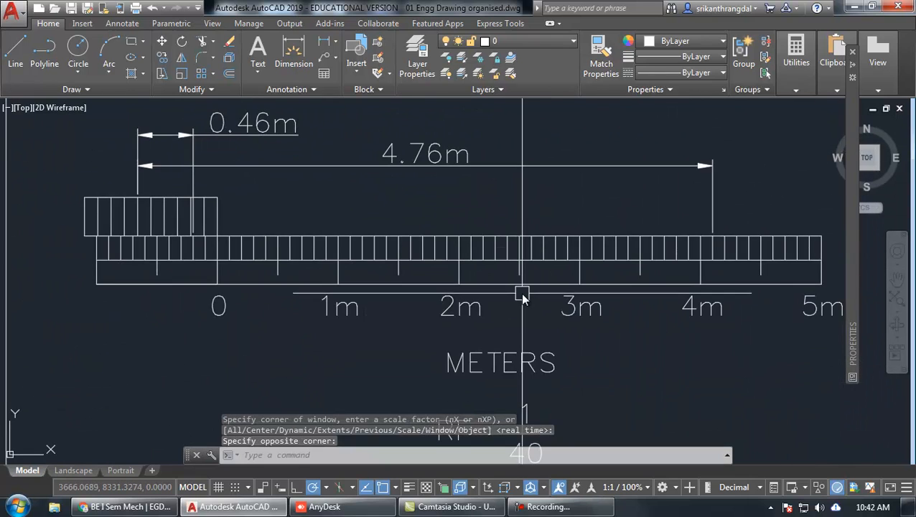
mouse_move(523, 341)
middle_mouse_down()
mouse_move(496, 355)
mouse_move(488, 386)
middle_mouse_up()
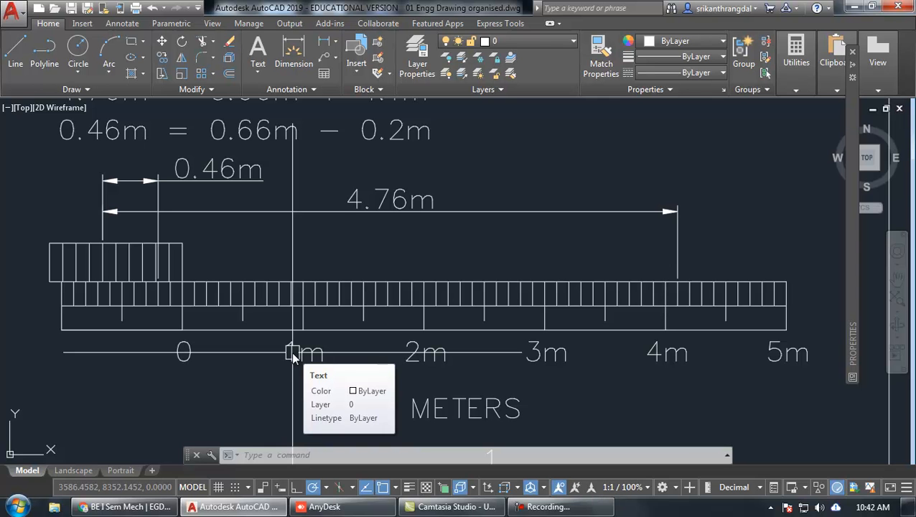
- Copy the plain scale bar with its 4.7m dimension and metre labels from the first sheet
scroll(389, 261, "down", 8)
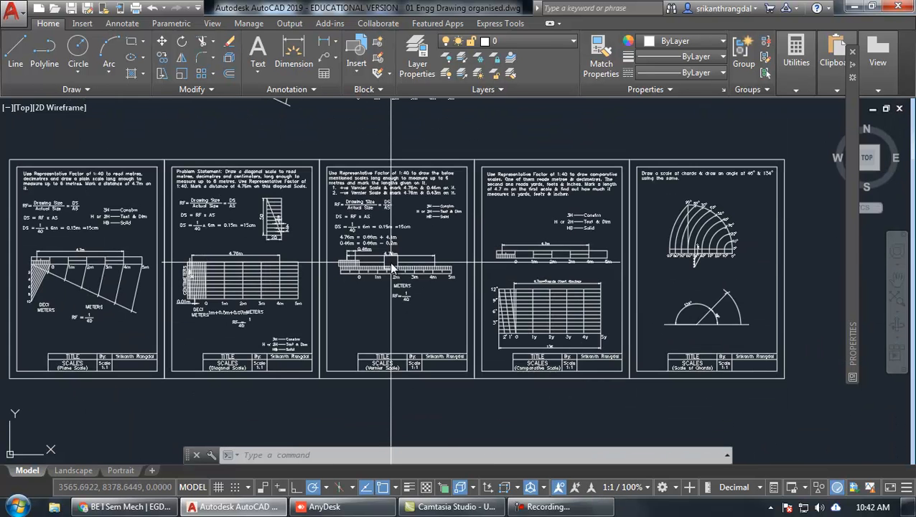
middle_click_drag(247, 290, 476, 260)
scroll(323, 234, "up", 5)
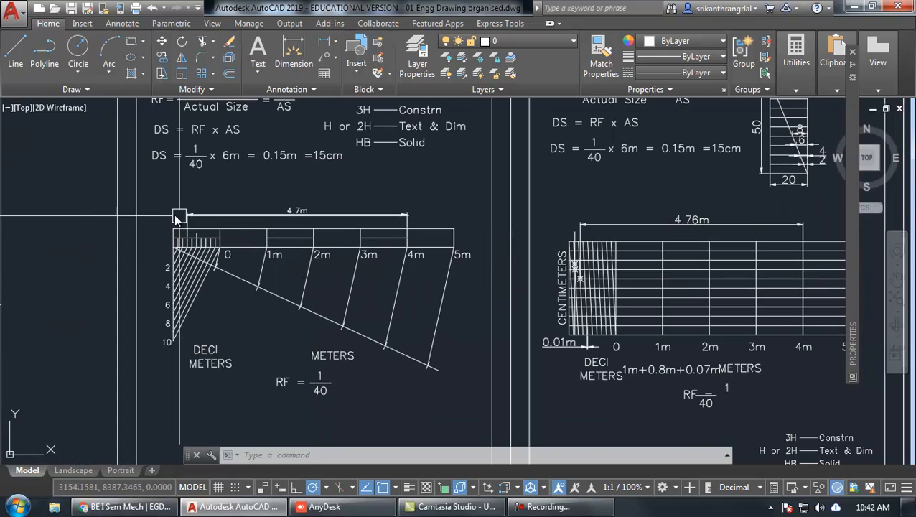
left_click(155, 197)
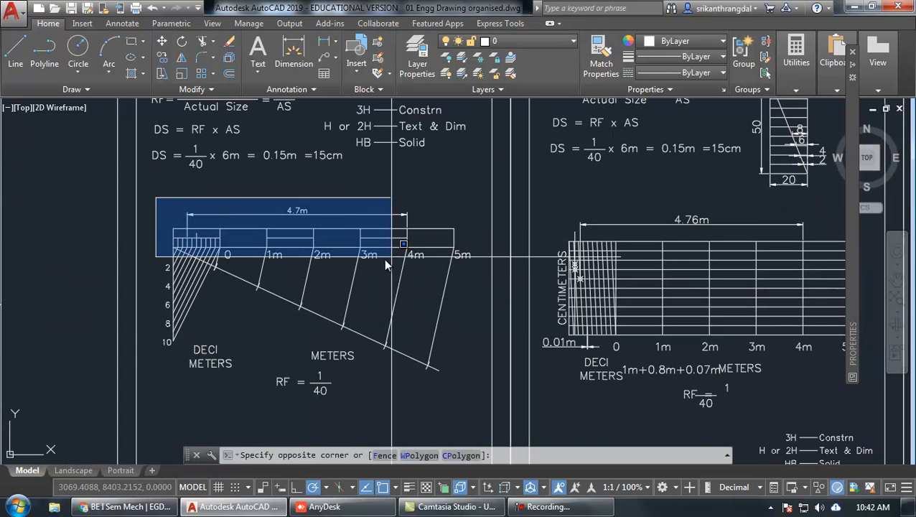
left_click(486, 269)
key("ctrl+c")
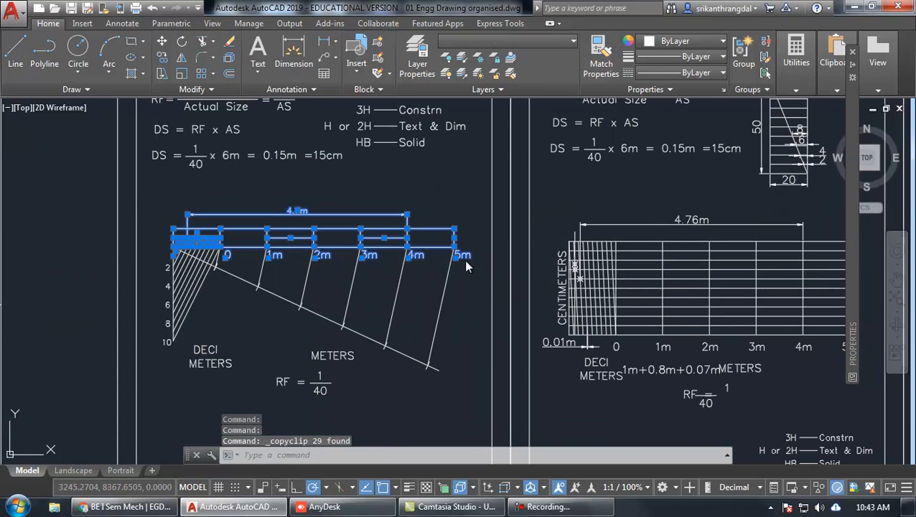
- Paste the copied plain scale into the third sheet, below the vernier scale and its RF text
scroll(466, 261, "down", 6)
key("ctrl+v")
middle_click_drag(545, 271, 428, 300)
scroll(428, 300, "up", 5)
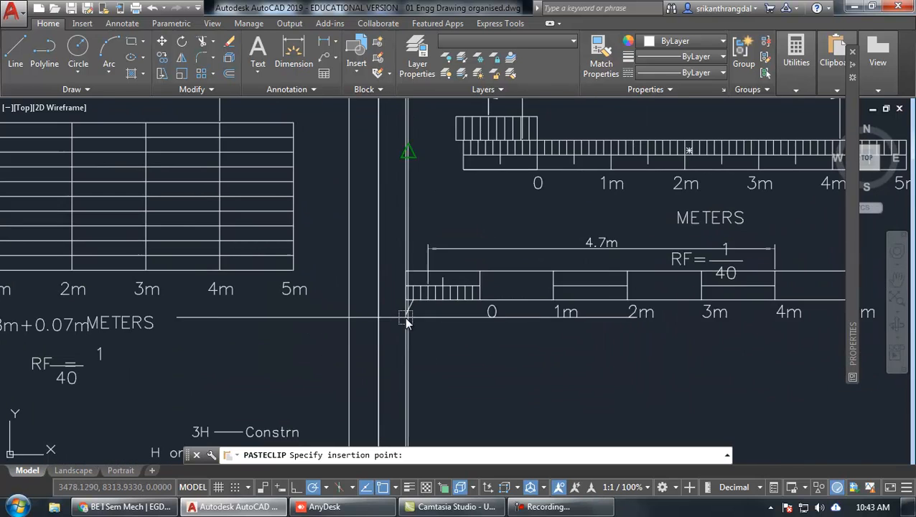
middle_click_drag(460, 363, 322, 370)
left_click(324, 366)
- Erase the stray short line at the lower-left corner of the pasted plain scale
key("Escape")
type("e")
key("Return")
middle_click_drag(543, 268, 461, 307)
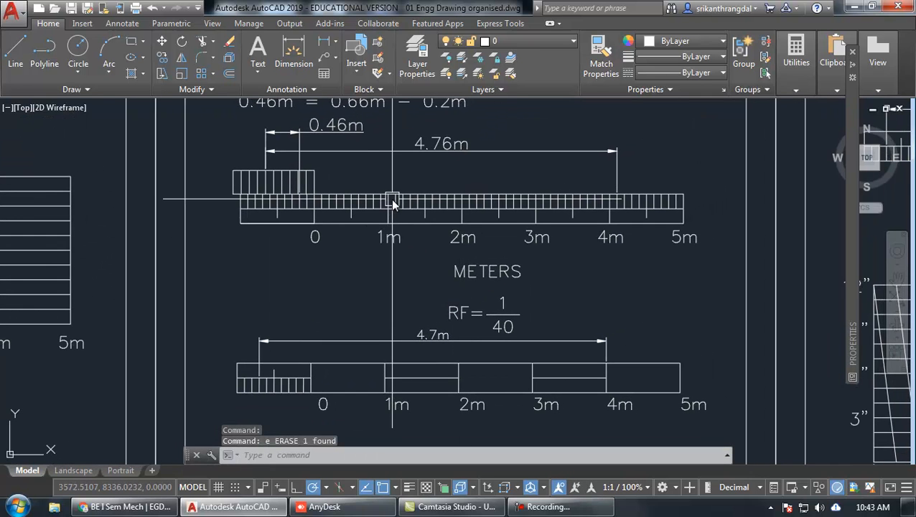
- Turn on Clean Screen, and highlight the pasted plain scale and the 1/40 representative fraction above it
key("ctrl+0")
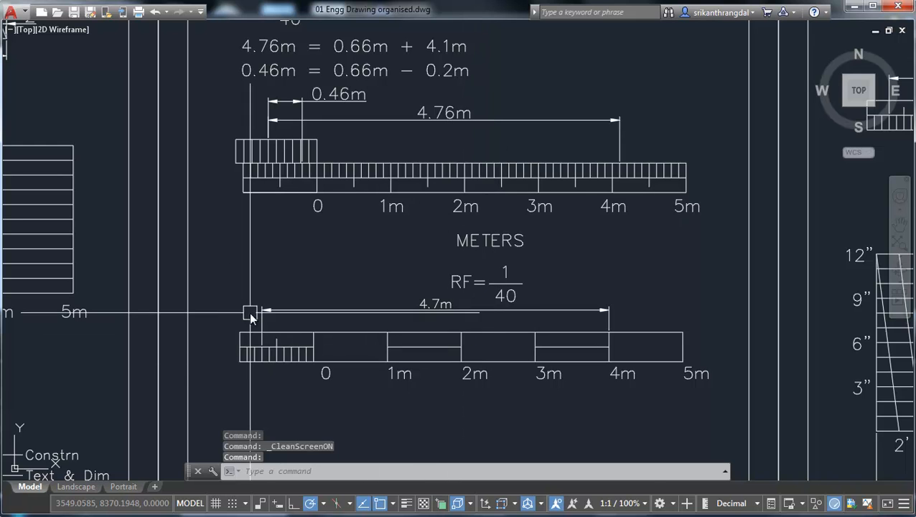
left_click(216, 308)
left_click(699, 419)
key("Escape")
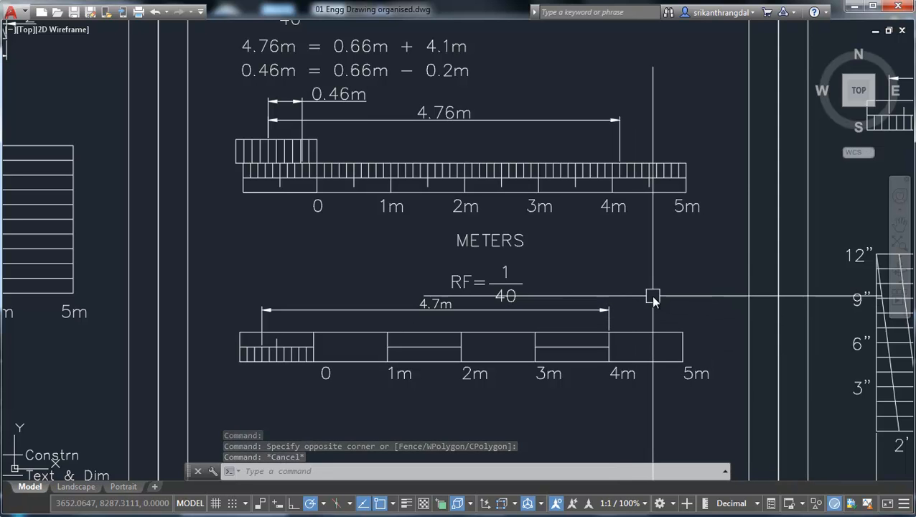
left_click(540, 261)
left_click(501, 293)
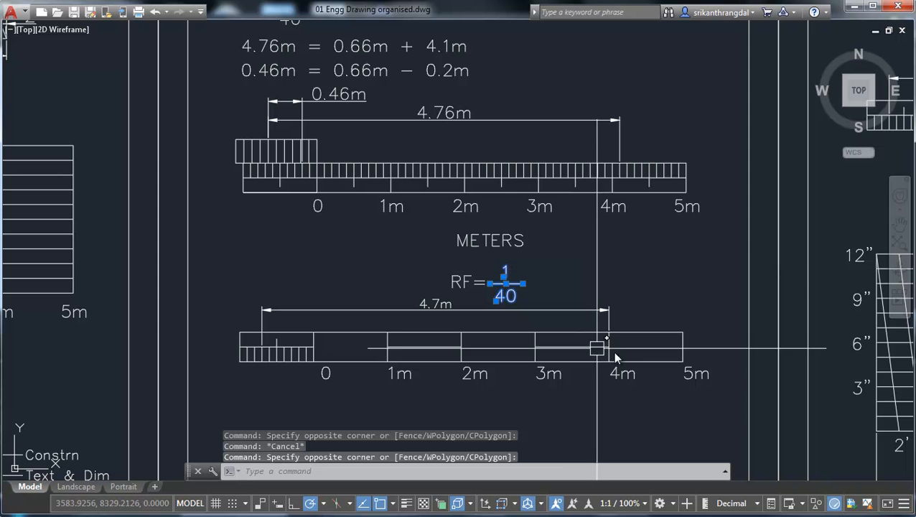
key("Escape")
key("Escape")
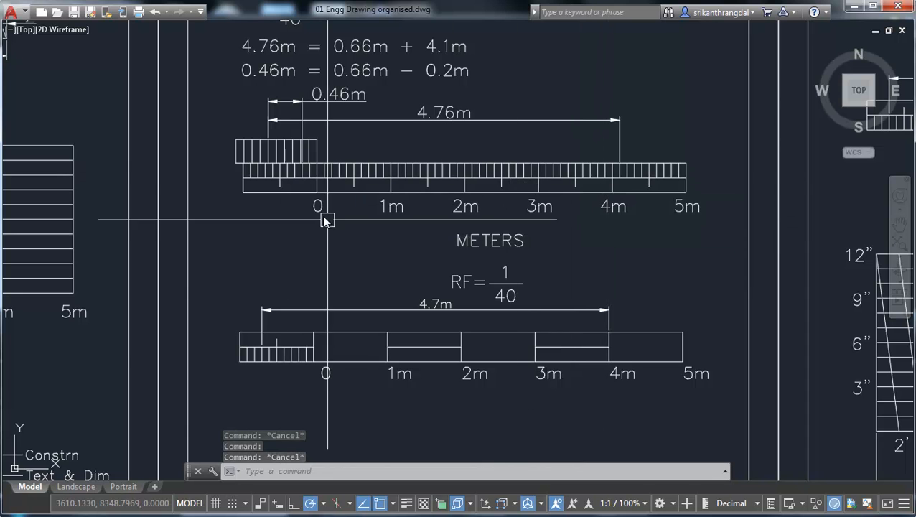
- Highlight the two vertical lines bounding the subdivided metre left of zero on the plain scale
scroll(304, 352, "up", 4)
scroll(294, 350, "down", 2)
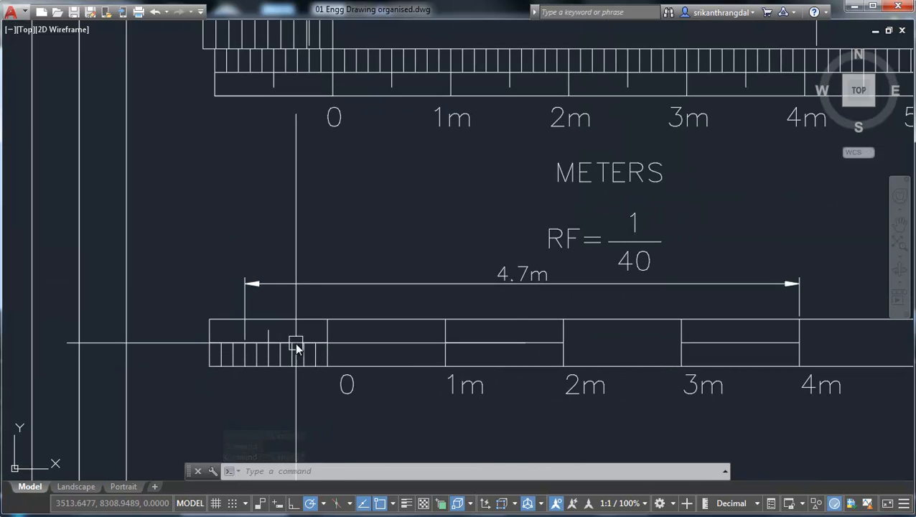
left_click(327, 332)
left_click(210, 331)
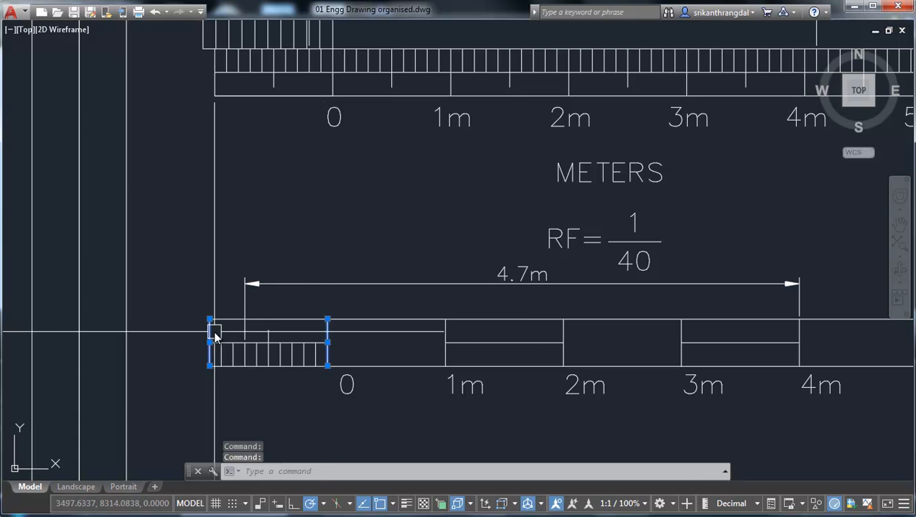
key("Escape")
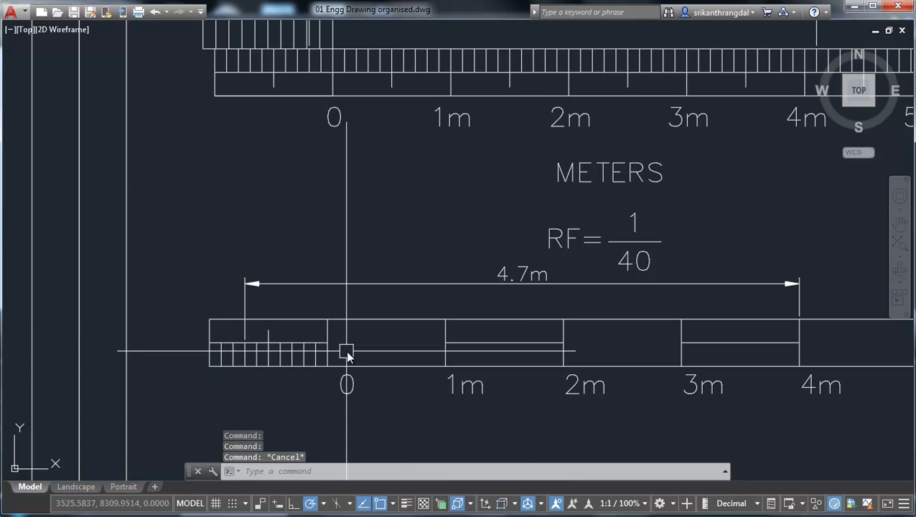
- Highlight the main scale of the vernier drawing, and the small vernier strip above its left end
middle_click_drag(726, 159, 586, 334)
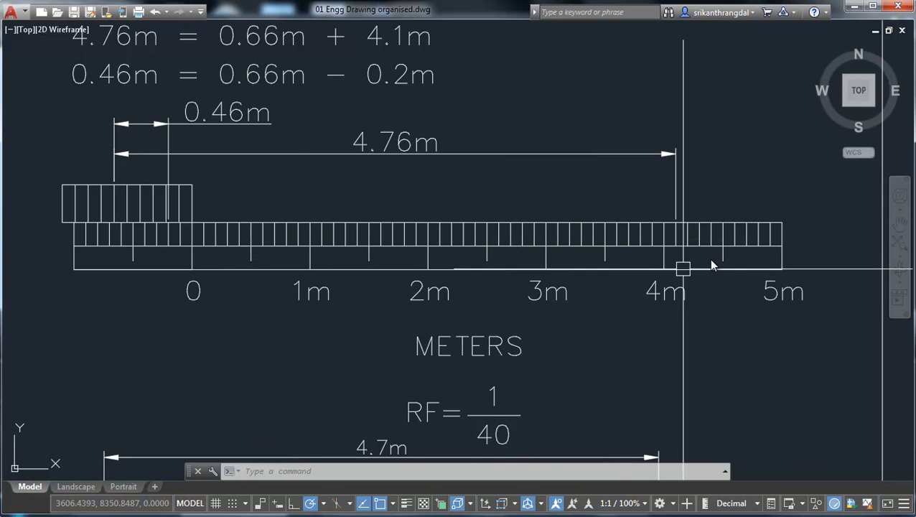
middle_click_drag(618, 342, 651, 311)
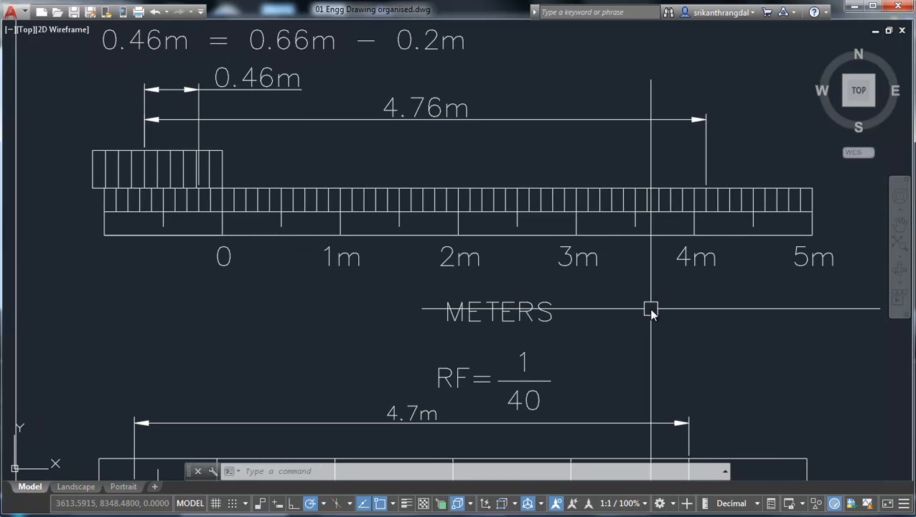
left_click(72, 244)
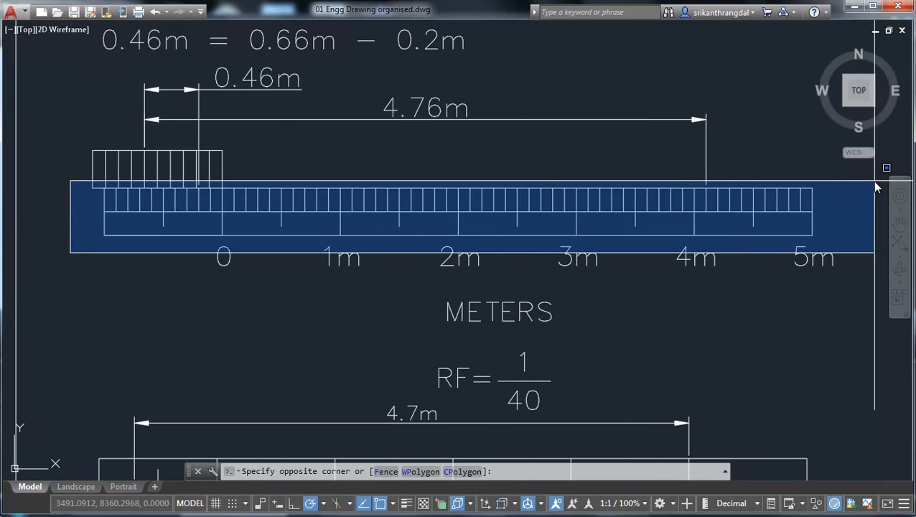
left_click(847, 180)
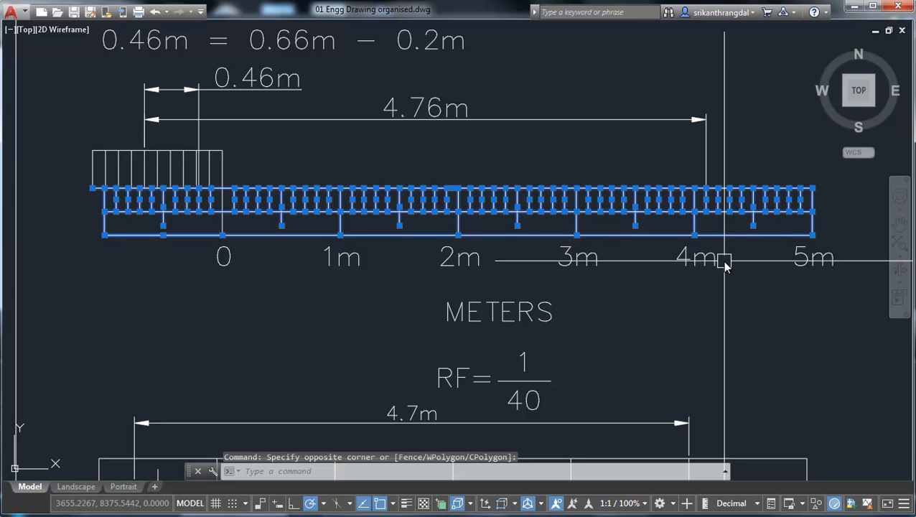
key("Escape")
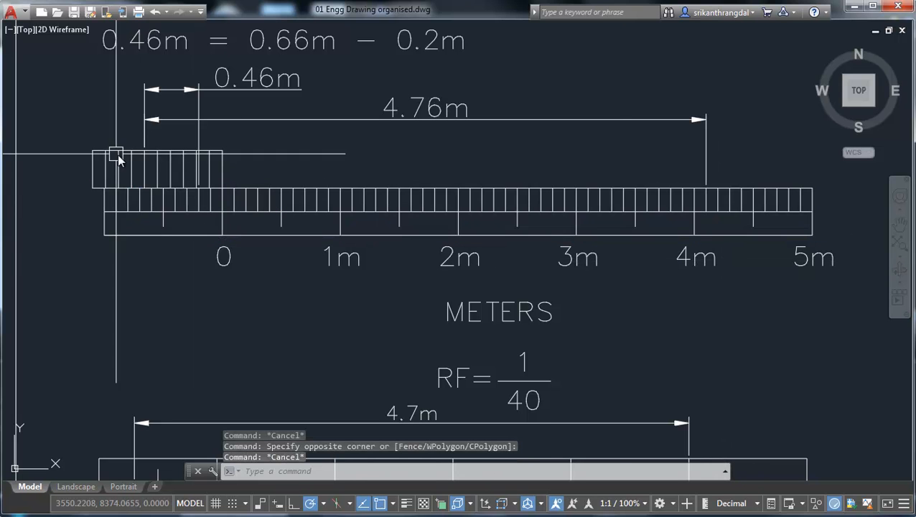
left_click(79, 140)
left_click(236, 196)
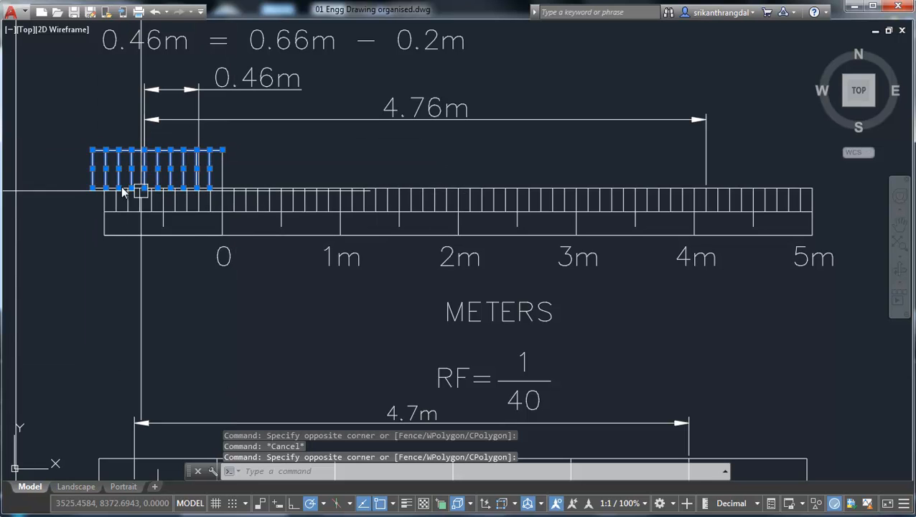
key("Escape")
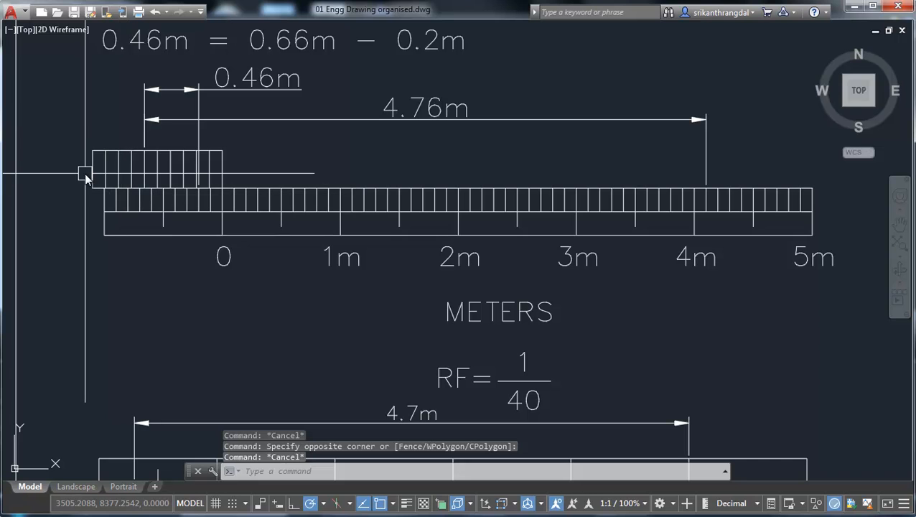
- Zoom in on the vernier and highlight the subdivision and boundary lines of the main scale's metre left of zero
type("z")
key("Return")
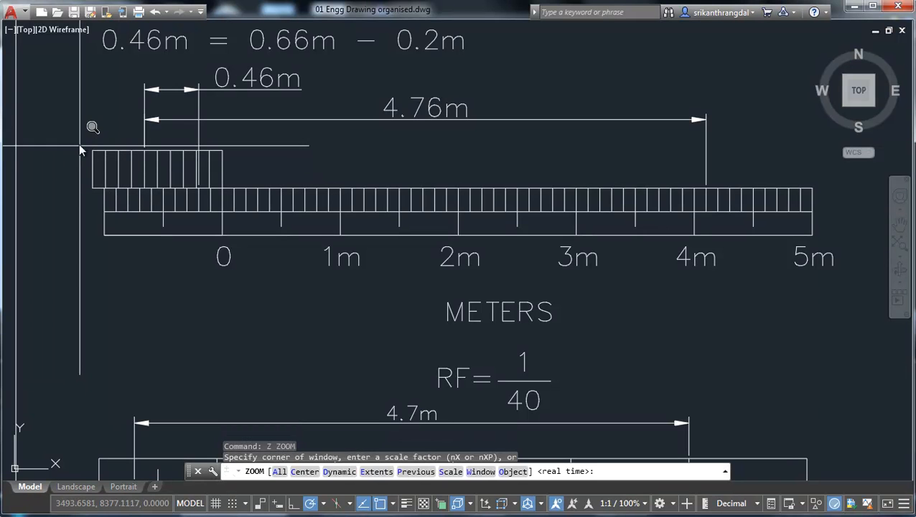
left_click(75, 136)
left_click(240, 252)
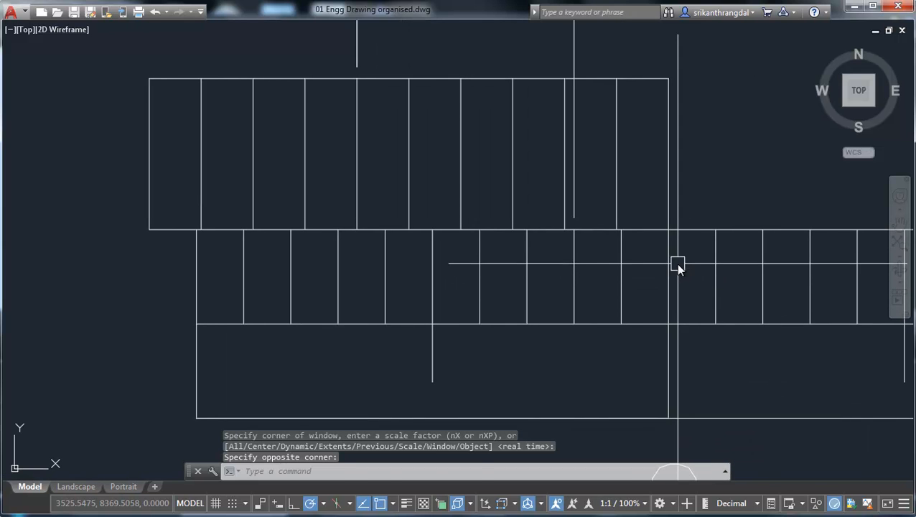
left_click(677, 264)
left_click(194, 288)
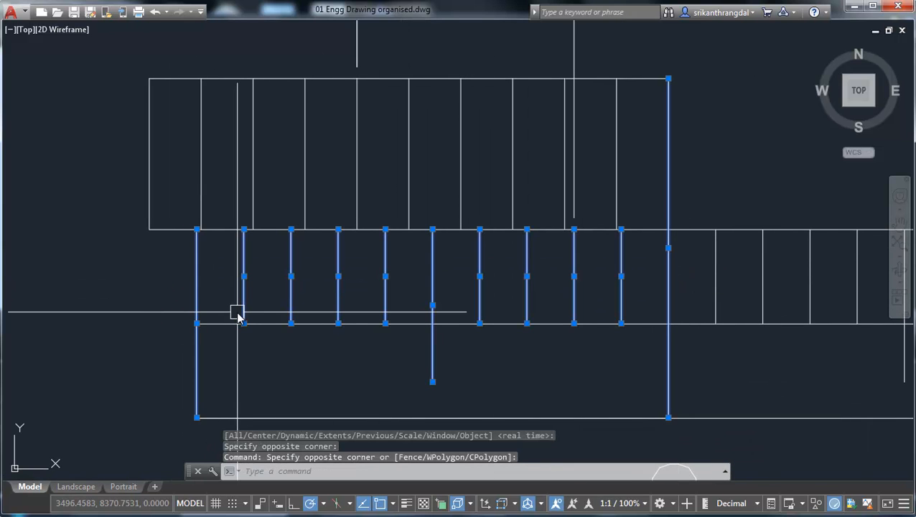
key("Escape")
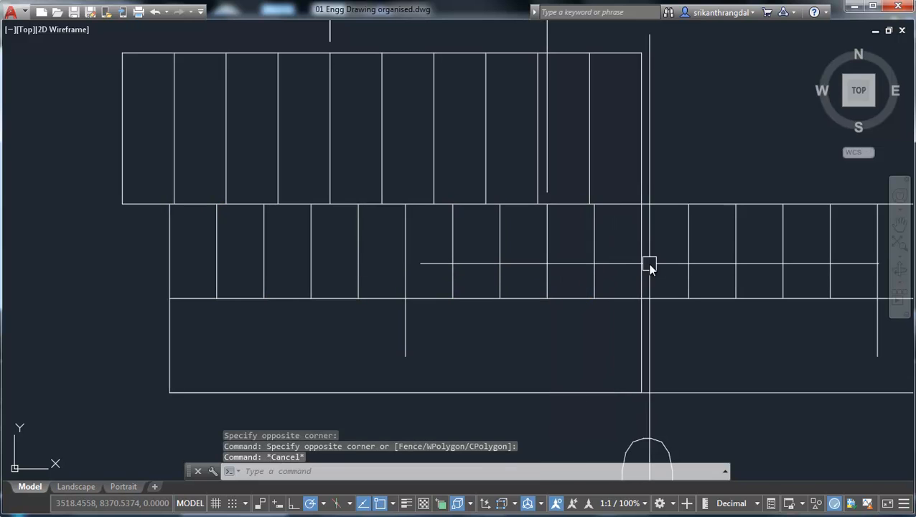
left_click(642, 264)
left_click(171, 255)
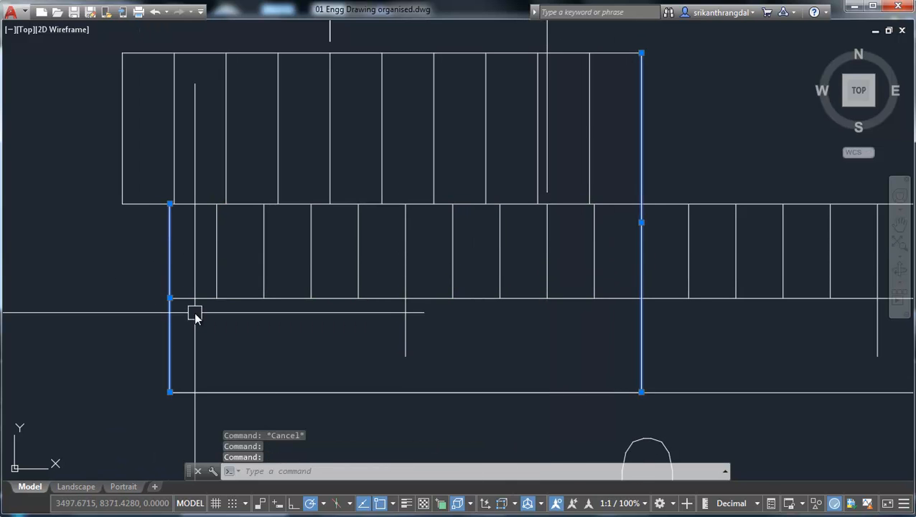
key("Escape")
- Highlight the nine inner division lines of that metre, and the two lines bounding its leftmost subdivision
left_click(618, 232)
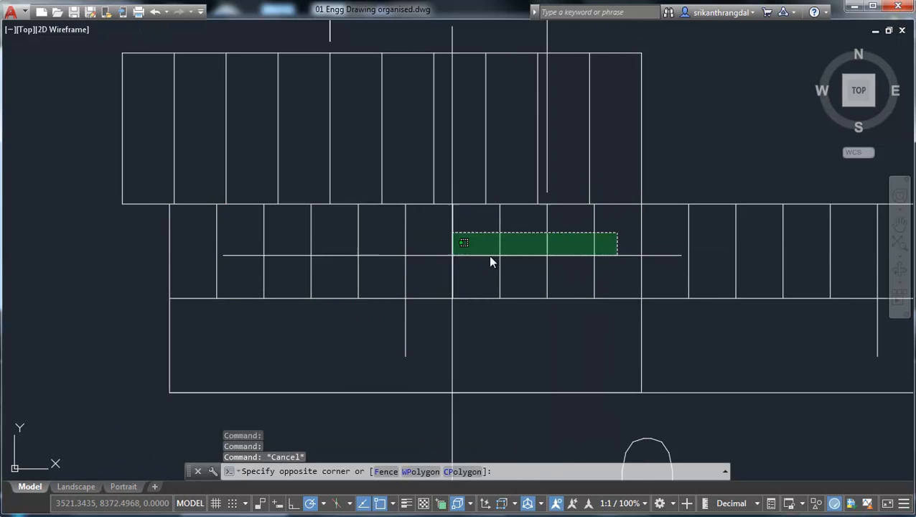
left_click(192, 262)
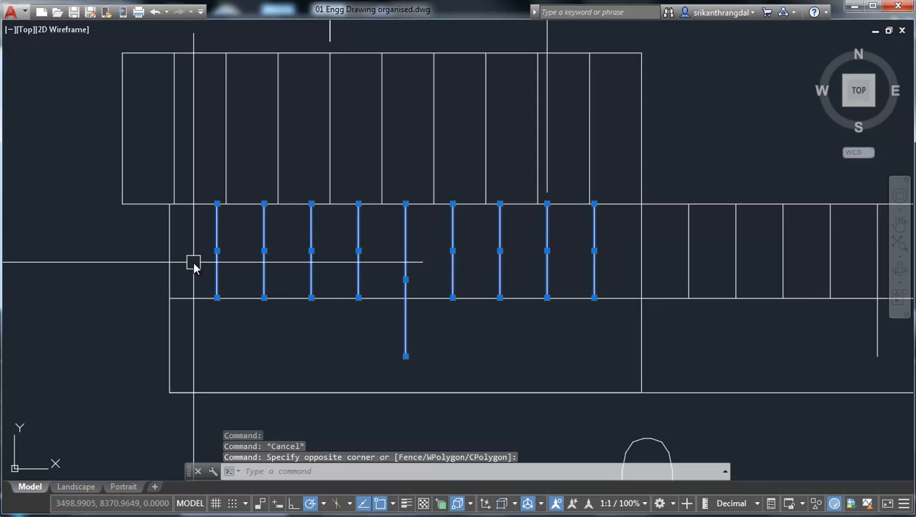
key("Escape")
left_click(216, 255)
left_click(168, 255)
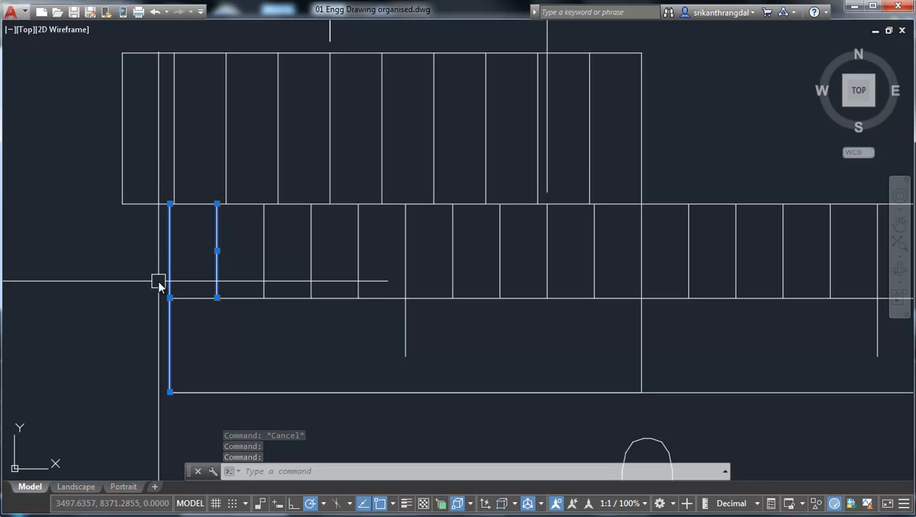
- Clear the highlighted lines and review the neighbouring diagonal scale before returning to the vernier and plain scales
key("Escape")
key("Escape")
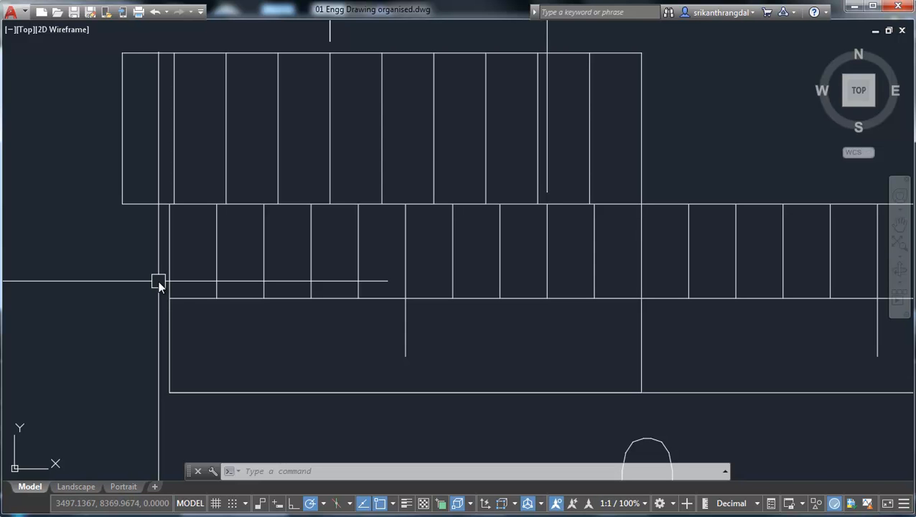
mouse_move(109, 256)
middle_mouse_down()
mouse_move(702, 296)
mouse_move(760, 282)
middle_mouse_up()
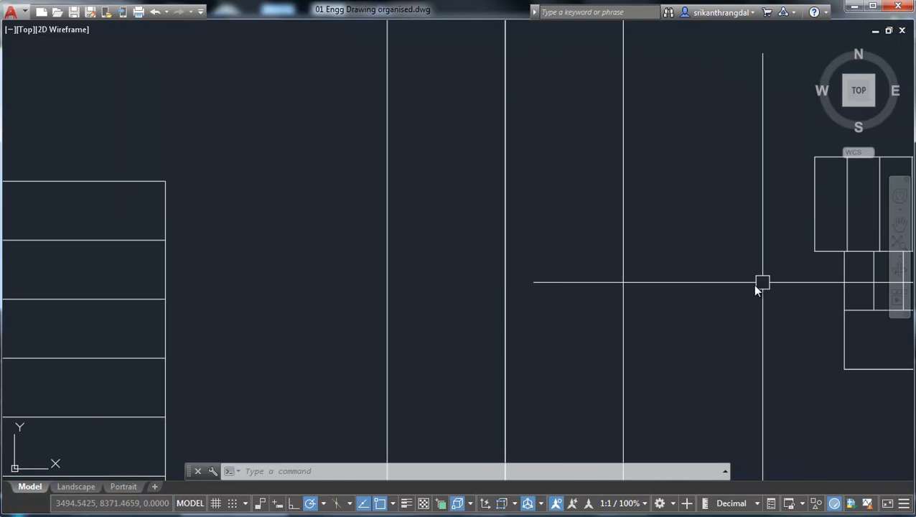
middle_click_drag(257, 302, 792, 224)
scroll(789, 224, "down", 6)
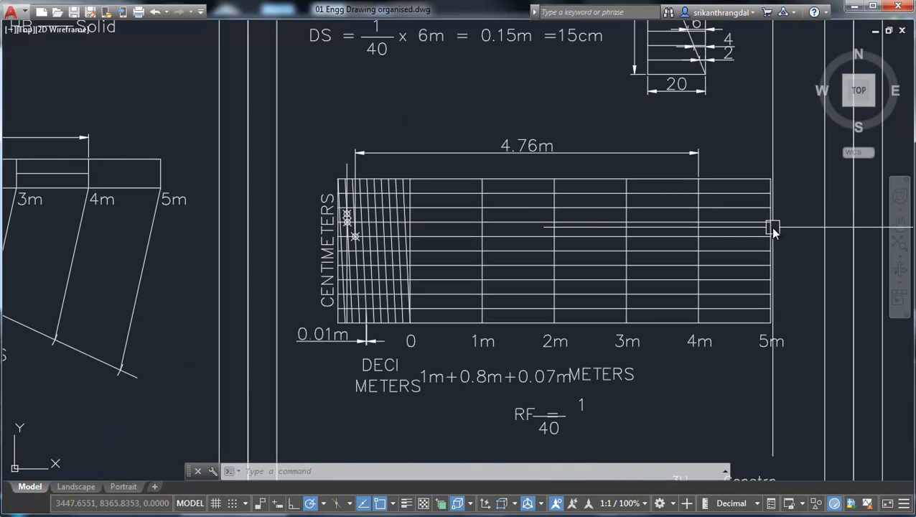
middle_click_drag(819, 251, 786, 263)
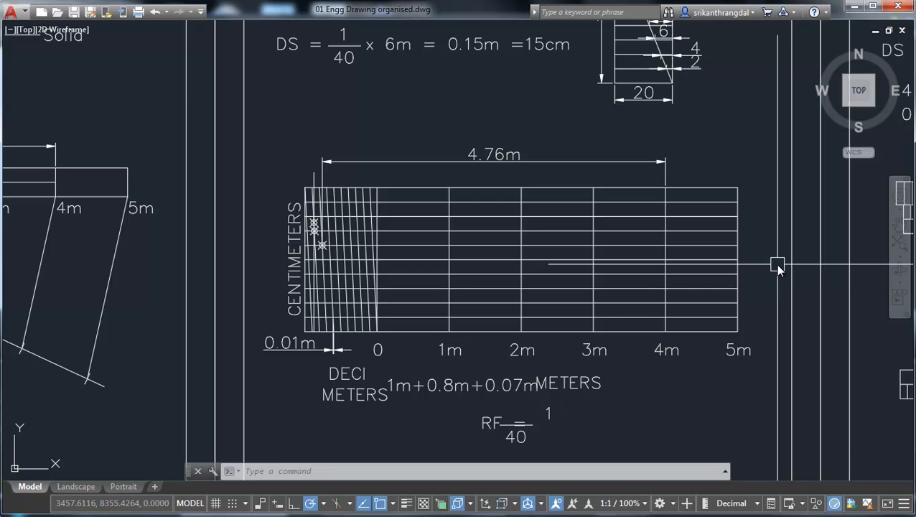
mouse_move(803, 323)
middle_mouse_down()
mouse_move(646, 331)
mouse_move(80, 305)
middle_mouse_up()
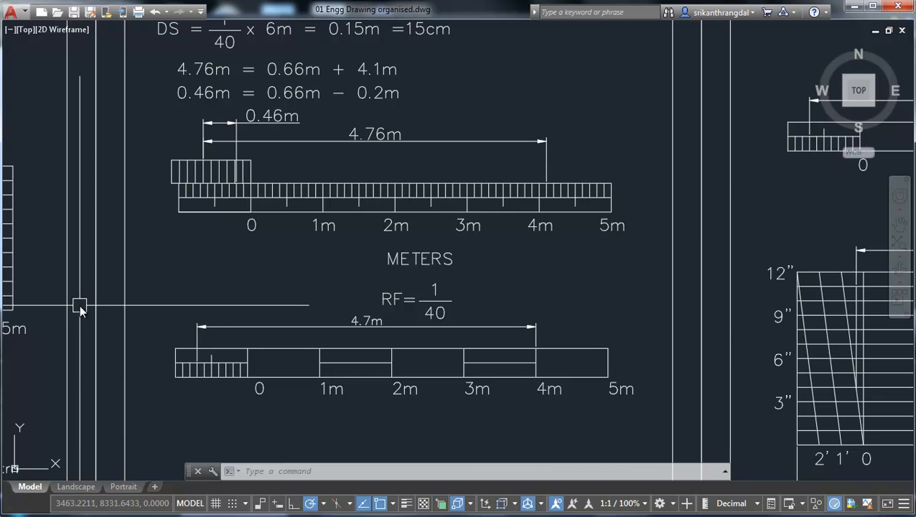
- Zoom in on the vernier and plain scales, and highlight the small vernier strip above the main scale's left end
type("z")
key("Return")
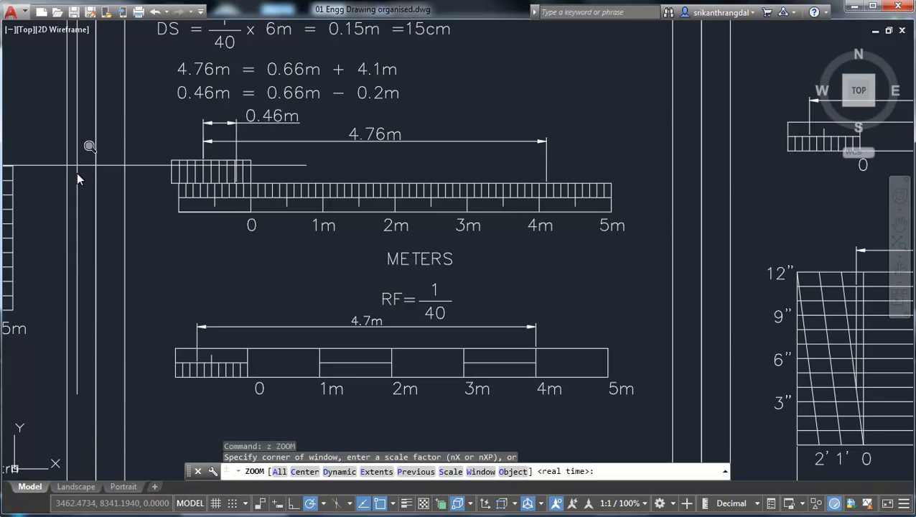
left_click(139, 106)
left_click(653, 402)
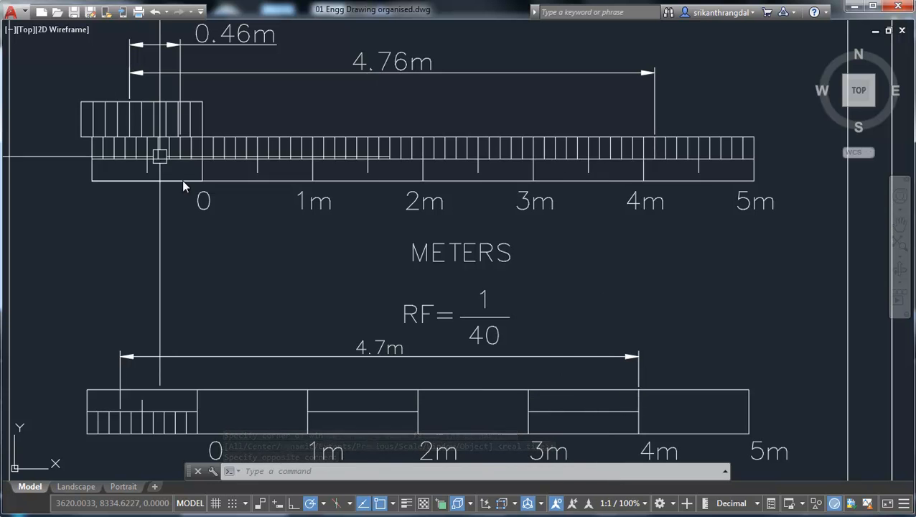
left_click(59, 84)
left_click(232, 144)
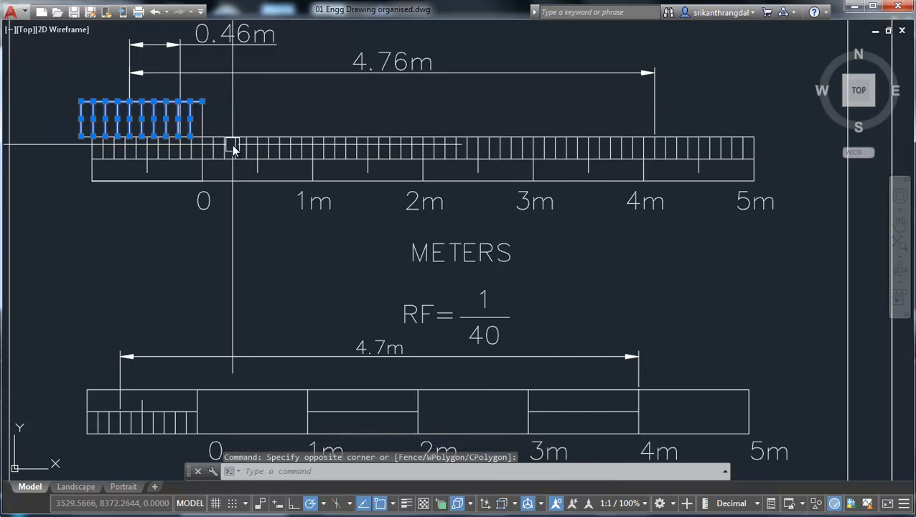
key("Escape")
key("Escape")
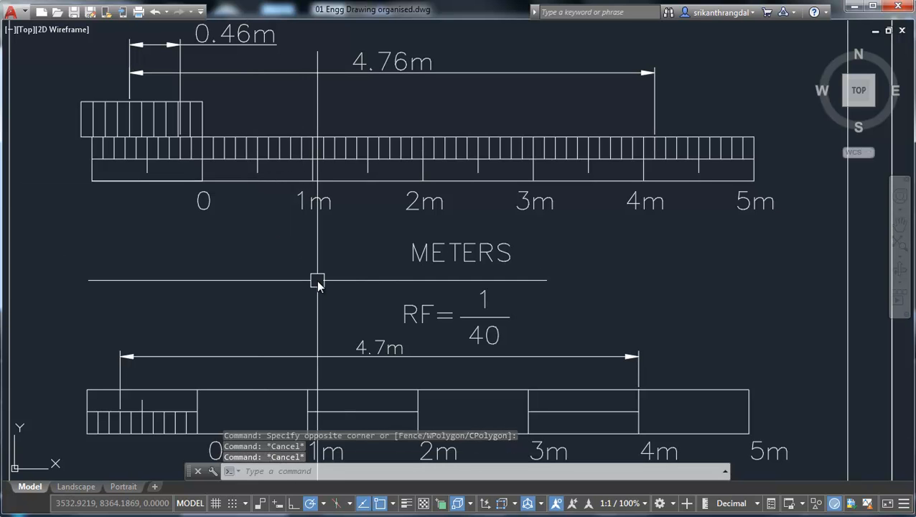
middle_click_drag(323, 289, 327, 314)
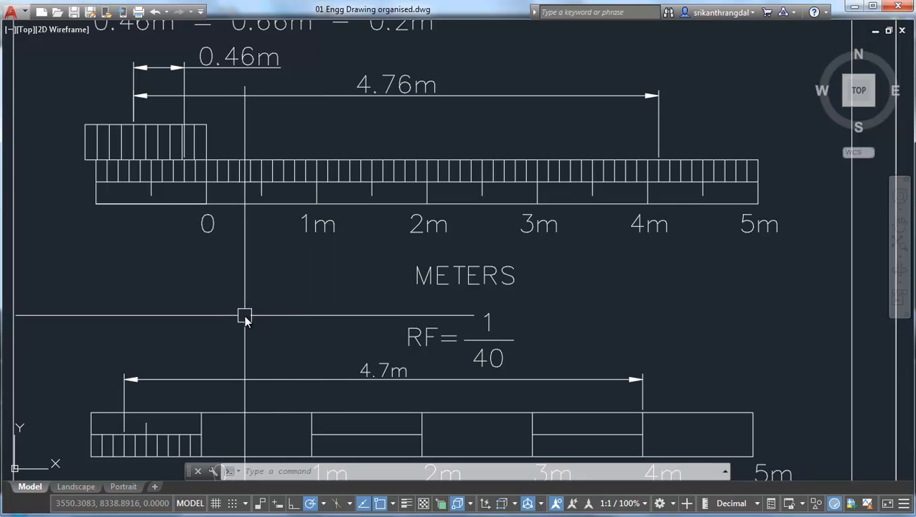
middle_click_drag(244, 317, 253, 342)
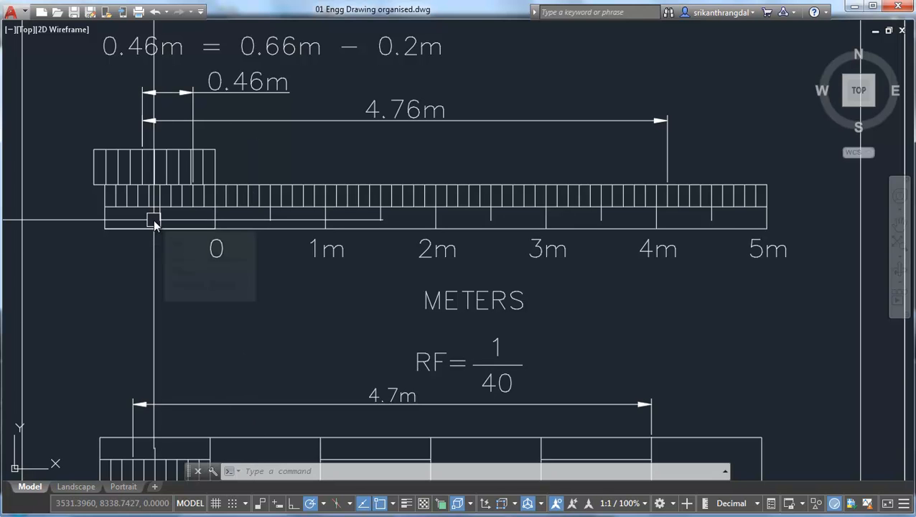
- Zoom in on the vernier and offset the main scale's left boundary line outward by the width of one subdivision
type("z")
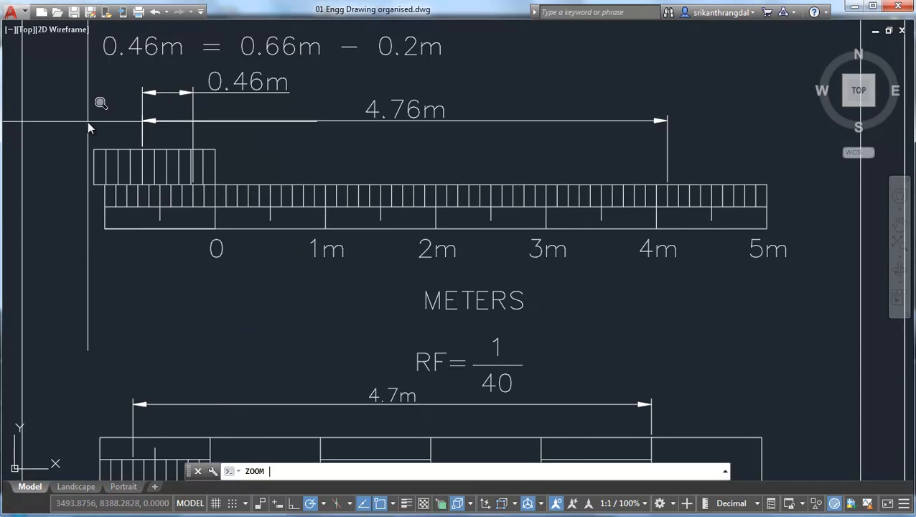
key("Return")
left_click(84, 112)
left_click(239, 242)
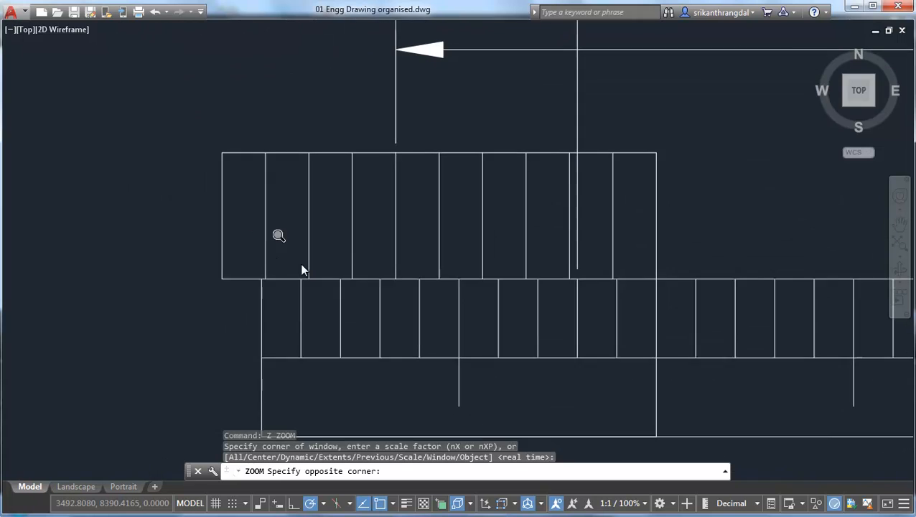
middle_click_drag(525, 274, 485, 243)
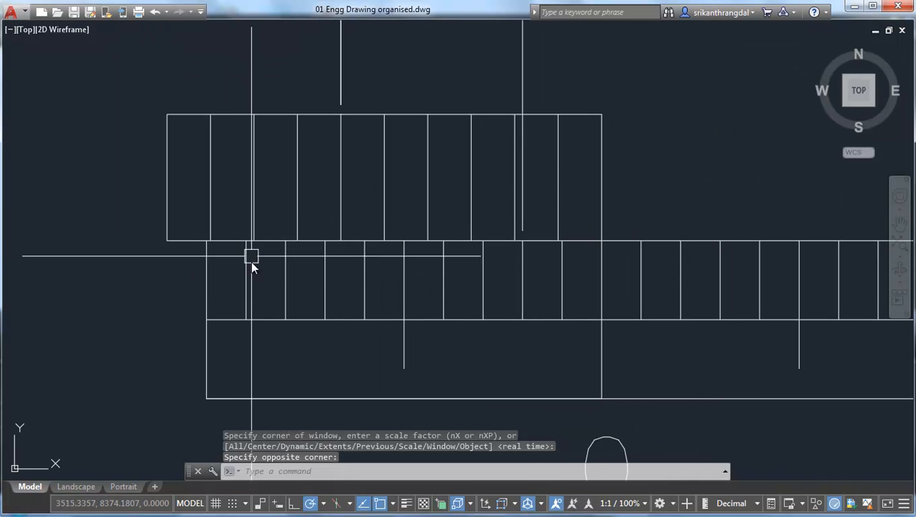
type("o")
key("Return")
left_click(207, 241)
left_click(246, 241)
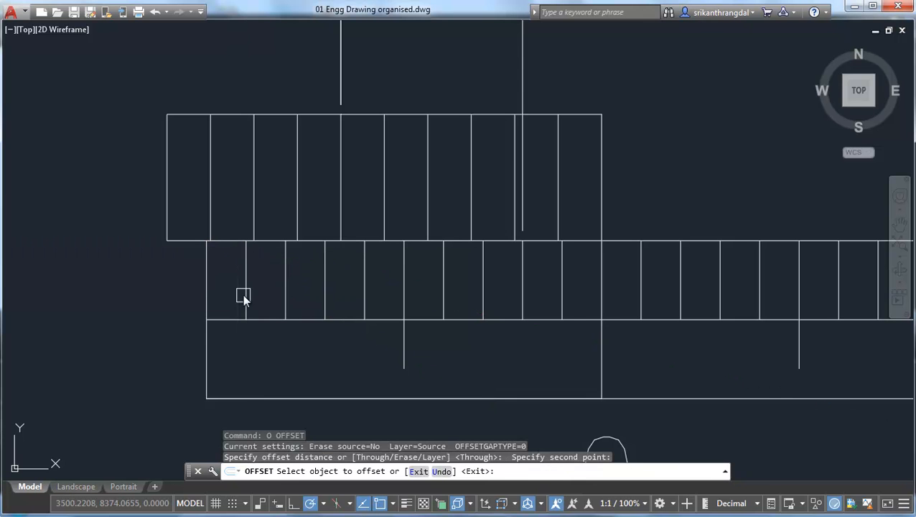
left_click(206, 277)
left_click(163, 278)
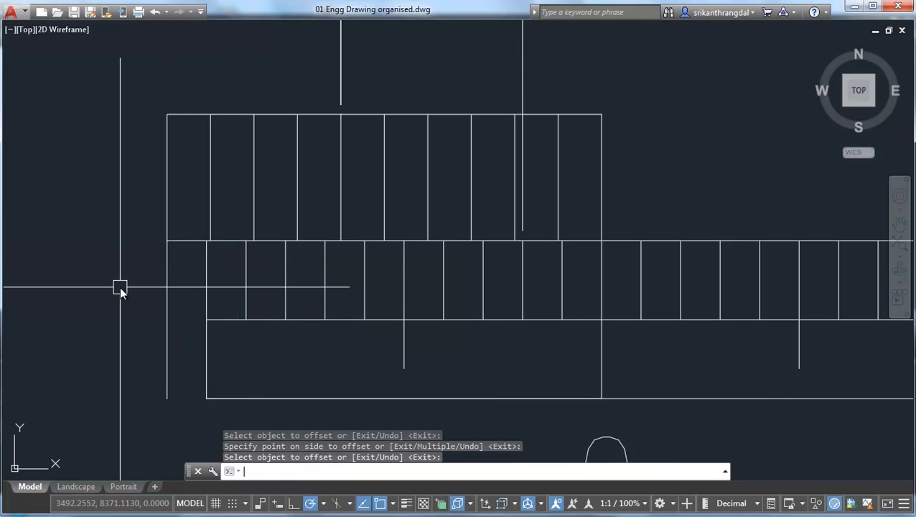
key("Return")
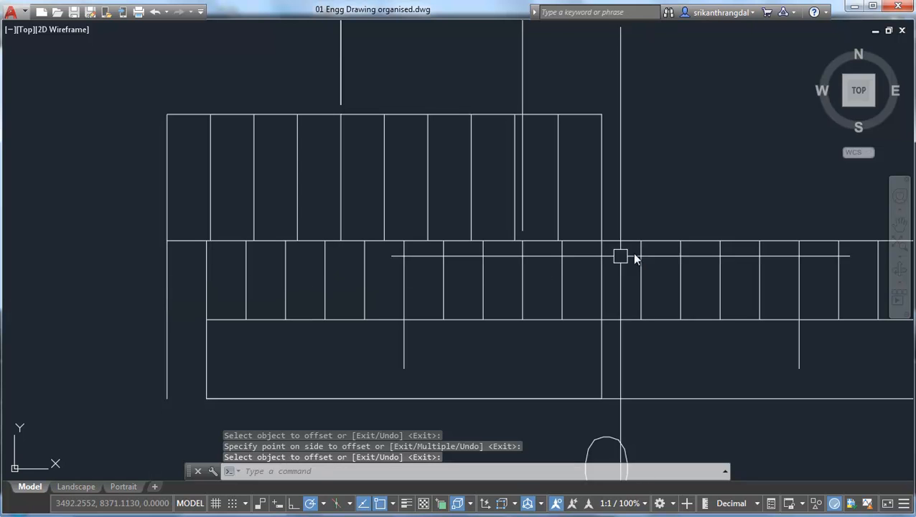
- Highlight the two lines bounding the main scale's metre left of zero, and the two bounding its leftmost subdivision
key("Return")
left_click(602, 259)
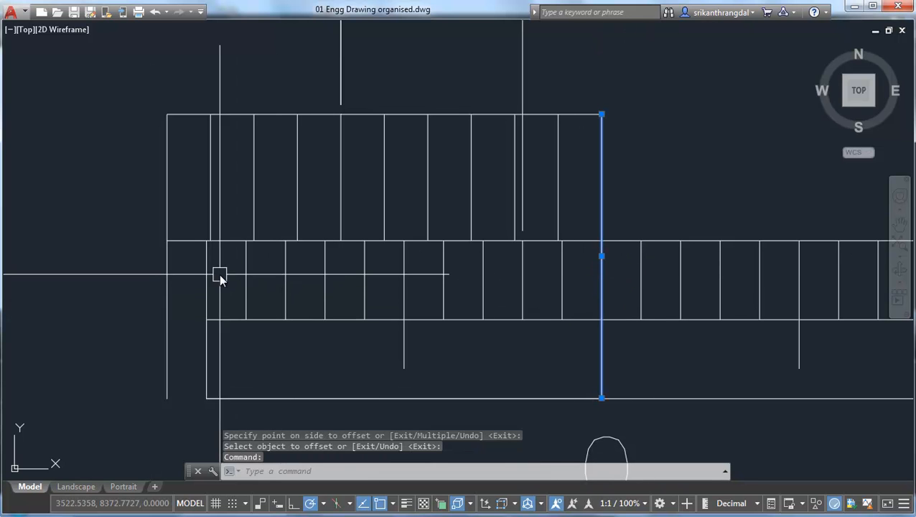
left_click(207, 273)
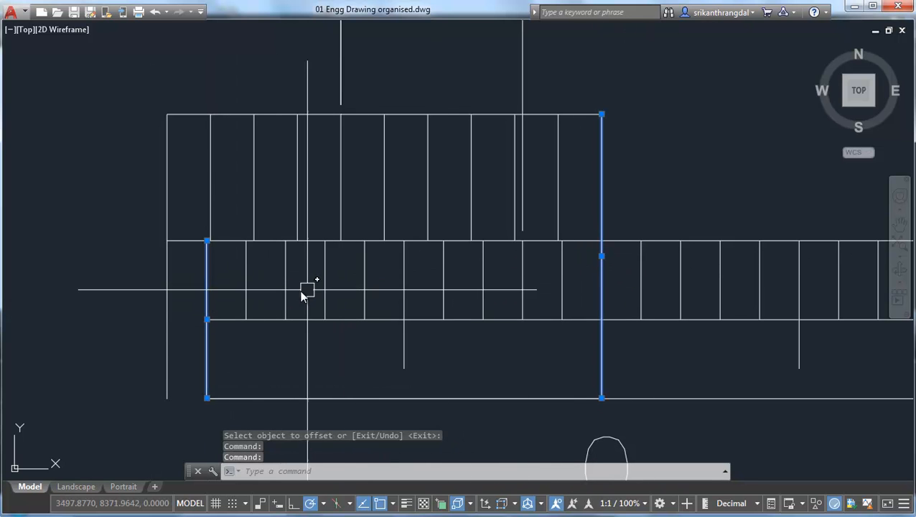
key("Escape")
left_click(245, 284)
left_click(208, 282)
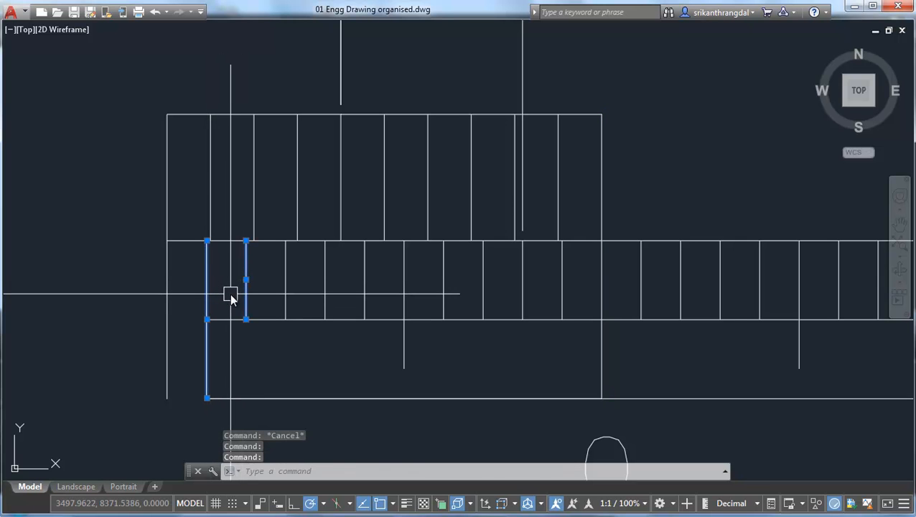
key("Escape")
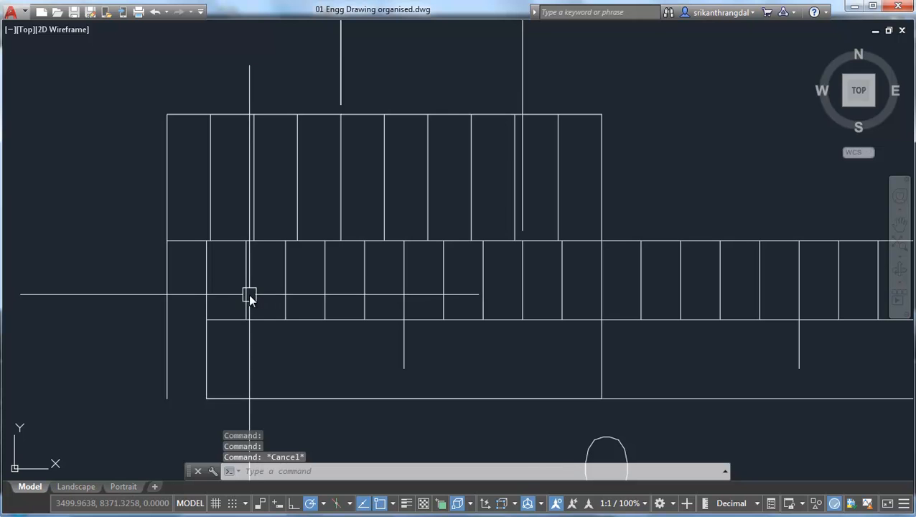
left_click(247, 293)
left_click(208, 291)
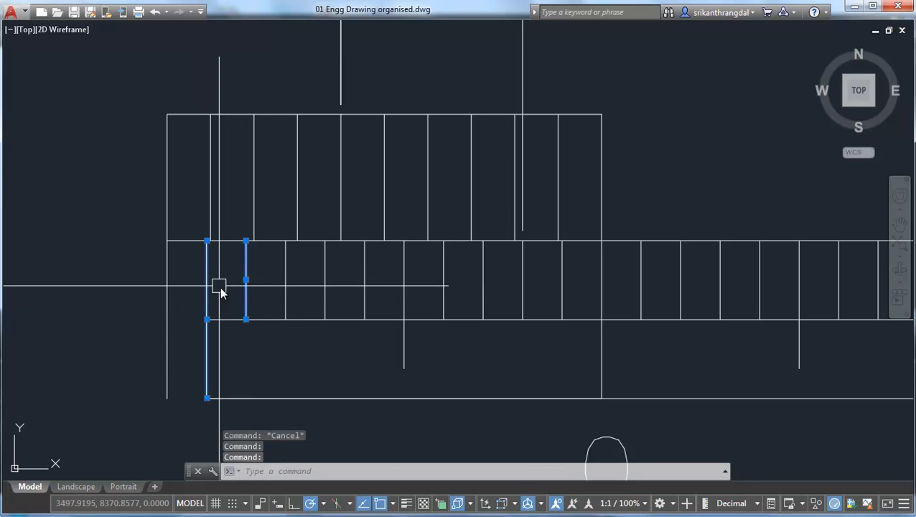
key("Escape")
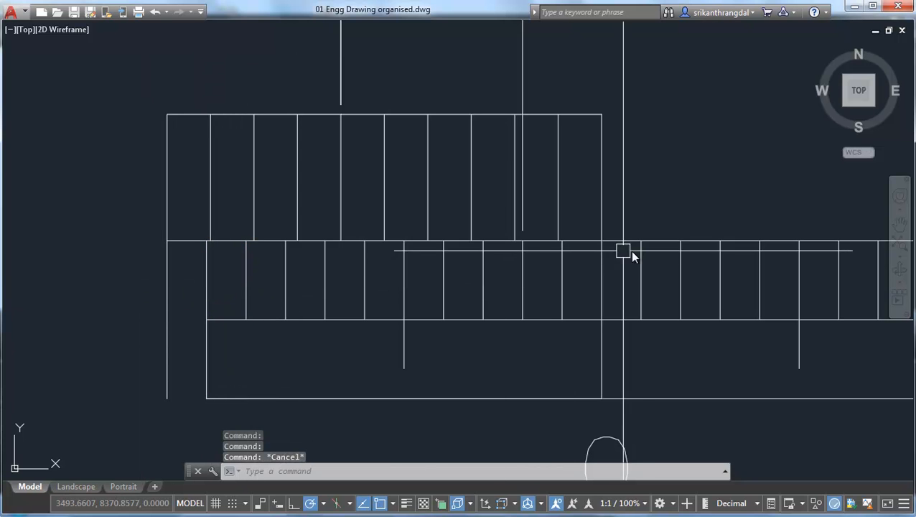
- Highlight the zero line with the new offset line one subdivision beyond the metre, and window-select the vernier strip above
left_click(600, 275)
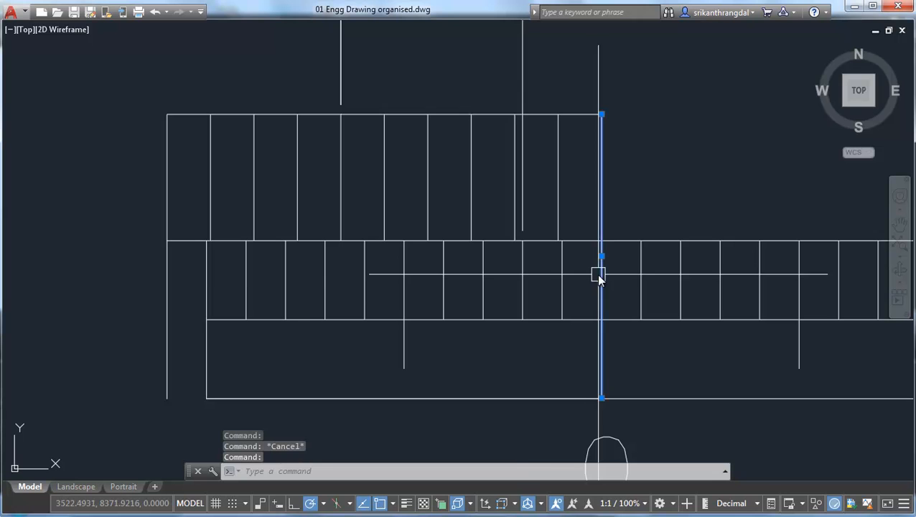
left_click(168, 277)
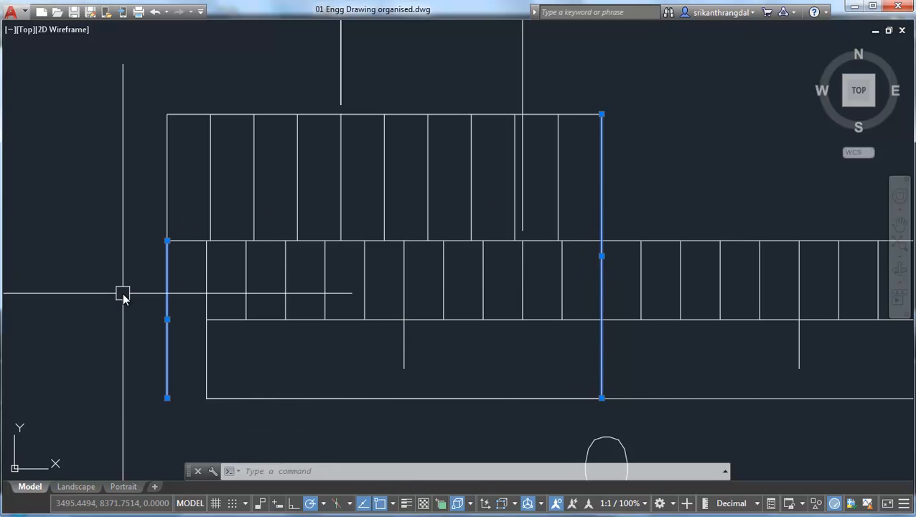
key("Escape")
left_click(120, 91)
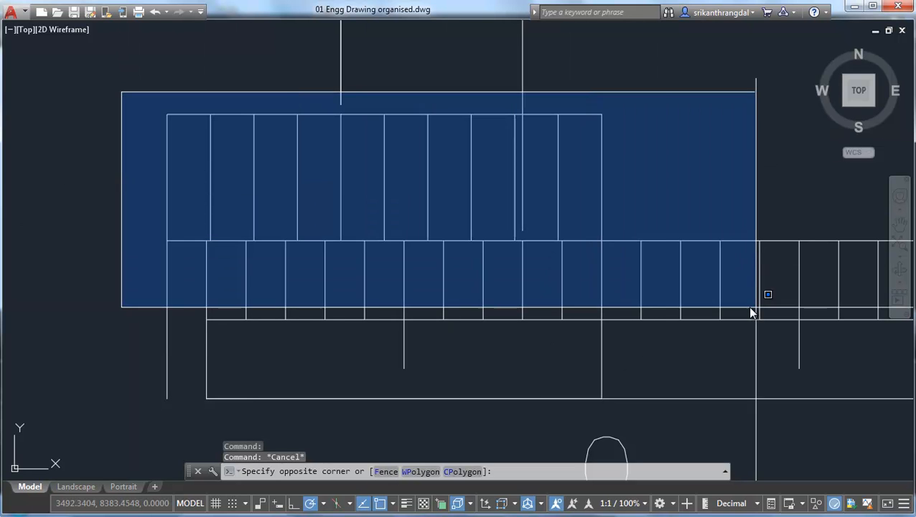
left_click(670, 260)
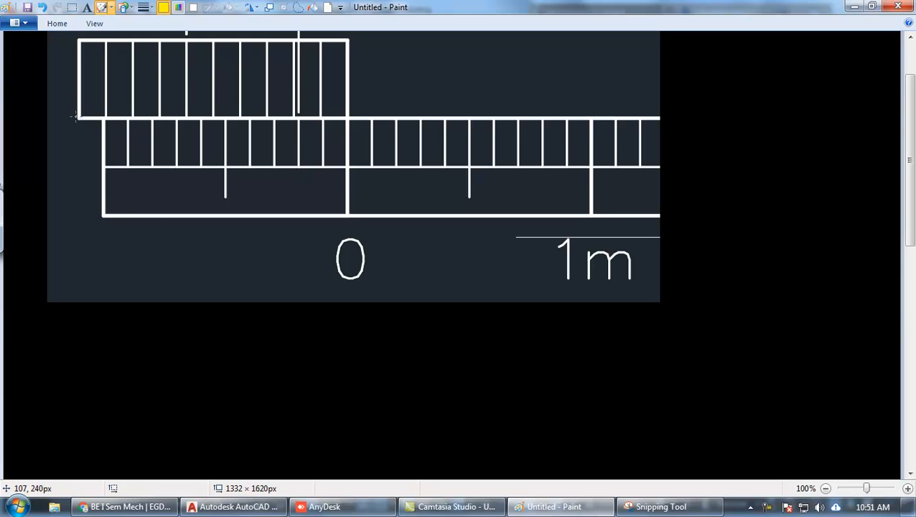
- In Paint, mark the vernier's ends and first division in yellow, and write 1.1m/10 = 0.11m below, underlining and circling the result
left_click_drag(80, 117, 75, 124)
mouse_move(202, 329)
left_mouse_down()
mouse_move(204, 347)
mouse_move(230, 352)
mouse_move(199, 374)
mouse_move(209, 364)
left_mouse_up()
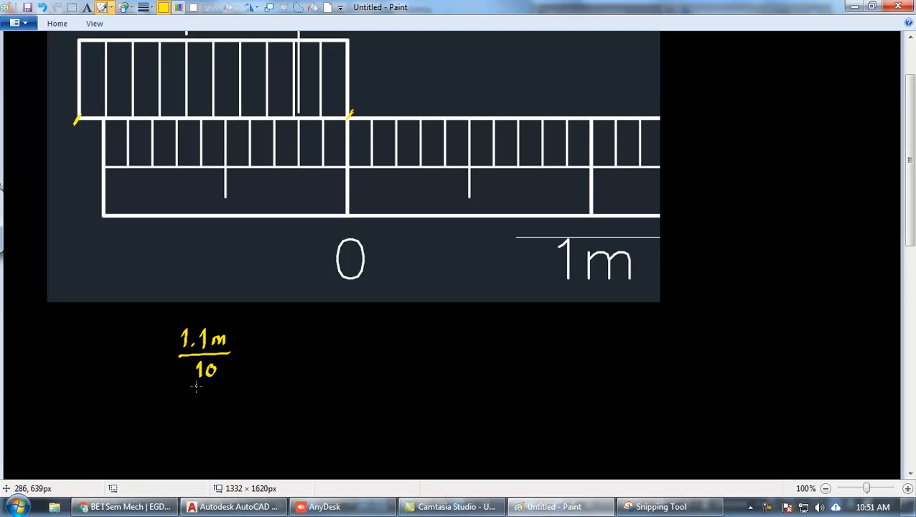
left_click_drag(80, 96, 106, 95)
mouse_move(279, 336)
left_mouse_down()
mouse_move(267, 347)
mouse_move(280, 339)
mouse_move(333, 348)
left_mouse_up()
left_click_drag(272, 359, 331, 361)
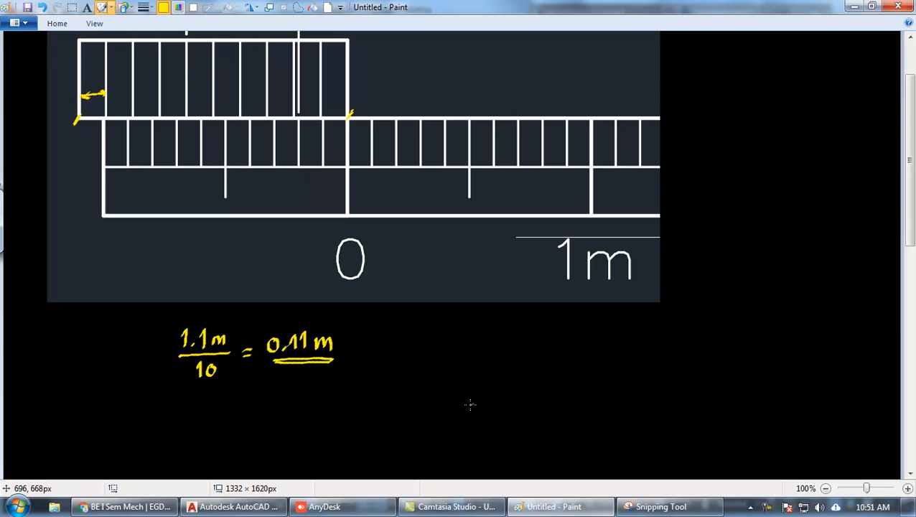
mouse_move(288, 321)
left_mouse_down()
mouse_move(349, 326)
mouse_move(265, 316)
left_mouse_up()
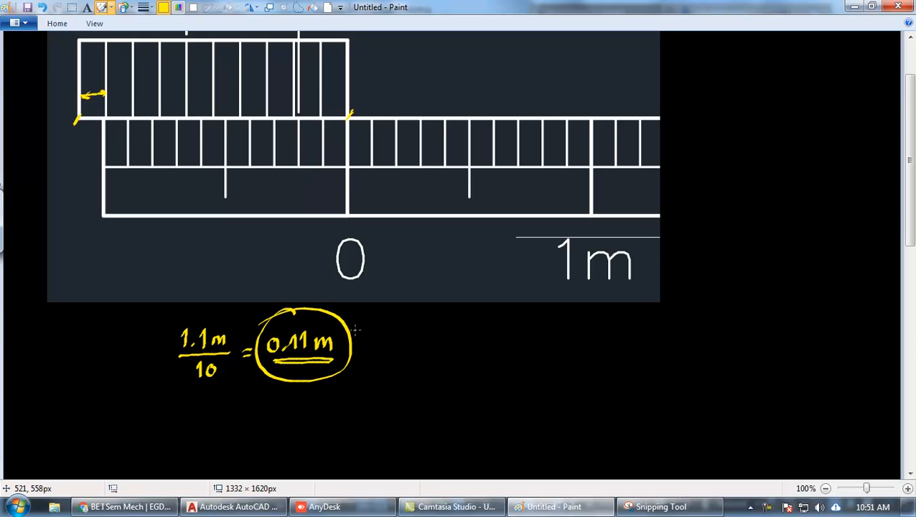
- Label the upper strip "Venier" and the lower strip "Main Scale" in yellow handwriting, each with an arrow to its scale
left_click_drag(356, 78, 369, 74)
left_click_drag(369, 86, 377, 88)
left_click_drag(379, 80, 409, 85)
left_click(399, 71)
left_click_drag(413, 70, 429, 83)
mouse_move(554, 87)
left_mouse_down()
mouse_move(545, 104)
mouse_move(595, 70)
mouse_move(608, 83)
mouse_move(678, 68)
left_mouse_up()
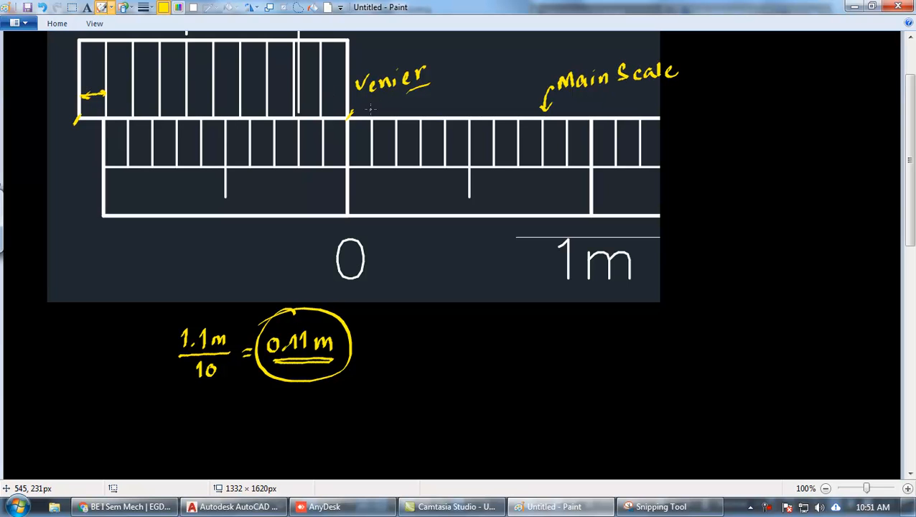
mouse_move(370, 92)
left_mouse_down()
mouse_move(351, 115)
mouse_move(362, 107)
left_mouse_up()
- Write "1 Division" beside the circled 0.11m, and list 0.22 – 2 and 0.33 – 3 beneath it with continuation dots
mouse_move(360, 343)
left_mouse_down()
mouse_move(438, 337)
mouse_move(449, 346)
left_mouse_up()
mouse_move(460, 337)
left_mouse_down()
mouse_move(460, 346)
mouse_move(487, 346)
left_mouse_up()
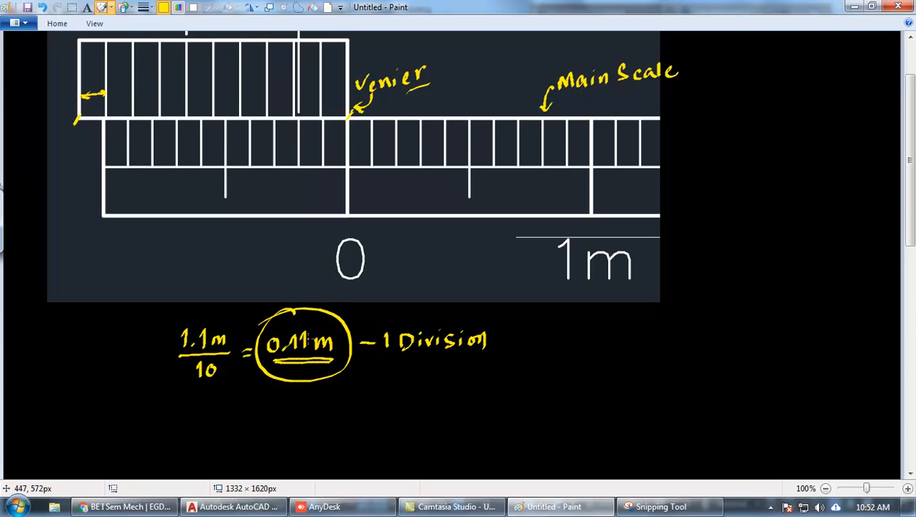
mouse_move(388, 369)
left_mouse_down()
mouse_move(405, 384)
mouse_move(330, 384)
mouse_move(352, 392)
left_mouse_up()
left_click(340, 390)
mouse_move(354, 382)
left_mouse_down()
mouse_move(382, 409)
mouse_move(344, 409)
mouse_move(364, 421)
left_mouse_up()
left_click(350, 419)
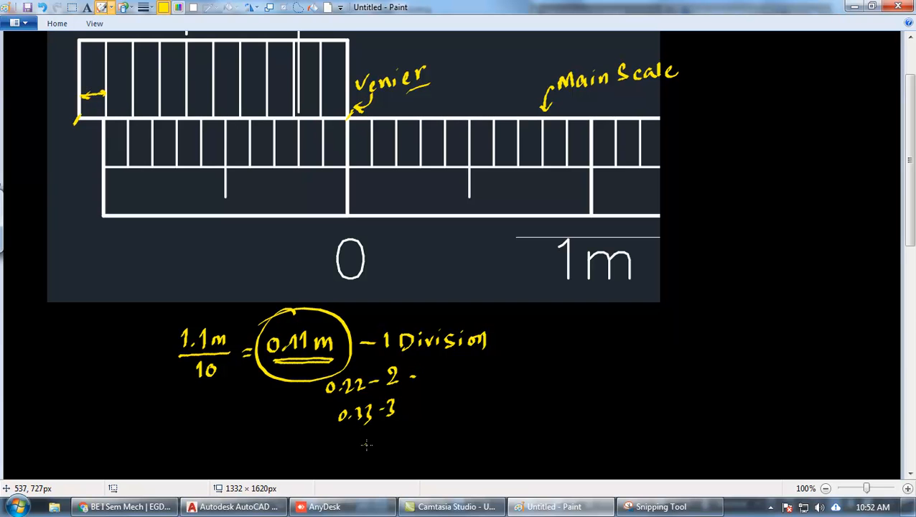
left_click(376, 460)
- Draw a double vertical divider beside the division list and write "Eliminating the last digit" on its other side
mouse_move(495, 320)
left_mouse_down()
mouse_move(496, 443)
mouse_move(505, 434)
left_mouse_up()
mouse_move(520, 342)
left_mouse_down()
mouse_move(562, 347)
mouse_move(609, 333)
mouse_move(639, 343)
mouse_move(643, 355)
left_mouse_up()
mouse_move(549, 366)
left_mouse_down()
mouse_move(550, 379)
mouse_move(592, 384)
mouse_move(620, 372)
mouse_move(624, 381)
mouse_move(658, 356)
mouse_move(677, 390)
left_mouse_up()
left_click_drag(695, 358, 692, 386)
left_click_drag(687, 369, 703, 363)
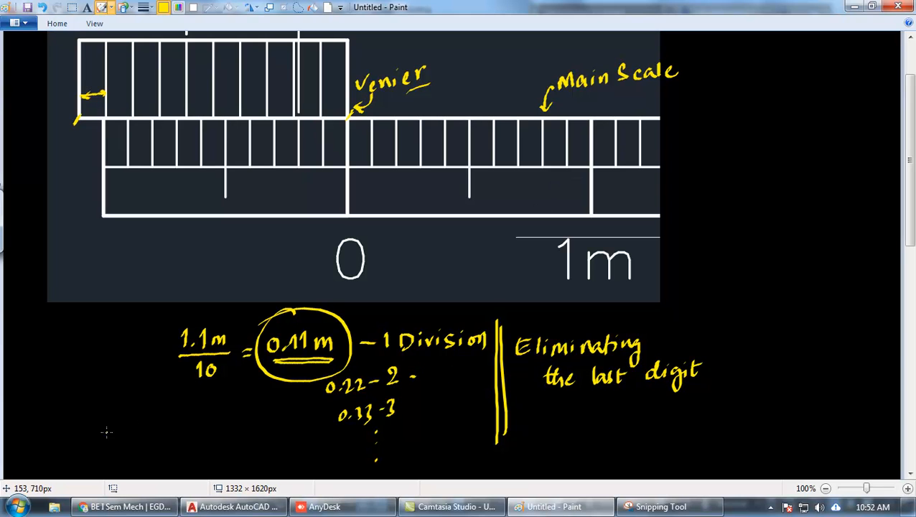
- Write "1.12m =" beneath the 1.1m/10 calculation, double-underline 1.12m, and draw an arrow pointing at its last digit
mouse_move(88, 408)
left_mouse_down()
mouse_move(90, 428)
mouse_move(133, 424)
left_mouse_up()
mouse_move(136, 422)
left_mouse_down()
mouse_move(148, 413)
mouse_move(157, 422)
left_mouse_up()
mouse_move(89, 430)
left_mouse_down()
mouse_move(150, 434)
mouse_move(173, 420)
left_mouse_up()
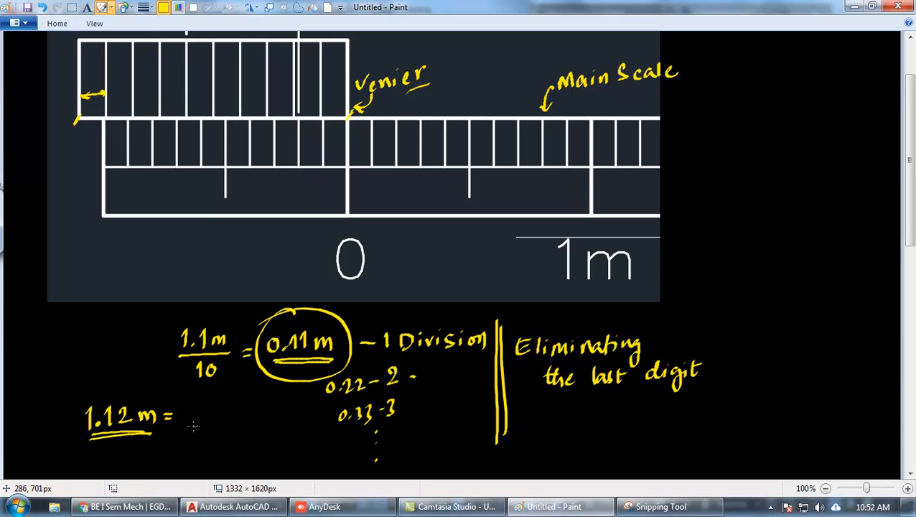
mouse_move(128, 384)
left_mouse_down()
mouse_move(125, 401)
mouse_move(130, 395)
left_mouse_up()
left_click_drag(118, 397, 122, 403)
left_click_drag(125, 399, 120, 394)
- Underline 0.22 and circle its 2 in the division list, and complete the 1.12m line with 0.22m
left_click_drag(328, 392, 364, 394)
mouse_move(409, 368)
left_mouse_down()
mouse_move(383, 375)
mouse_move(414, 372)
left_mouse_up()
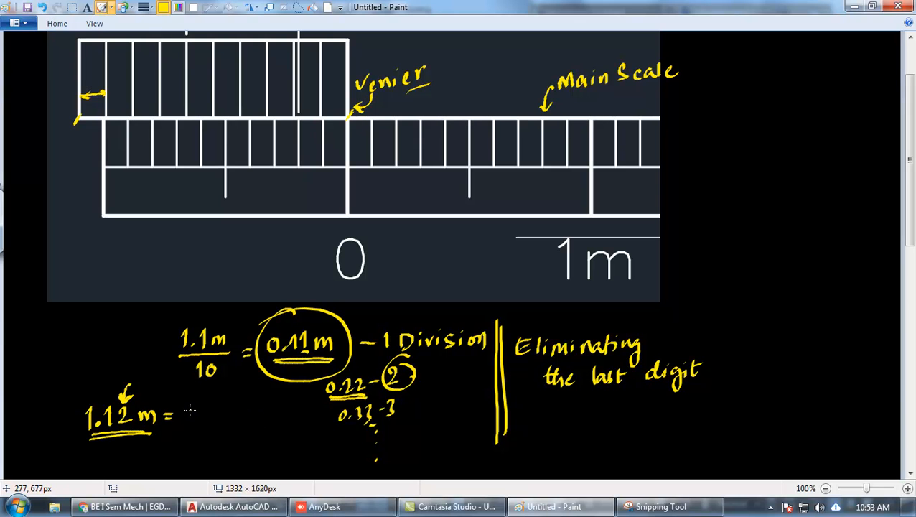
mouse_move(191, 411)
left_mouse_down()
mouse_move(212, 405)
mouse_move(215, 422)
mouse_move(226, 405)
mouse_move(236, 422)
mouse_move(248, 408)
mouse_move(256, 420)
left_mouse_up()
left_click(198, 422)
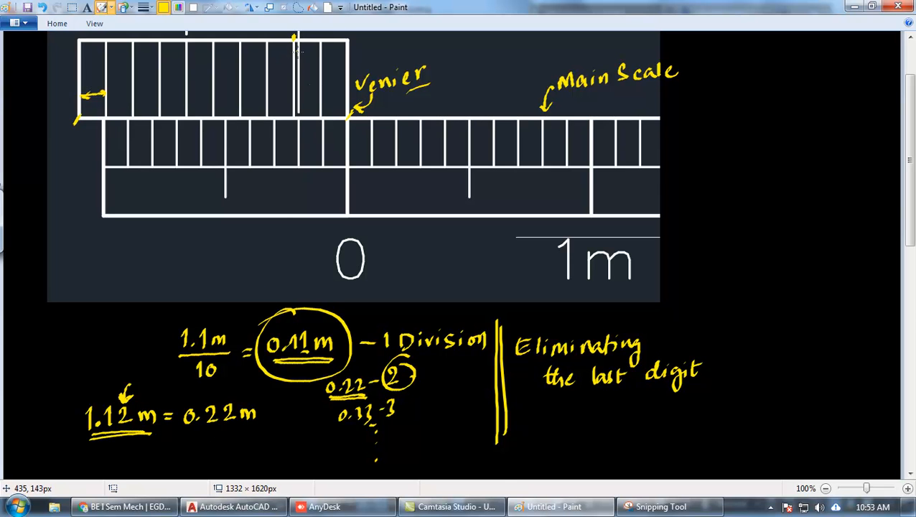
- Extend the second vernier division and the vernier's zero end upward in yellow, and write 0.22 between the two marks
scroll(908, 165, "up", 1)
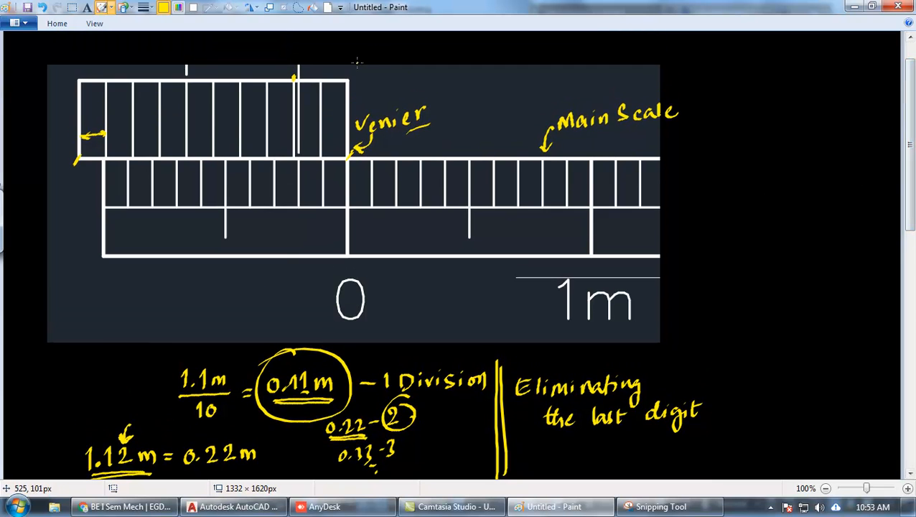
mouse_move(297, 66)
left_mouse_down()
mouse_move(294, 50)
mouse_move(295, 75)
mouse_move(295, 47)
left_mouse_up()
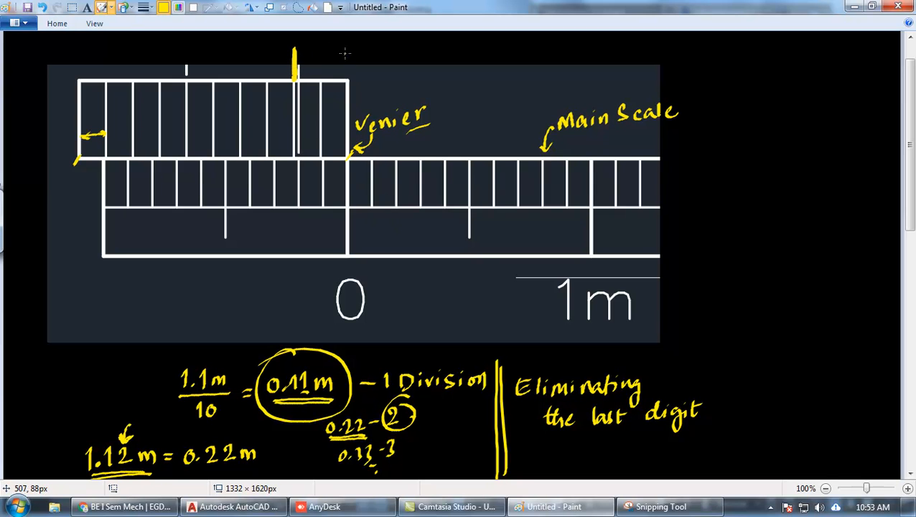
mouse_move(348, 48)
left_mouse_down()
mouse_move(347, 63)
mouse_move(310, 56)
mouse_move(336, 56)
left_mouse_up()
left_click(316, 56)
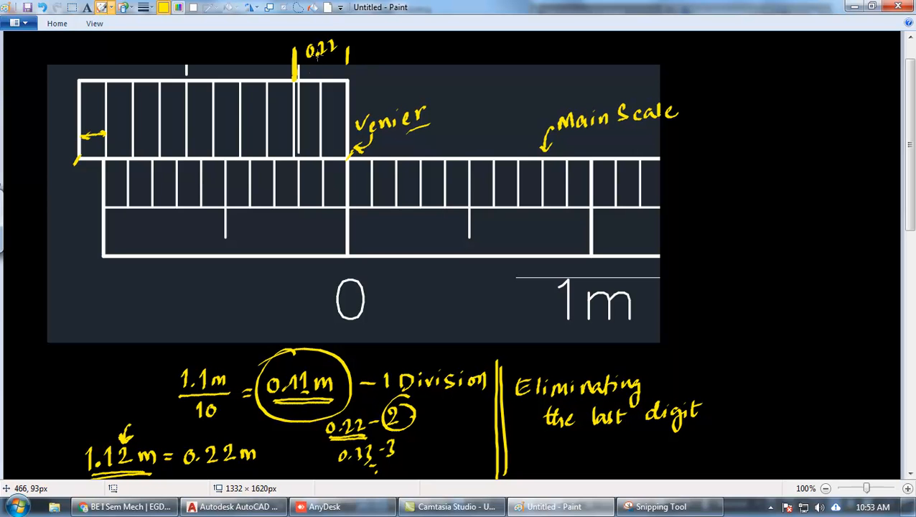
- Write the column subtraction 1.12 – 0.22 = 0.90 beside the 1.1m/10 calculation and double-underline the result
left_click_drag(910, 155, 910, 184)
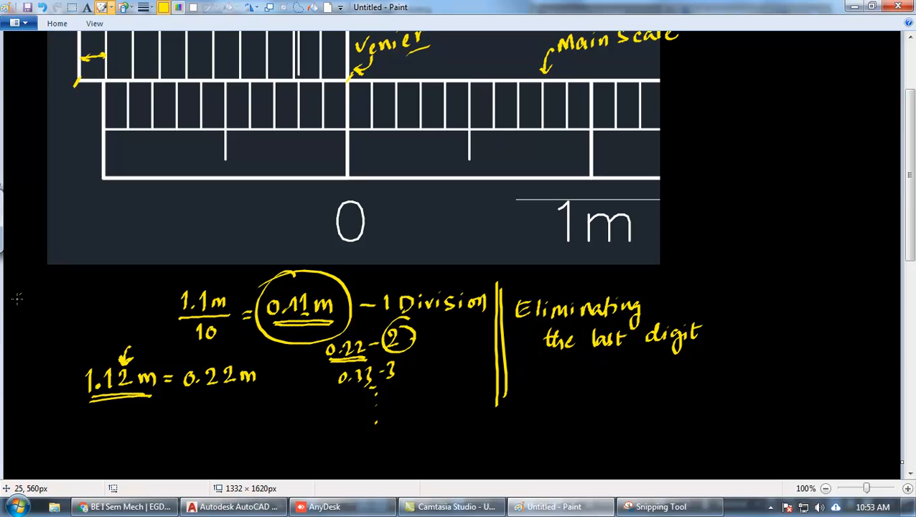
left_click(41, 289)
mouse_move(34, 276)
left_mouse_down()
mouse_move(35, 290)
mouse_move(68, 290)
mouse_move(36, 298)
mouse_move(69, 309)
mouse_move(64, 336)
mouse_move(70, 326)
left_mouse_up()
left_click(43, 310)
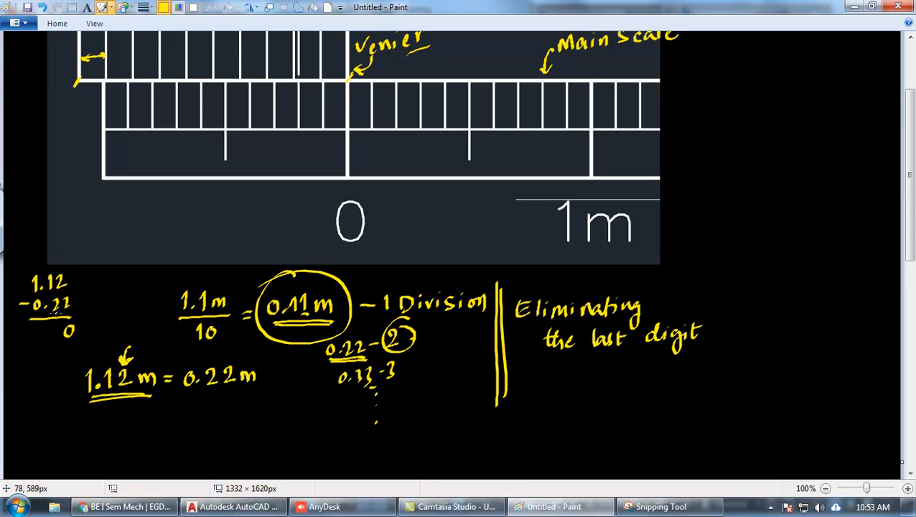
mouse_move(59, 321)
left_mouse_down()
mouse_move(57, 337)
mouse_move(36, 327)
mouse_move(73, 350)
left_mouse_up()
left_click(46, 338)
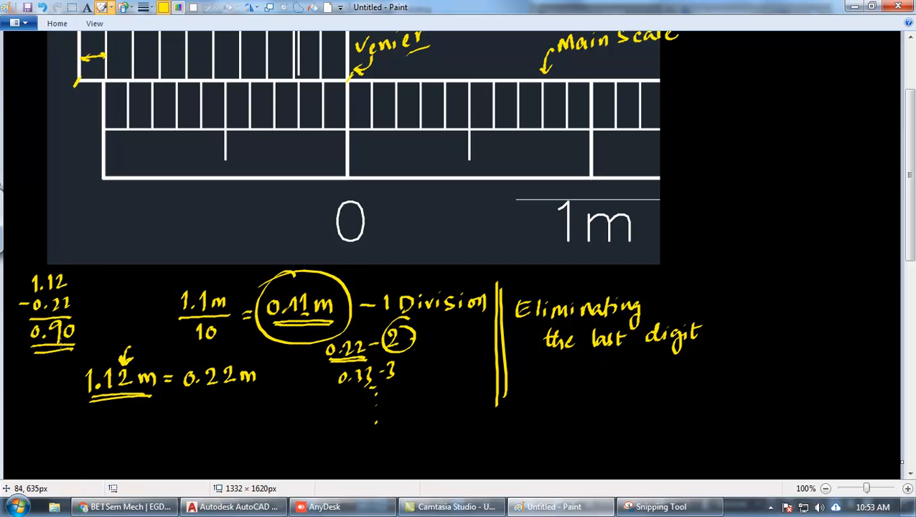
- Draw a vertical line up from the ninth main-scale division after zero, and label a double-headed arrow from zero to it 0.90
left_click_drag(909, 235, 910, 188)
mouse_move(567, 122)
left_mouse_down()
mouse_move(569, 201)
mouse_move(570, 82)
left_mouse_up()
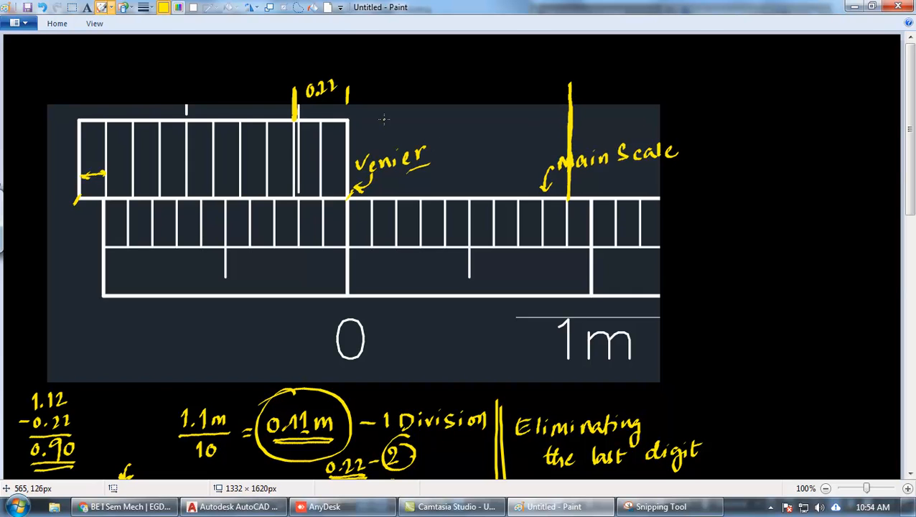
mouse_move(352, 92)
left_mouse_down()
mouse_move(548, 77)
mouse_move(550, 86)
left_mouse_up()
left_click_drag(363, 88, 363, 95)
mouse_move(416, 65)
left_mouse_down()
mouse_move(433, 79)
mouse_move(445, 66)
left_mouse_up()
left_click(427, 75)
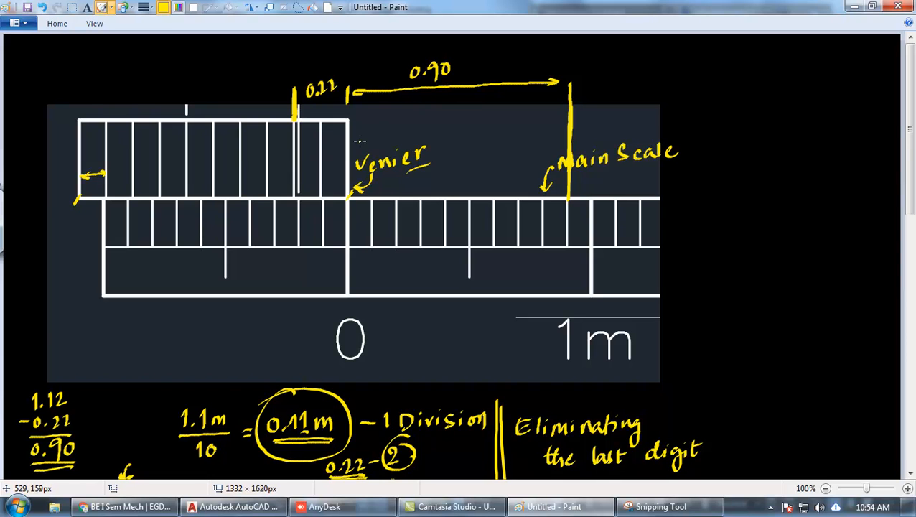
- Add a dimension arrow under 0.22, and draw an overall dimension labelled 1.12 m from the second vernier division to the 0.90 line
left_click_drag(297, 100, 346, 97)
left_click_drag(341, 91, 347, 95)
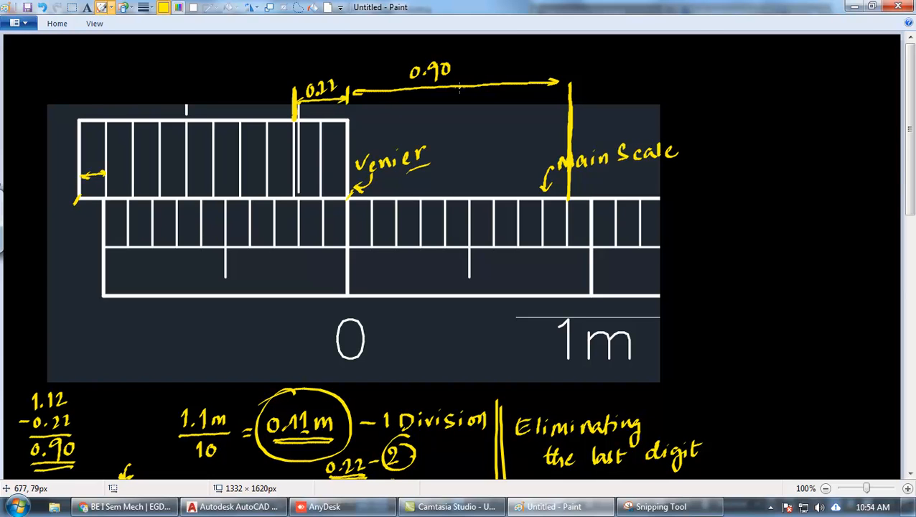
left_click_drag(293, 48, 293, 88)
left_click_drag(571, 35, 565, 82)
left_click_drag(300, 53, 560, 46)
left_click_drag(314, 52, 313, 60)
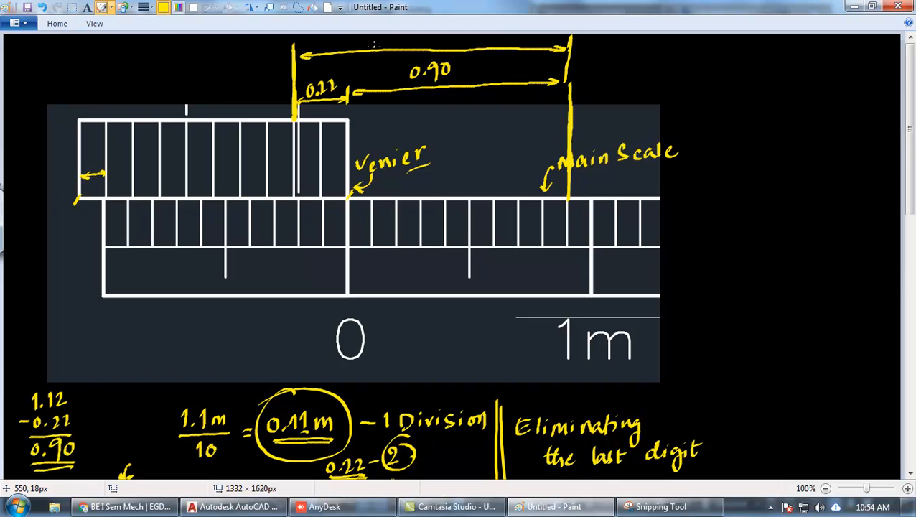
scroll(910, 122, "down", 3)
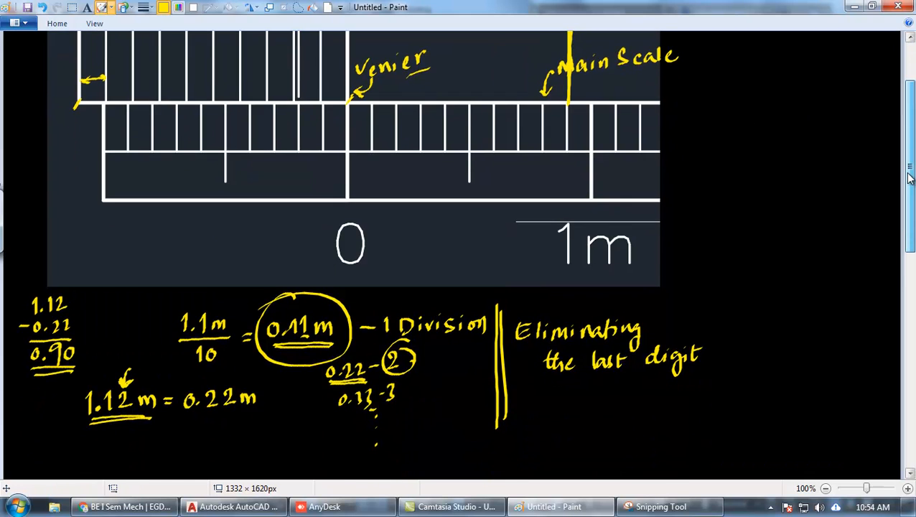
scroll(910, 122, "up", 3)
mouse_move(372, 38)
left_mouse_down()
mouse_move(372, 50)
mouse_move(422, 47)
left_mouse_up()
left_click(379, 45)
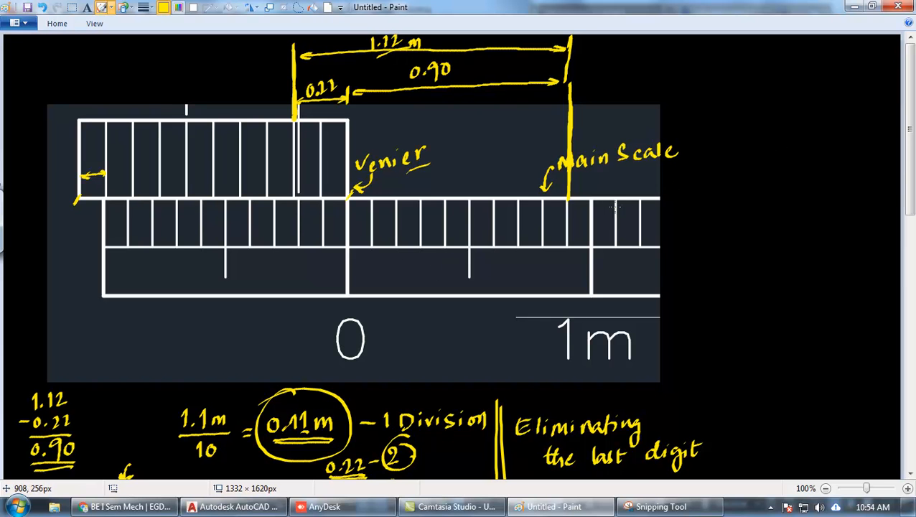
- Circle the last digit of 1.12m and underline 0.22m in the handwritten equation
mouse_move(908, 171)
left_mouse_down()
mouse_move(913, 217)
mouse_move(900, 187)
left_mouse_up()
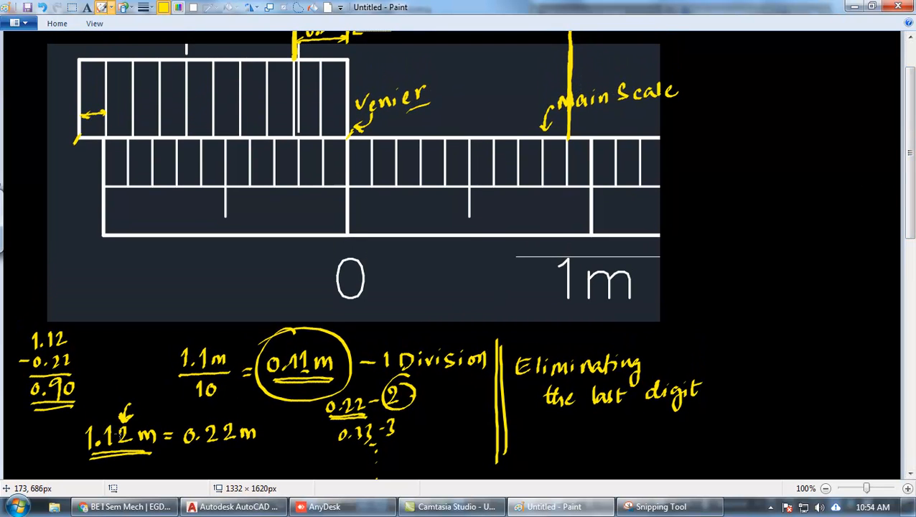
left_click_drag(132, 402, 145, 425)
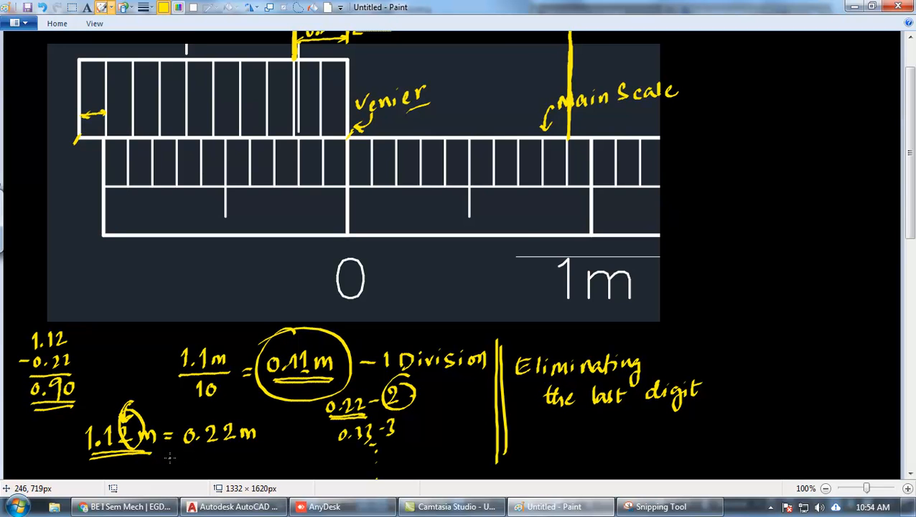
left_click_drag(207, 451, 259, 451)
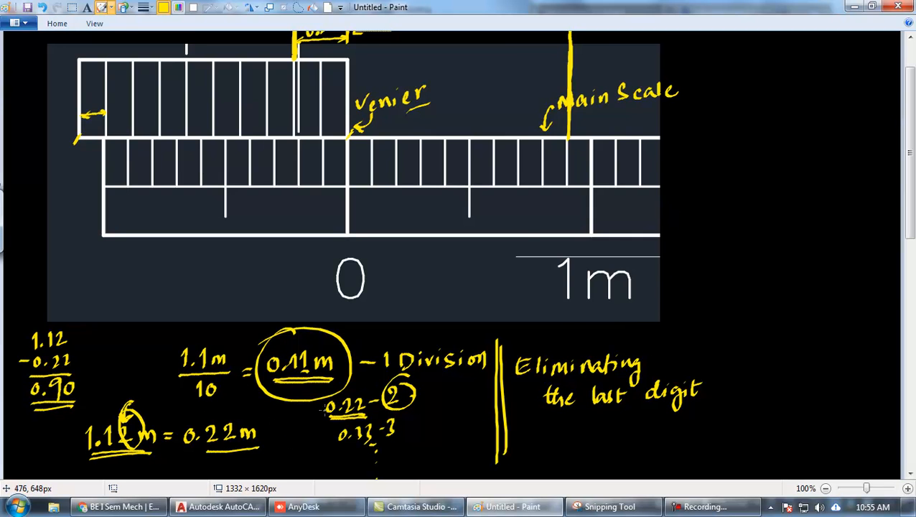
- Switch to the AutoCAD drawing and examine the vernier scale's example readings, selecting the 0.46m dimension
left_click_drag(910, 238, 911, 211)
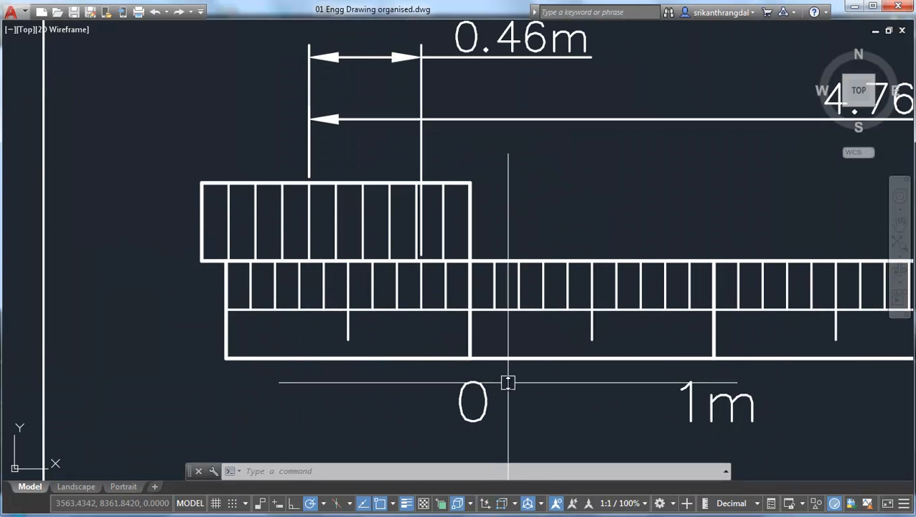
scroll(473, 343, "down", 4)
mouse_move(705, 373)
middle_mouse_down()
mouse_move(658, 344)
mouse_move(462, 136)
mouse_move(428, 224)
mouse_move(433, 321)
middle_mouse_up()
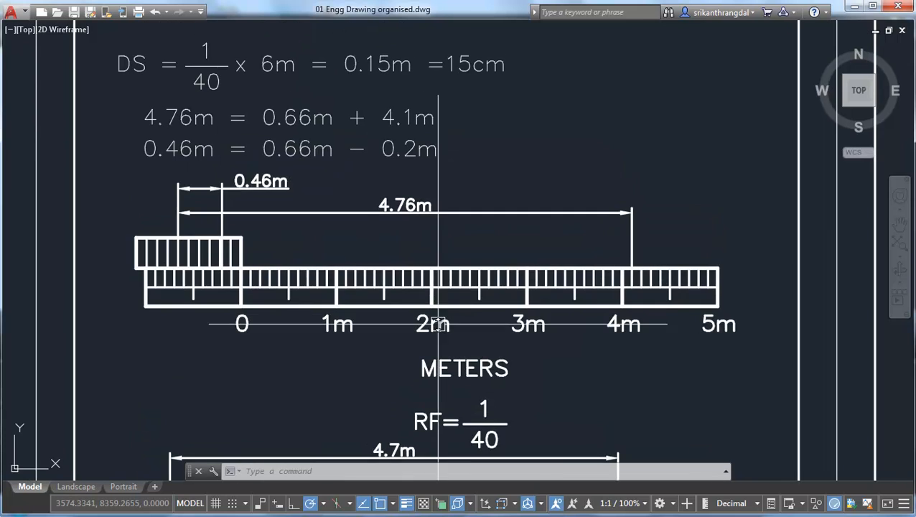
scroll(351, 188, "up", 4)
scroll(382, 221, "down", 4)
scroll(394, 226, "up", 3)
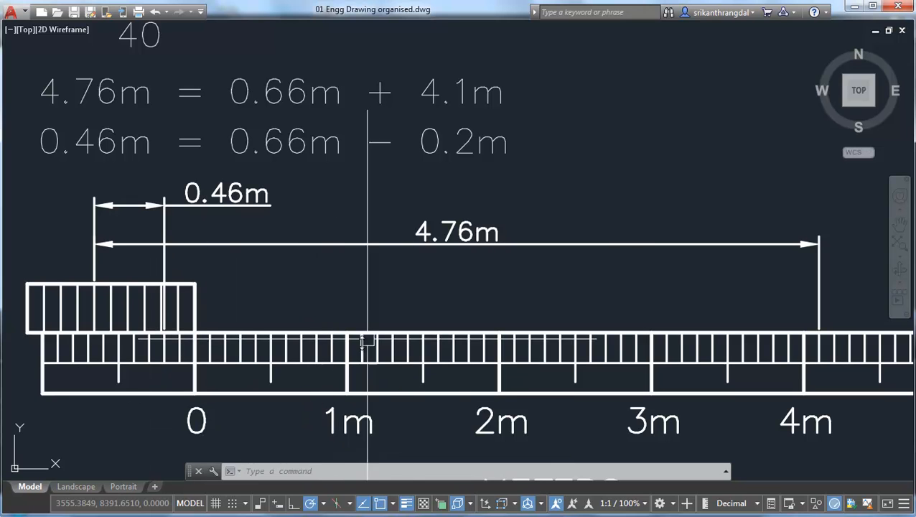
left_click(262, 193)
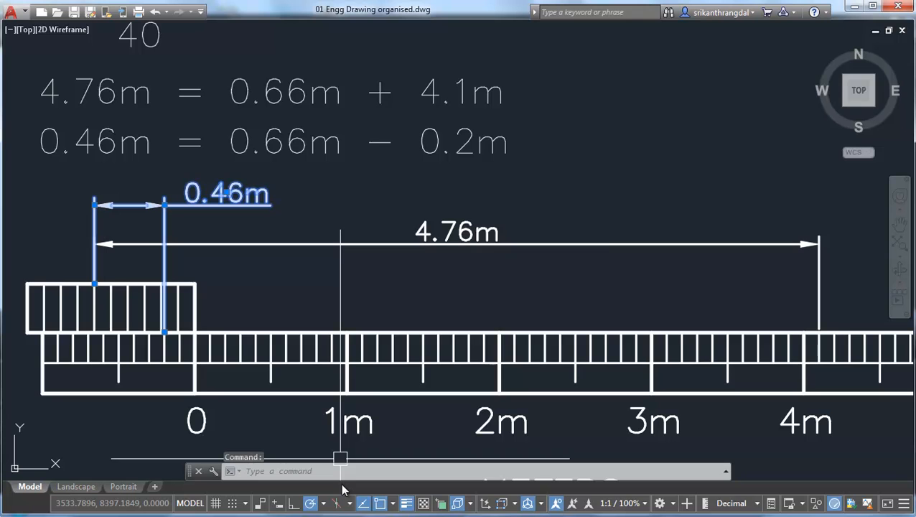
- Switch back to Paint, write a double-underlined 0.46m beside the scale, and point an arrow at its last digit
key("alt+Tab")
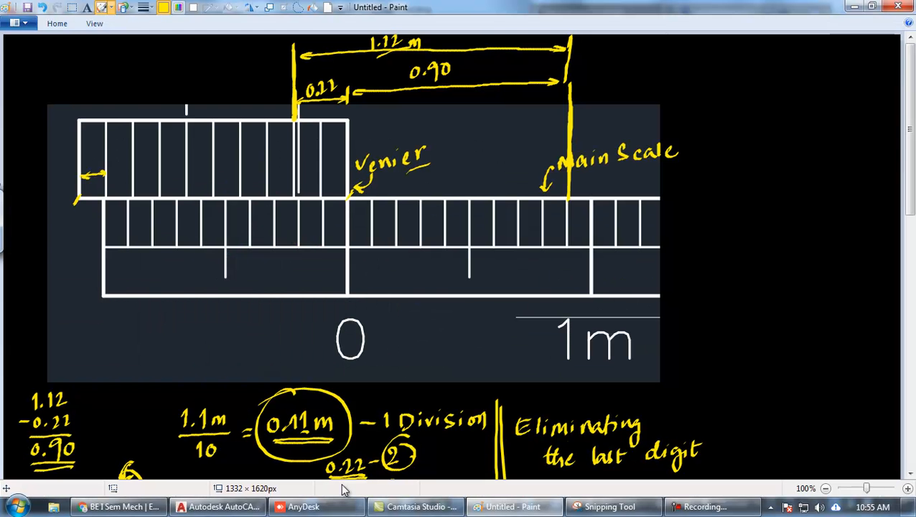
left_click(747, 141)
left_click_drag(736, 131, 795, 143)
left_click_drag(733, 144, 806, 150)
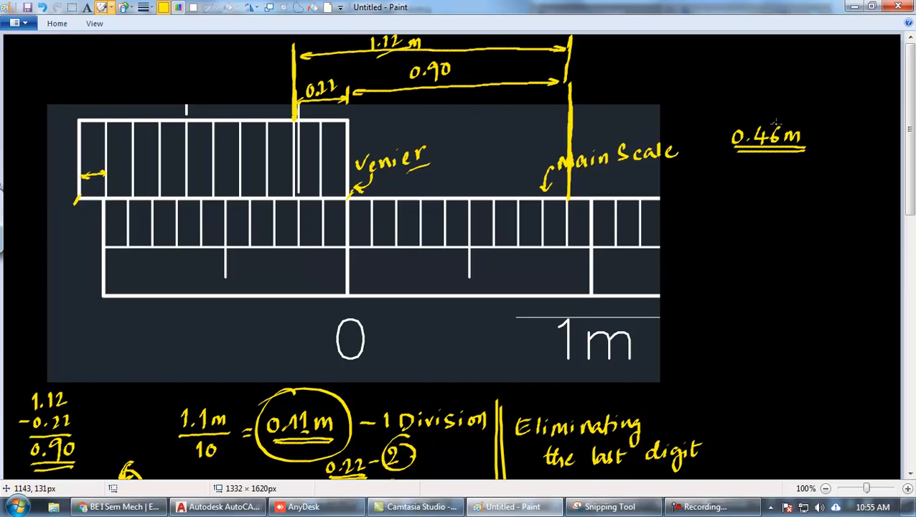
mouse_move(787, 99)
left_mouse_down()
mouse_move(774, 122)
mouse_move(780, 115)
left_mouse_up()
- Write "0.46 – 0.66 = –" below 0.46m, underline 0.46, and add "6 Division" with an arrow pointing to 0.66
left_click_drag(673, 211, 717, 211)
mouse_move(733, 207)
left_mouse_down()
mouse_move(788, 209)
mouse_move(746, 255)
mouse_move(824, 248)
left_mouse_up()
left_click(764, 210)
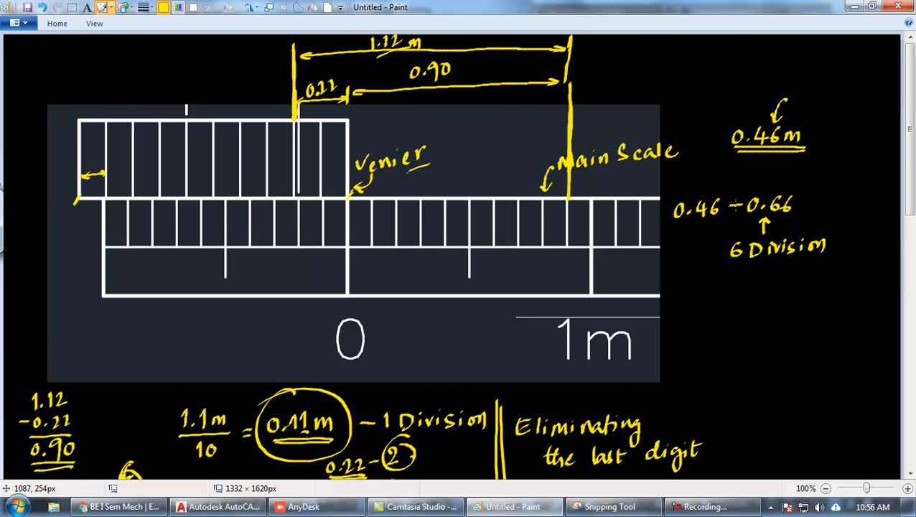
left_click_drag(676, 222, 721, 222)
left_click_drag(796, 204, 805, 204)
left_click_drag(796, 209, 805, 208)
left_click_drag(815, 205, 823, 205)
- Open Calculator and compute 0.46 – 0.66
key("super")
type("calc")
key("Return")
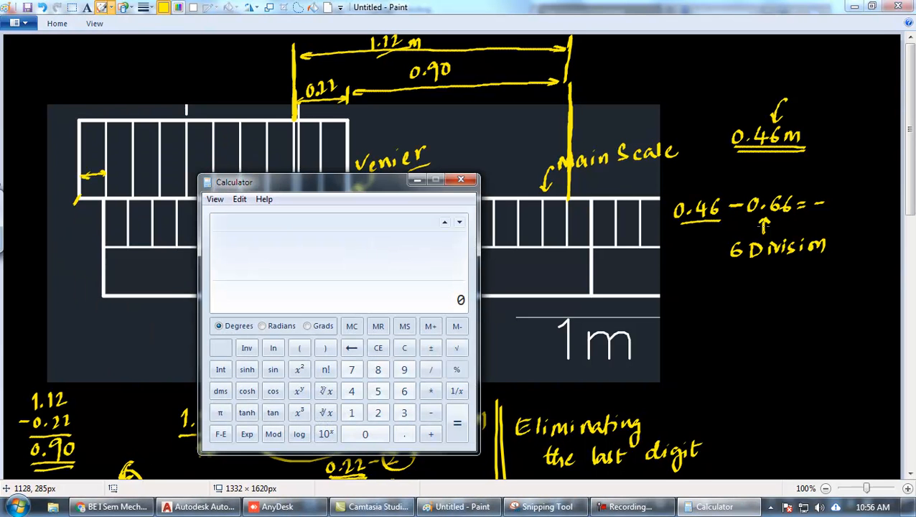
type(".46 - 0.66")
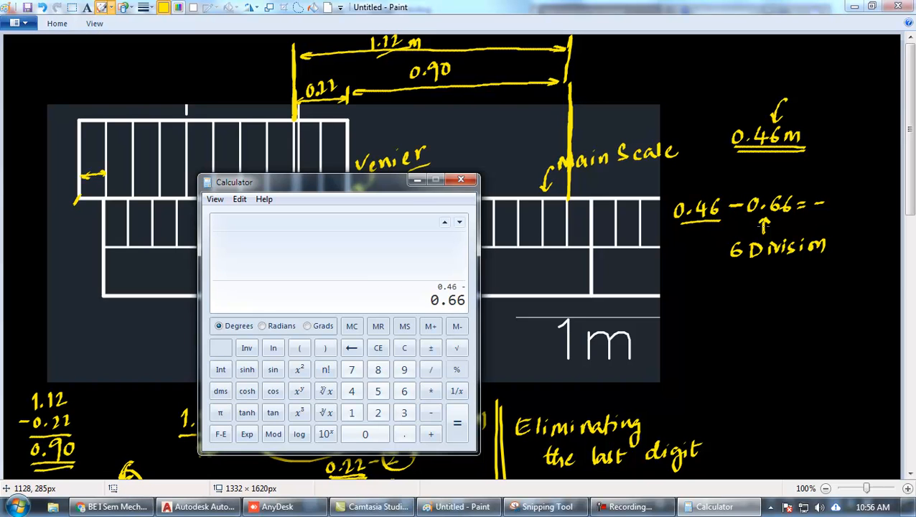
key("Return")
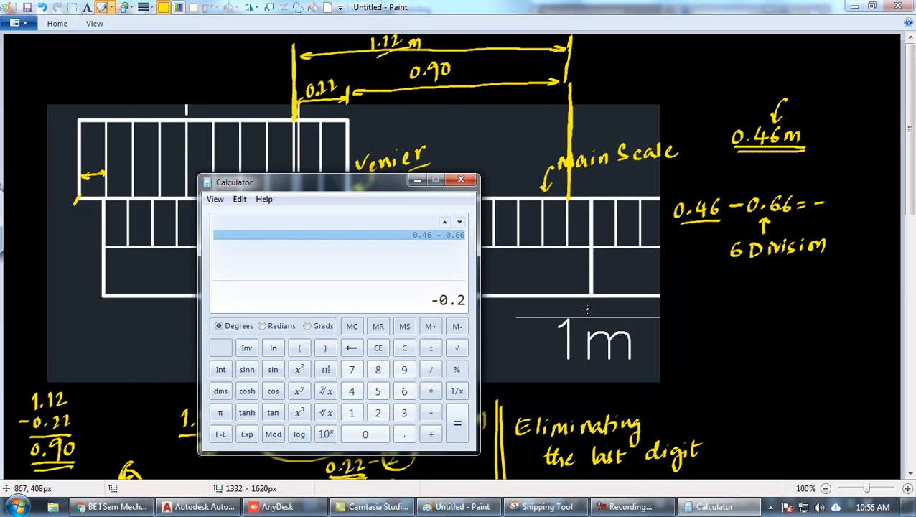
- Return to Paint, complete the 0.46 – 0.66 equation with 0.2, and double-underline the result
left_click_drag(831, 198, 858, 211)
left_click(842, 206)
left_click_drag(835, 217, 856, 216)
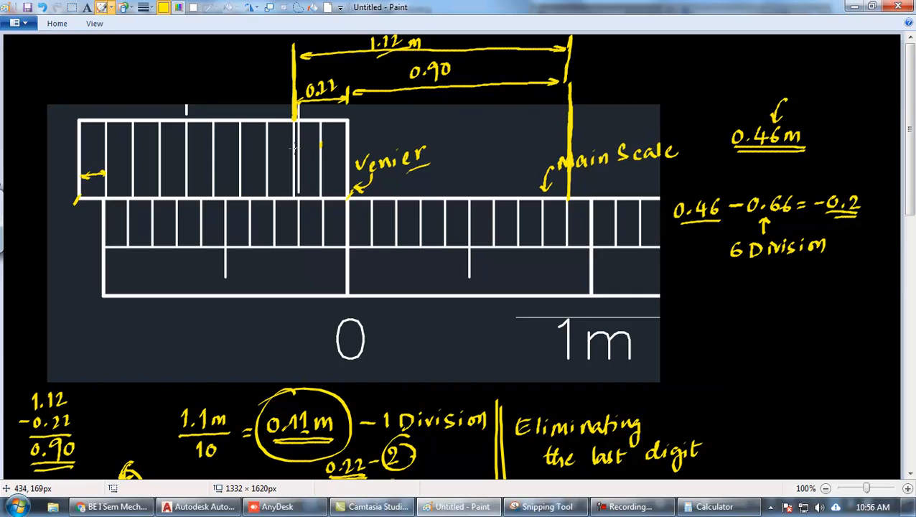
- Dot off six vernier divisions from zero, mark the sixth with a thick line above the vernier, and circle the result –0.2
left_click(192, 160)
left_click_drag(184, 74, 184, 108)
left_click_drag(183, 75, 185, 109)
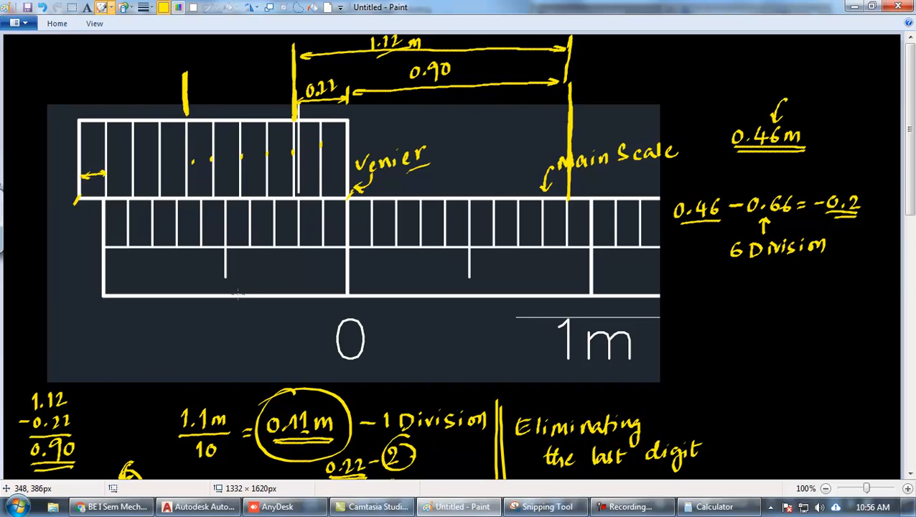
mouse_move(865, 178)
left_mouse_down()
mouse_move(871, 208)
mouse_move(861, 176)
left_mouse_up()
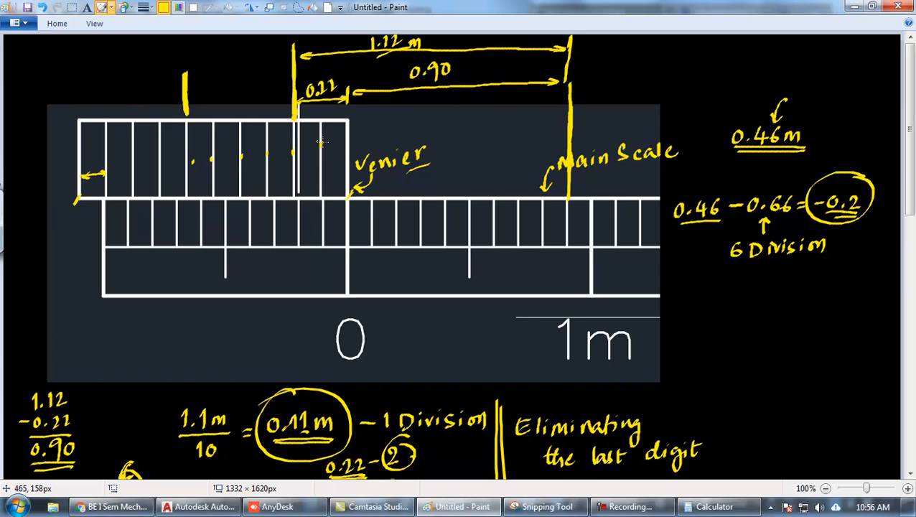
- Mark the second main-scale division before zero with an arrow labelled –0.2, and dimension the six vernier divisions above as 0.66
mouse_move(299, 251)
left_mouse_down()
mouse_move(298, 276)
mouse_move(301, 259)
mouse_move(315, 270)
mouse_move(310, 284)
mouse_move(325, 285)
left_mouse_up()
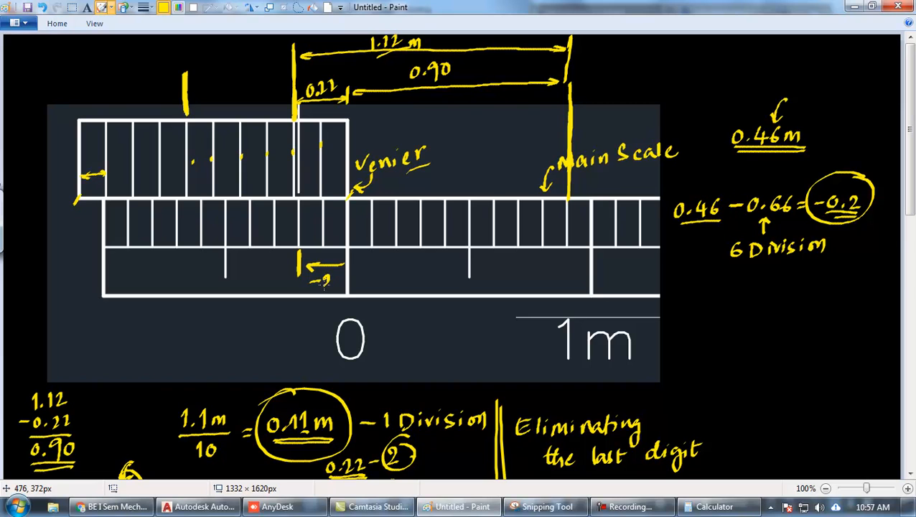
key("ctrl+z")
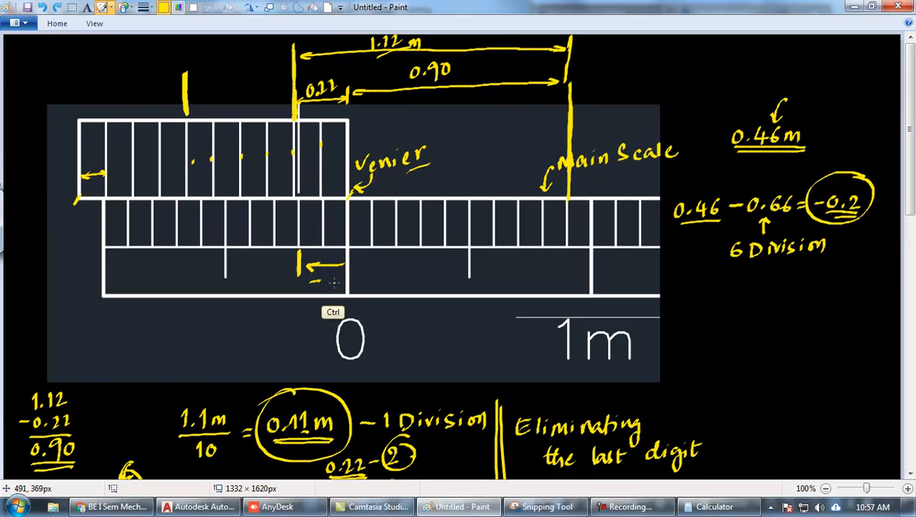
left_click_drag(330, 275, 356, 286)
left_click(337, 284)
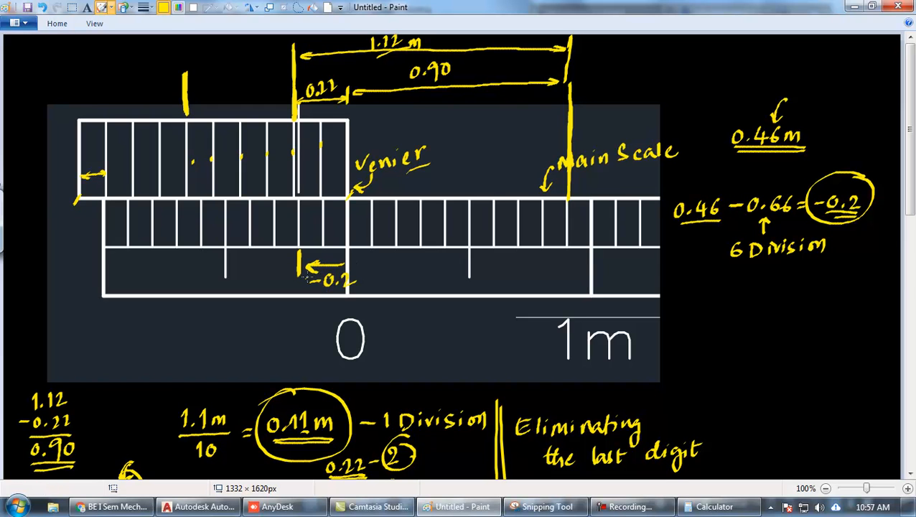
mouse_move(193, 80)
left_mouse_down()
mouse_move(346, 77)
mouse_move(206, 82)
mouse_move(219, 64)
mouse_move(238, 69)
left_mouse_up()
left_click_drag(251, 58, 249, 69)
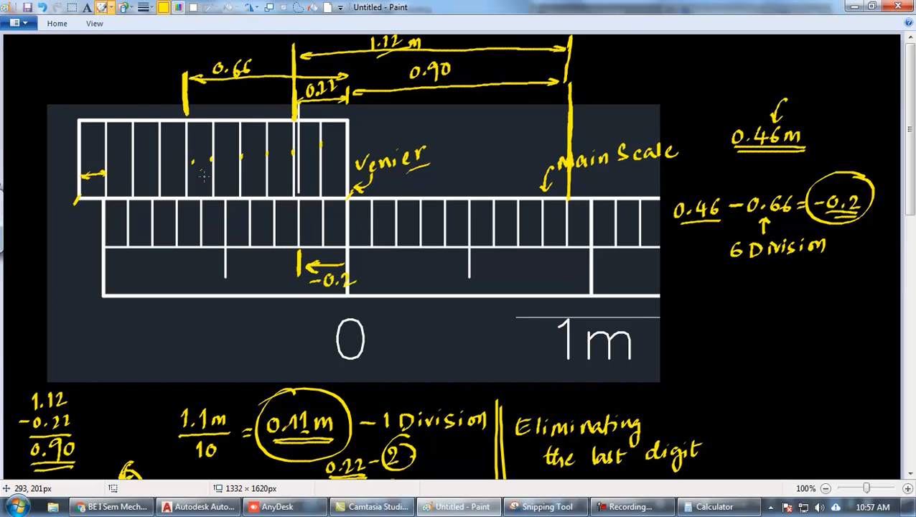
- Extend lines down from the sixth vernier division and the –0.2 mark, dimension the gap between them as 0.46, and circle the value
left_click_drag(185, 107, 185, 342)
left_click_drag(301, 280, 295, 349)
mouse_move(191, 321)
left_mouse_down()
mouse_move(297, 324)
mouse_move(184, 325)
mouse_move(195, 330)
mouse_move(225, 308)
mouse_move(257, 316)
mouse_move(205, 323)
mouse_move(215, 331)
left_mouse_up()
left_click(234, 316)
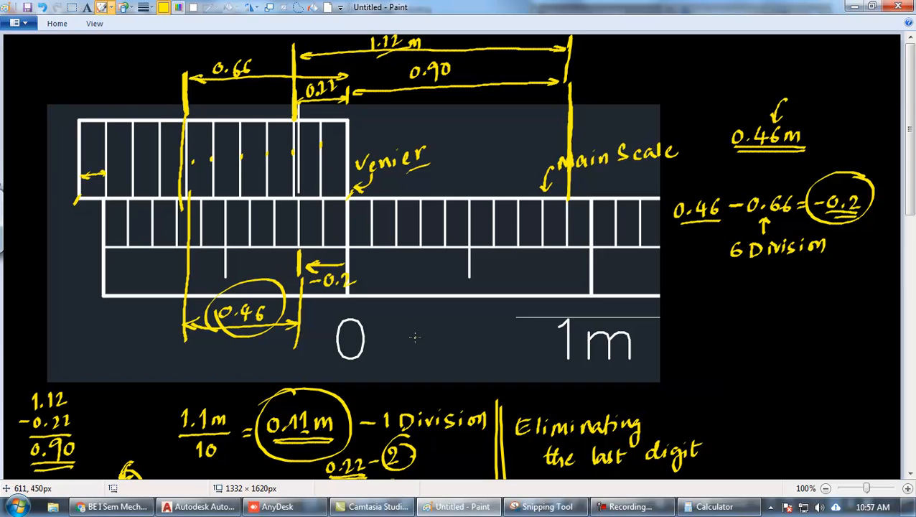
mouse_move(910, 188)
left_mouse_down()
mouse_move(910, 206)
mouse_move(912, 186)
left_mouse_up()
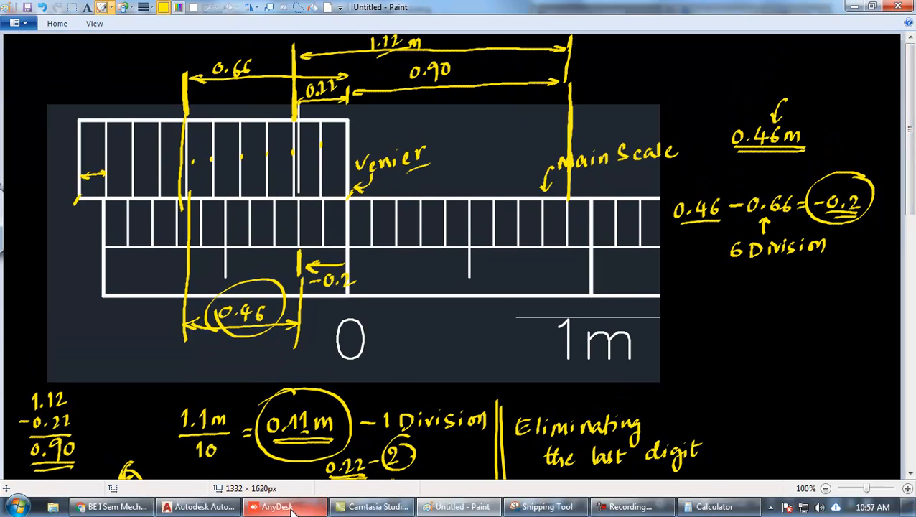
- Switch to the AutoCAD drawing, clear the dimension selection, and examine the vernier scale problem statement and its DS calculation
left_click(854, 7)
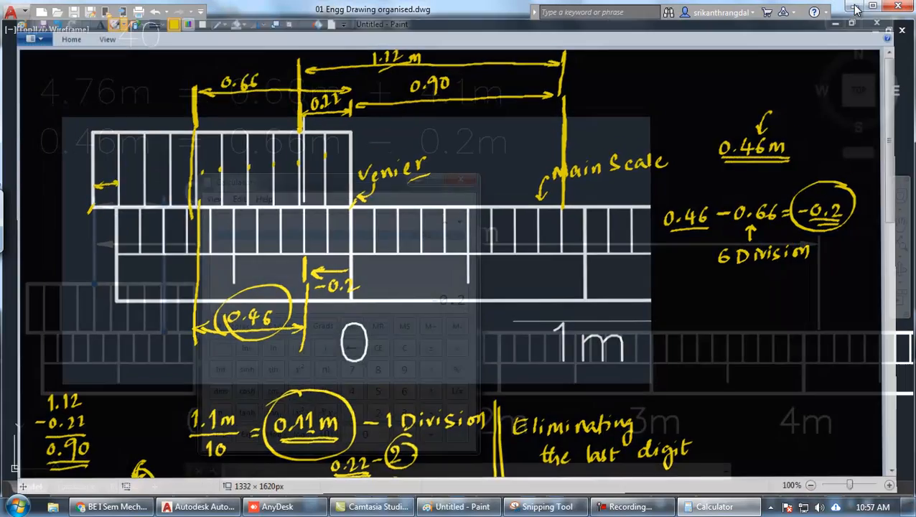
left_click(417, 180)
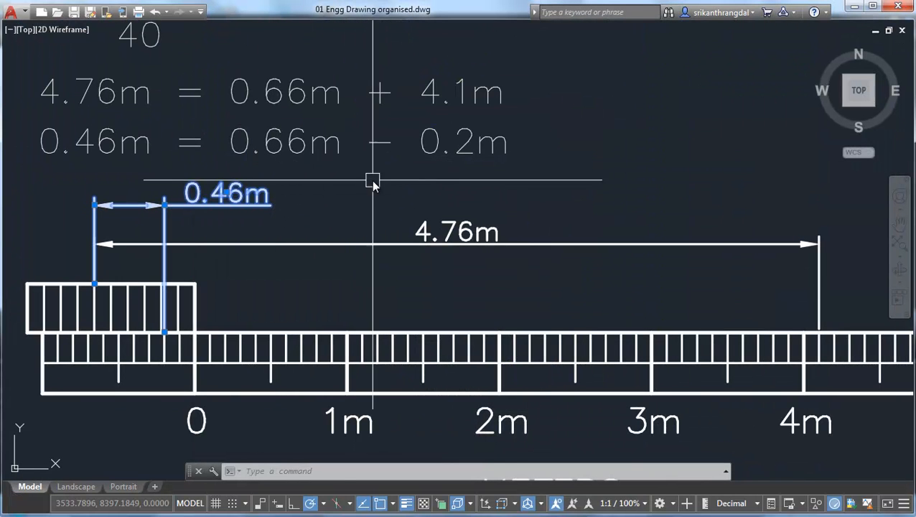
key("Escape")
key("Escape")
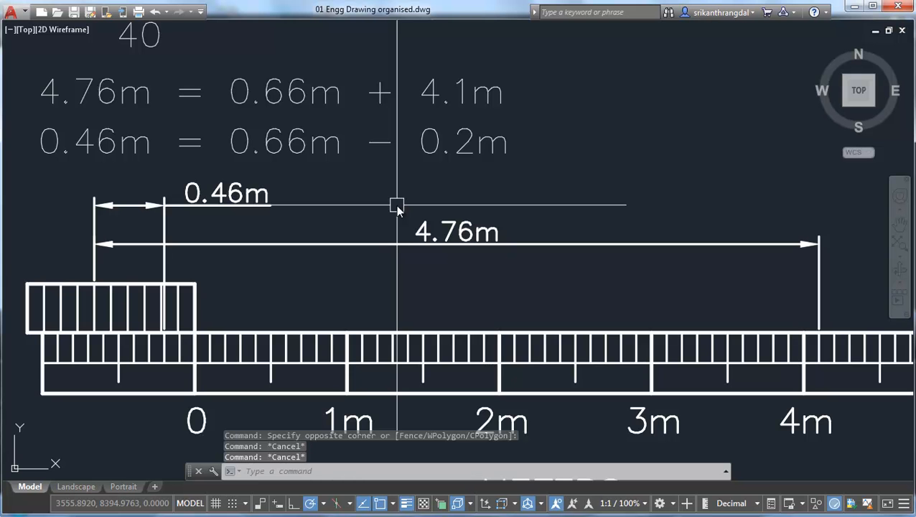
scroll(395, 205, "down", 5)
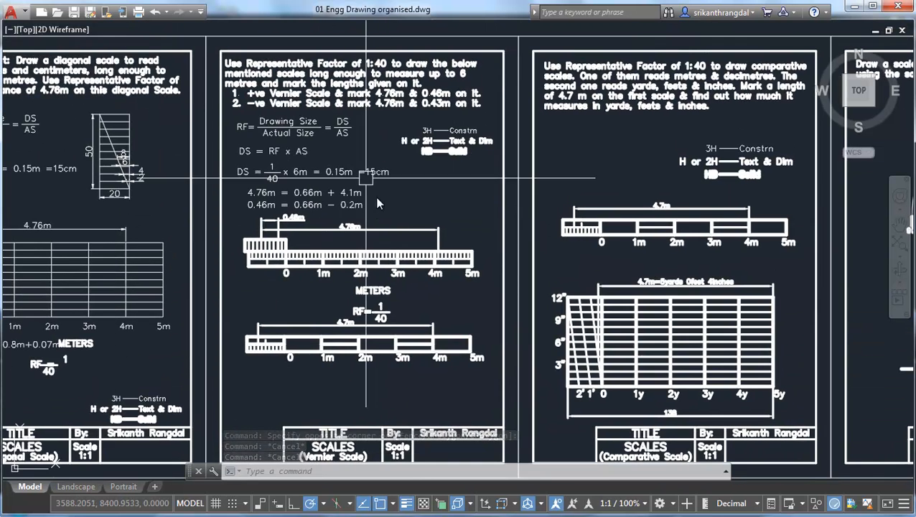
scroll(321, 133, "up", 5)
scroll(316, 133, "down", 1)
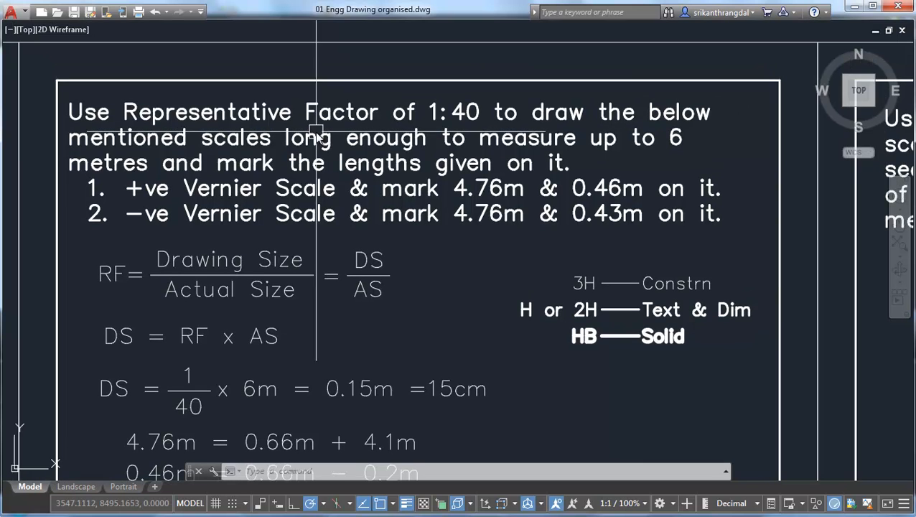
mouse_move(641, 286)
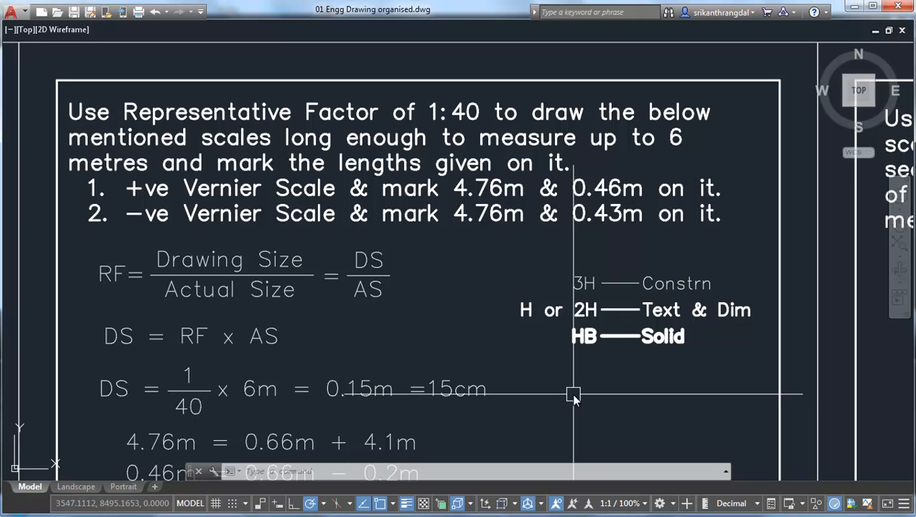
- Erase the lower 4.7m scale with its dimension and labels from the vernier scale sheet
middle_click_drag(567, 385, 548, 298)
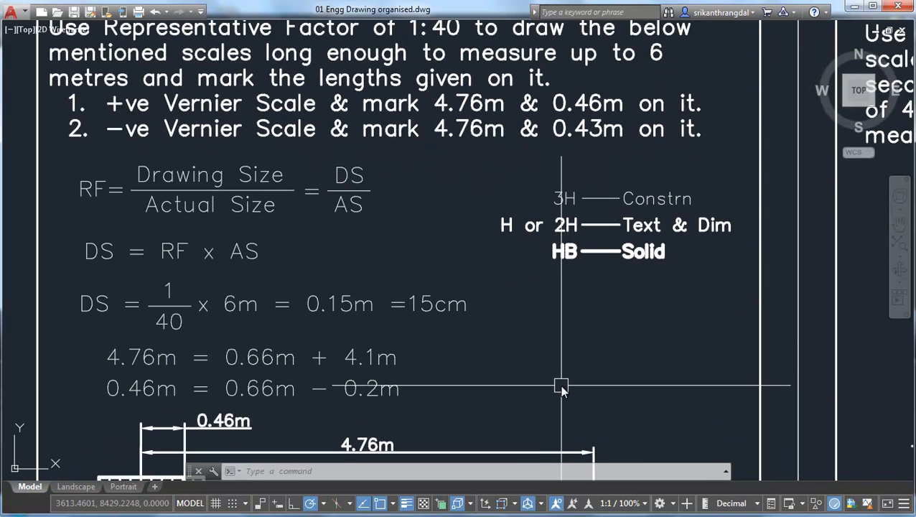
mouse_move(511, 341)
middle_mouse_down()
mouse_move(514, 149)
mouse_move(536, 124)
middle_mouse_up()
scroll(536, 123, "down", 2)
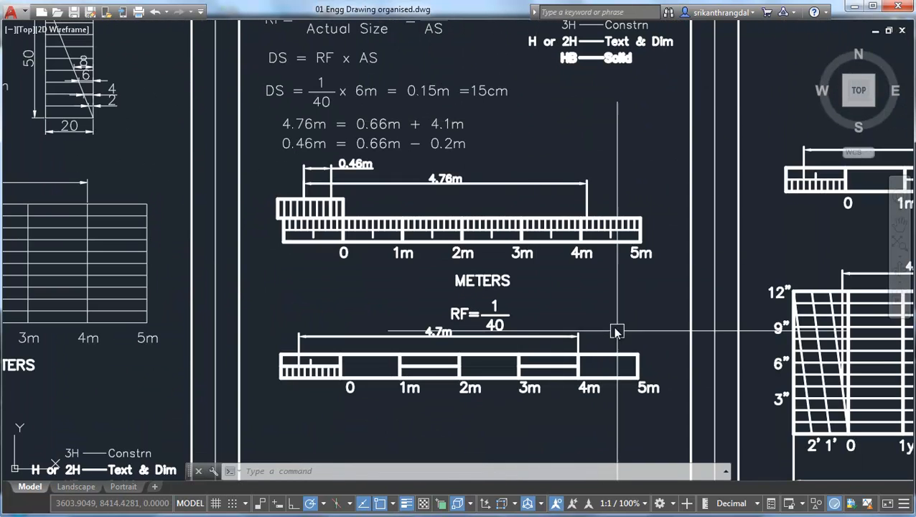
left_click(675, 414)
left_click(256, 336)
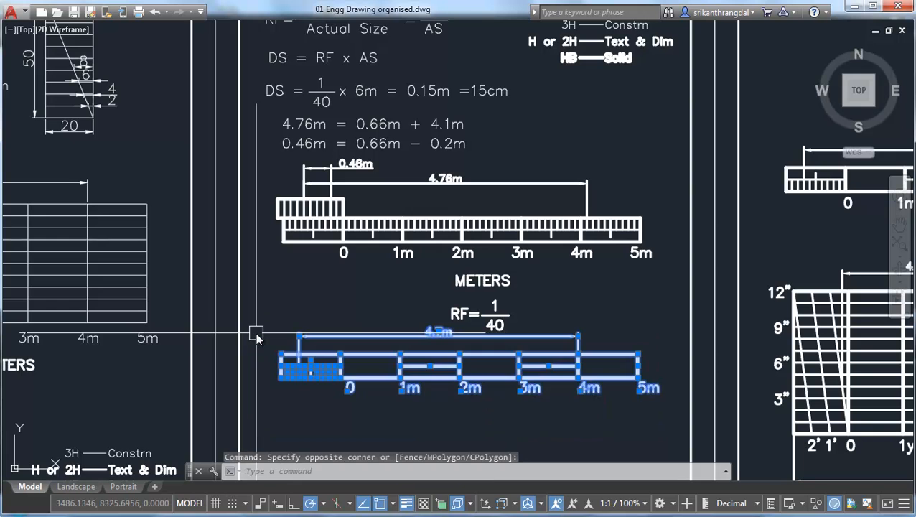
key("Delete")
middle_click_drag(421, 364, 391, 187)
type("z")
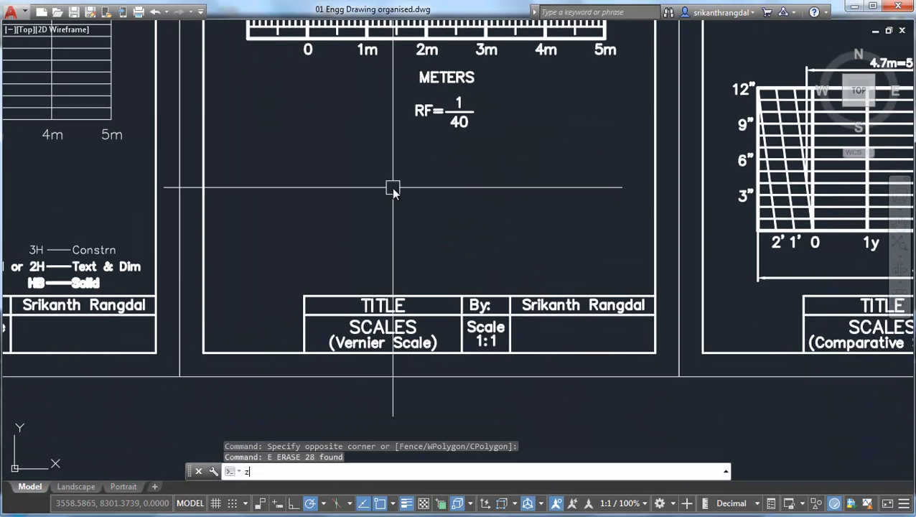
key("Return")
key("Escape")
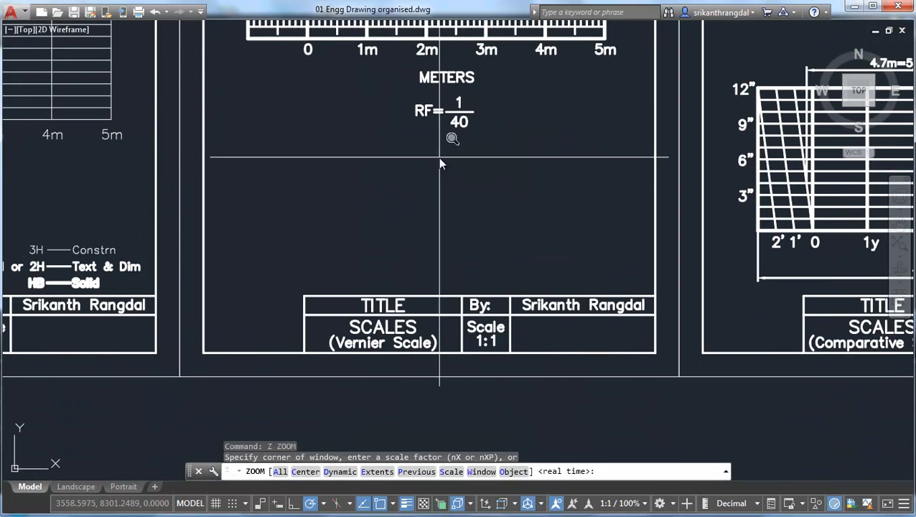
middle_click_drag(449, 163, 466, 319)
left_click(641, 107)
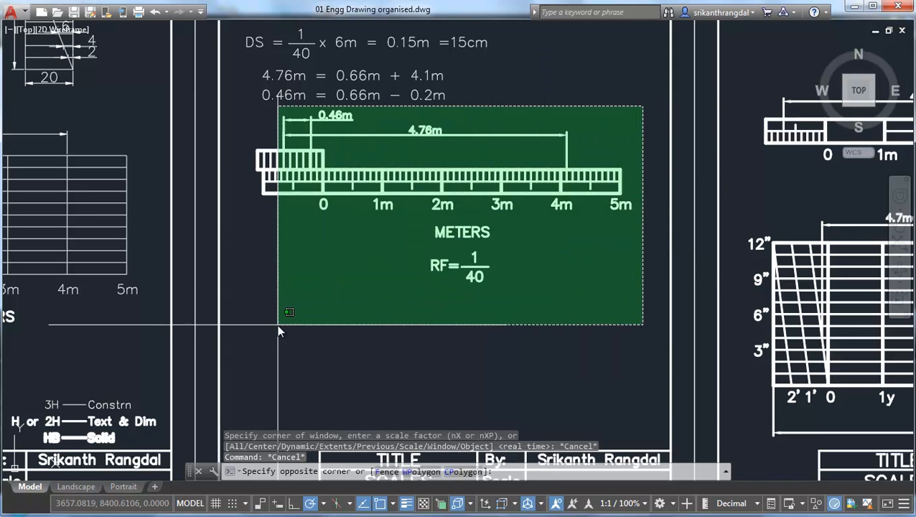
left_click(248, 324)
type("m")
key("Return")
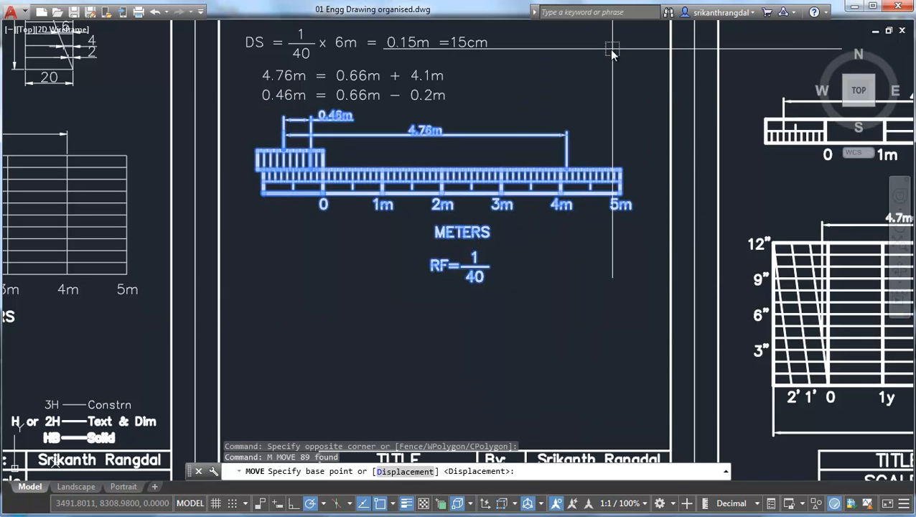
left_click(638, 53)
key("Escape")
key("Escape")
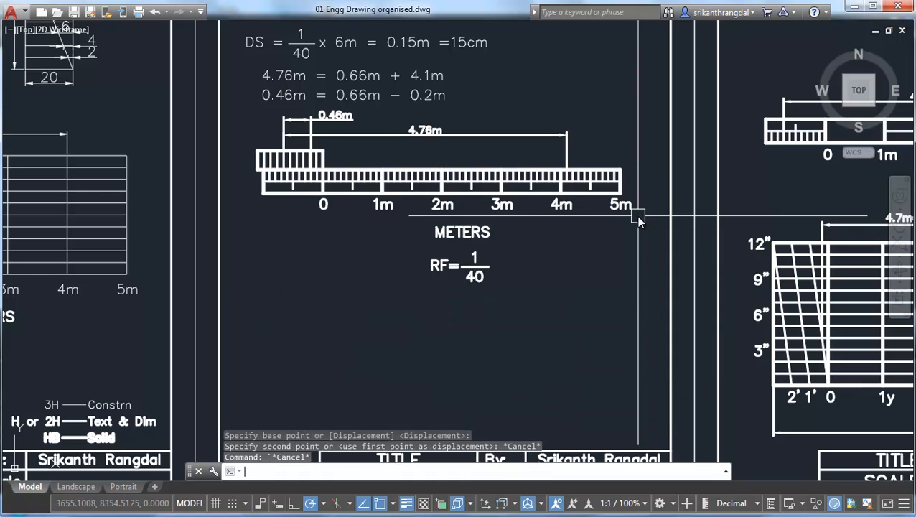
- Erase the finished vernier scale together with its dimensions, METERS label and RF=1/40 text
left_click(641, 110)
left_click(236, 320)
type("e")
key("Return")
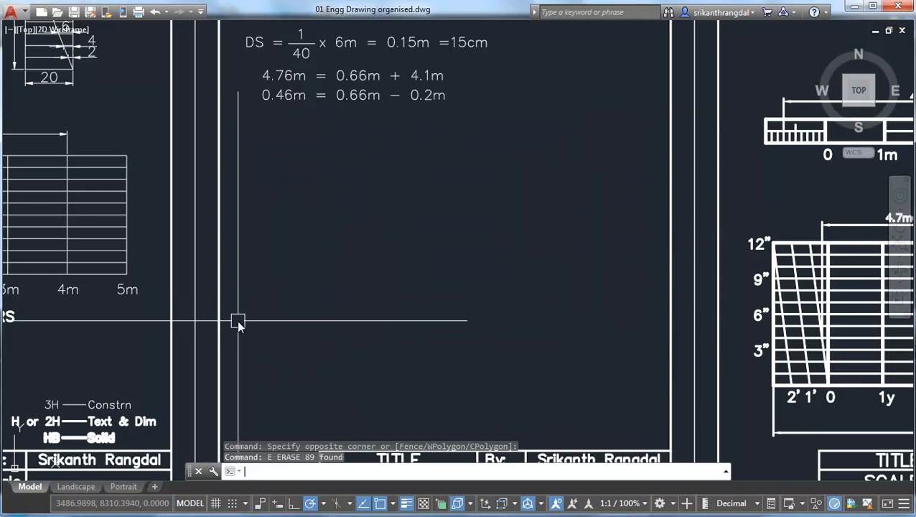
- Match the properties of the problem statement text onto the RF = Drawing Size / Actual Size = DS / AS formula
middle_click_drag(351, 158, 357, 360)
scroll(342, 152, "up", 2)
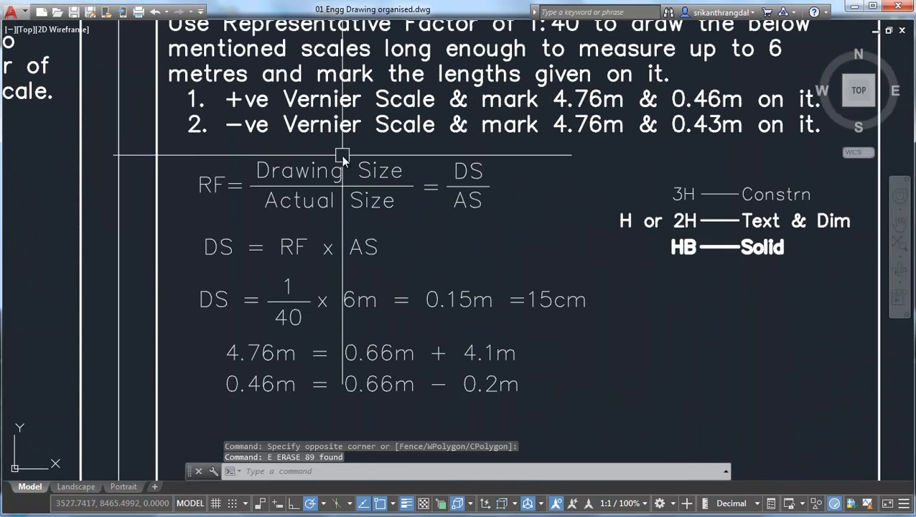
scroll(470, 247, "up", 1)
type("ma")
key("Return")
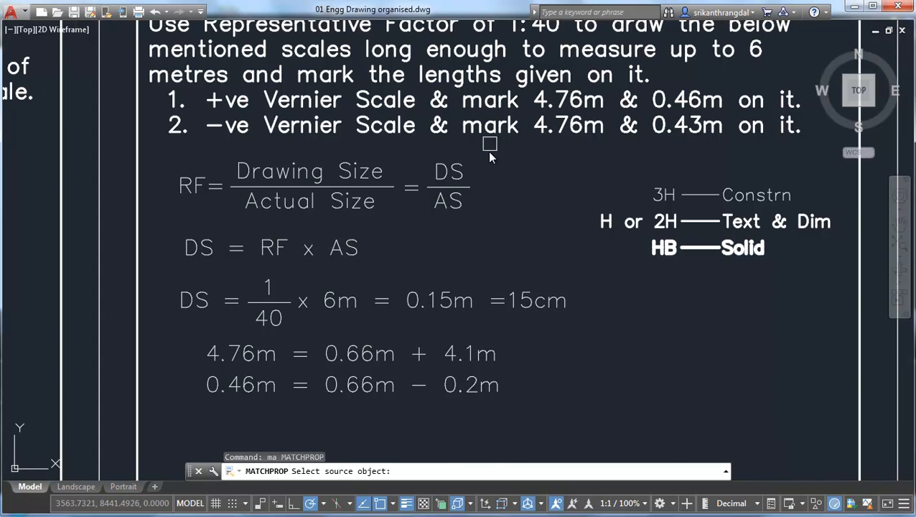
left_click(491, 127)
left_click(491, 158)
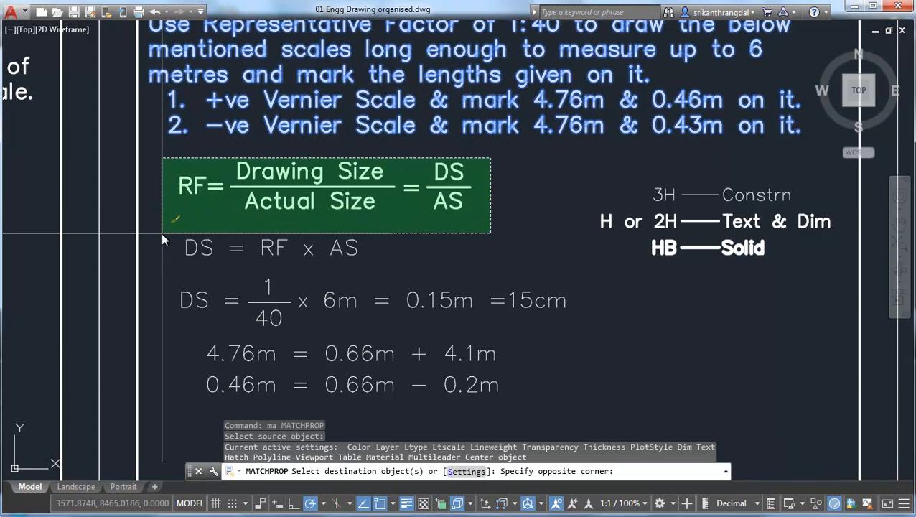
left_click(161, 232)
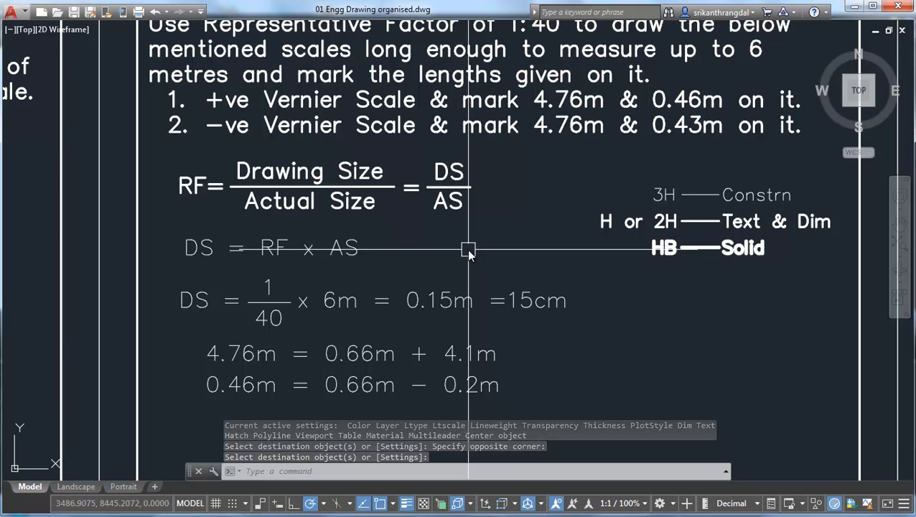
- Match the properties of the AS text in the RF formula onto the DS = RF x AS line
key("Return")
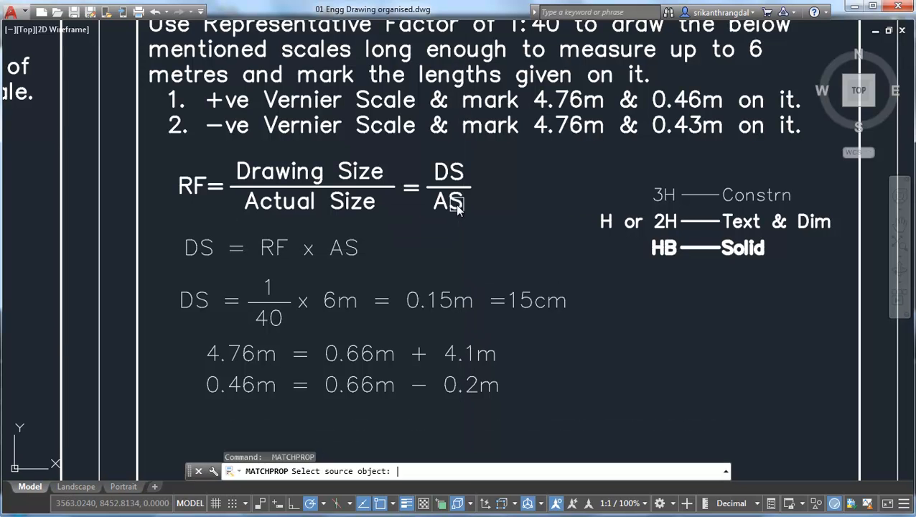
left_click(431, 235)
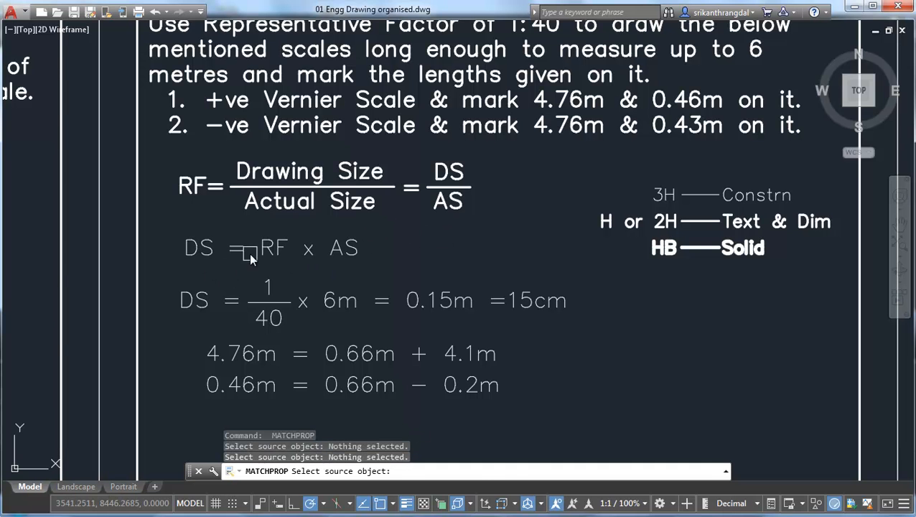
left_click(448, 201)
left_click(440, 219)
left_click(244, 271)
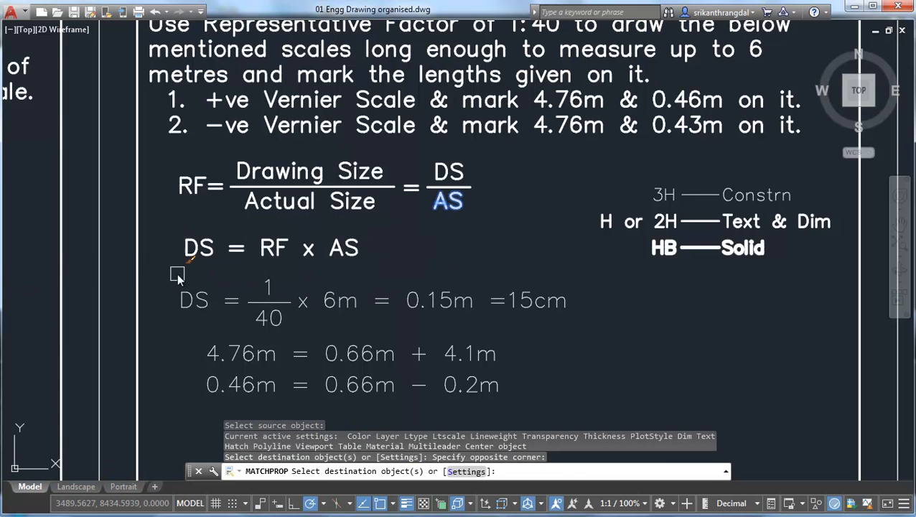
key("Return")
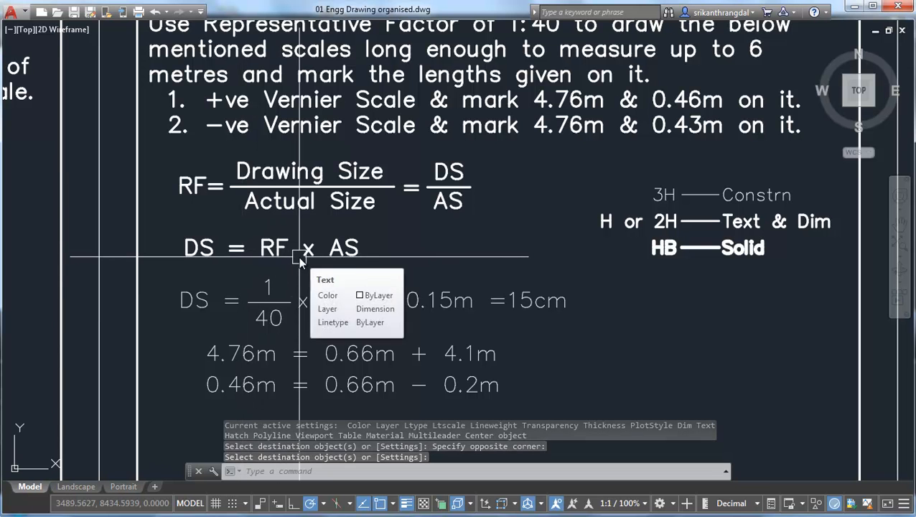
middle_click_drag(389, 251, 369, 253)
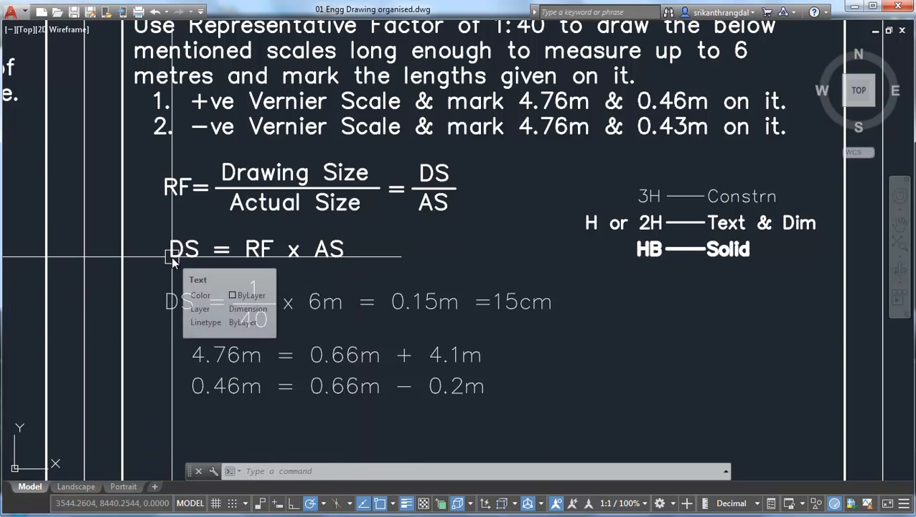
type("m")
key("Return")
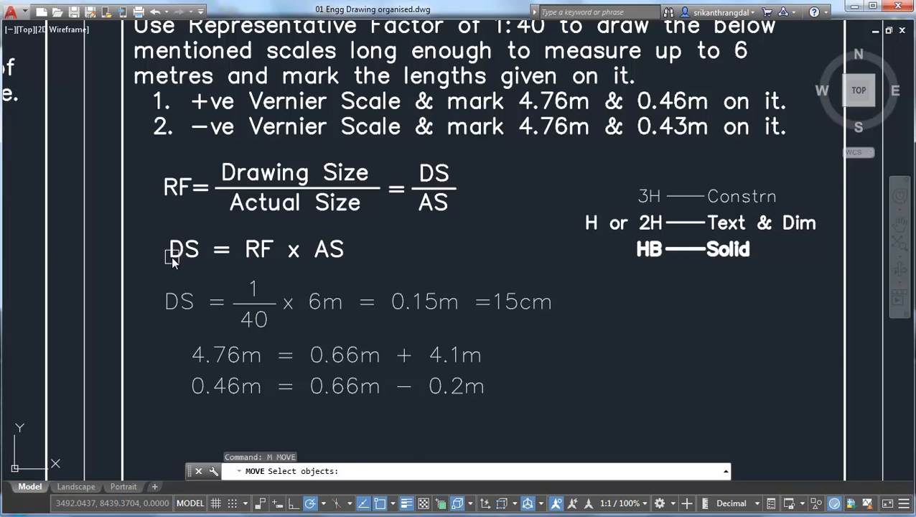
key("Escape")
key("Escape")
- Match the properties of the DS = RF x AS text onto the DS = 1/40 x 6m = 0.15m = 15cm line
type("ma")
key("Return")
left_click(330, 250)
left_click(550, 259)
left_click(160, 326)
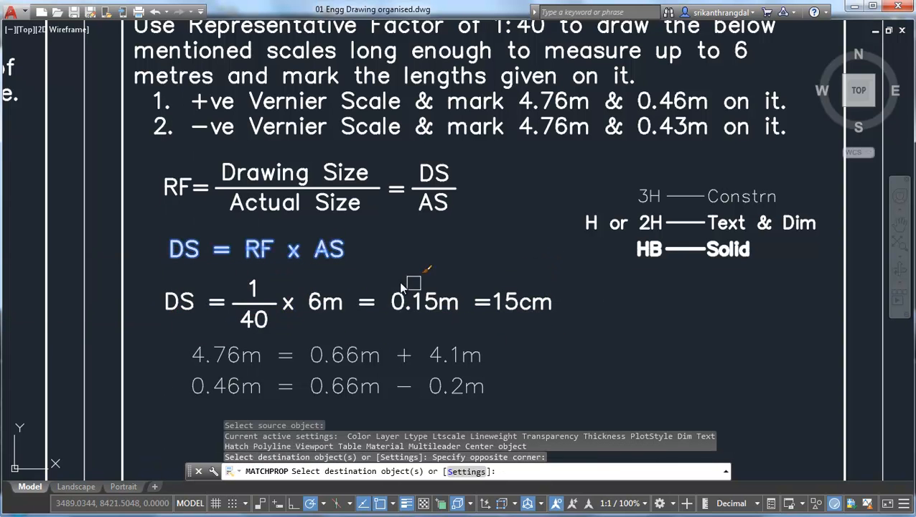
key("Return")
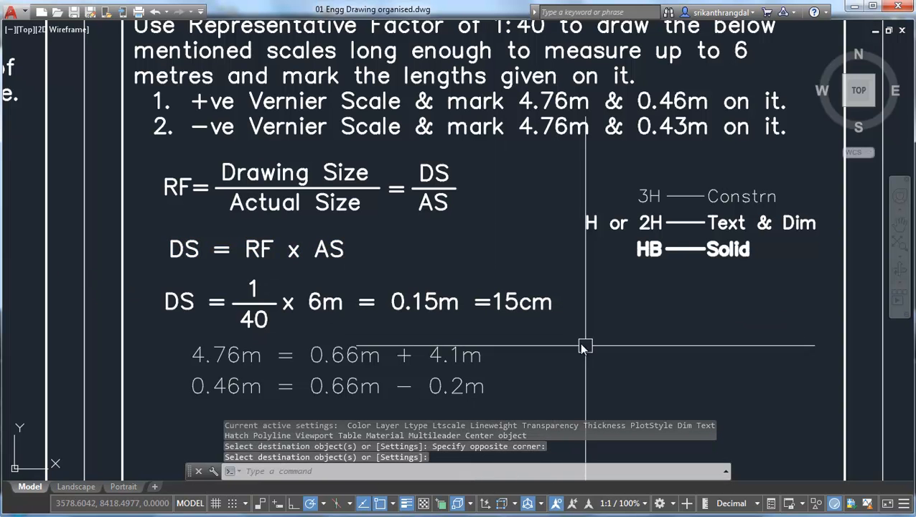
- Draw a 150 mm horizontal line with Ortho on in the empty space below the 0.46m = 0.66m − 0.2m equation
middle_click_drag(638, 362, 616, 315)
mouse_move(600, 186)
middle_mouse_down()
mouse_move(607, 174)
mouse_move(615, 207)
middle_mouse_up()
type("1")
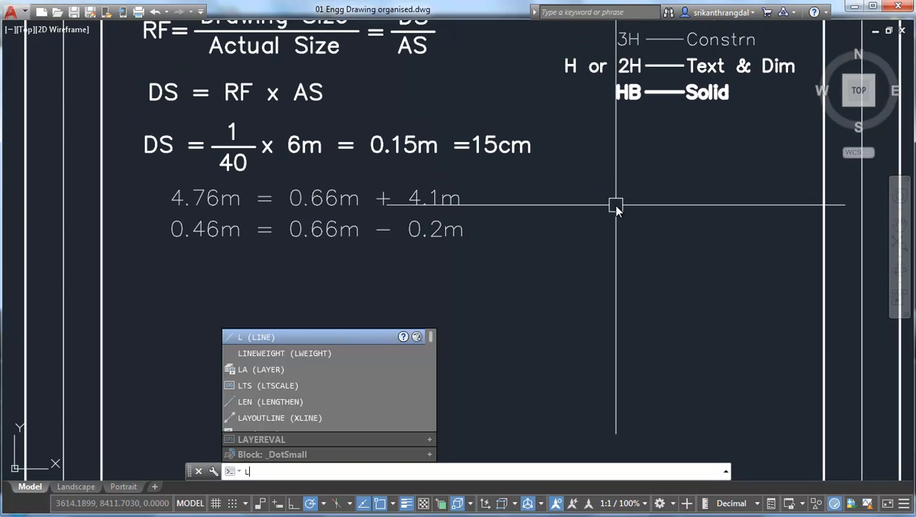
key("Return")
middle_click_drag(587, 291, 570, 192)
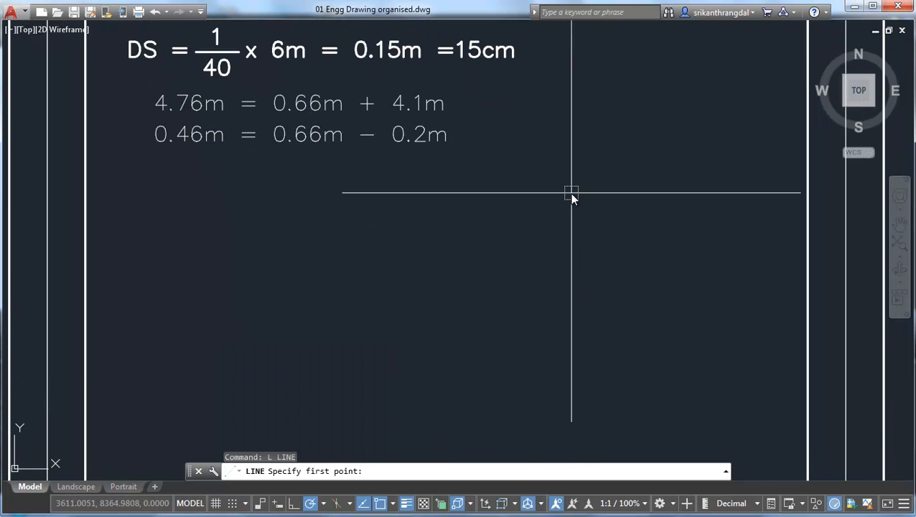
left_click(139, 310)
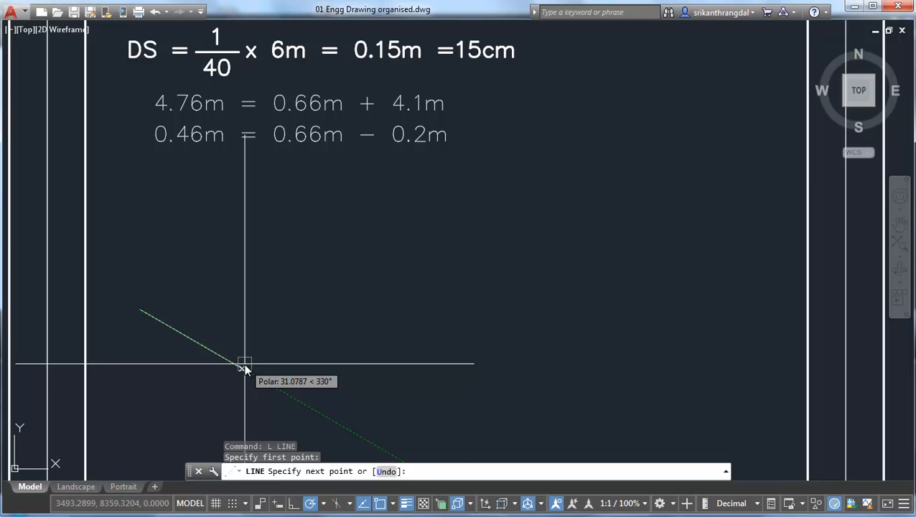
left_click(293, 505)
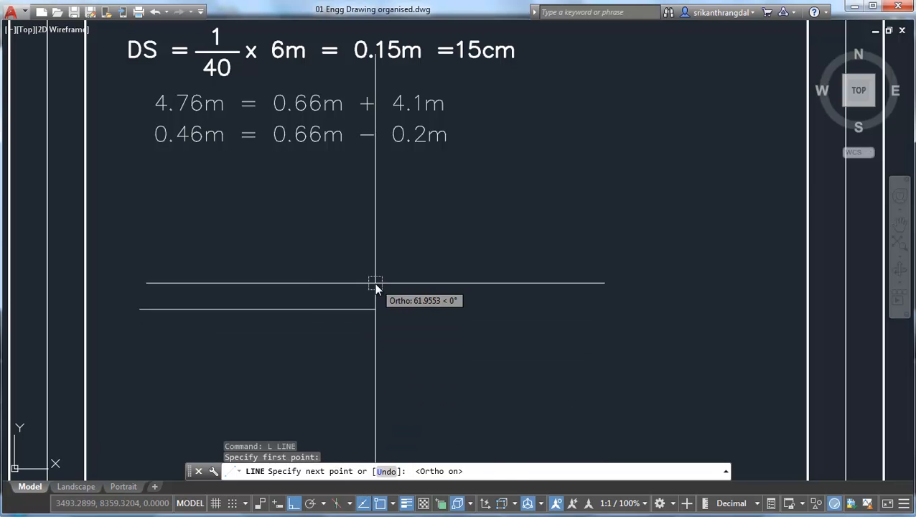
key("F8")
key("F8")
key("F8")
key("F8")
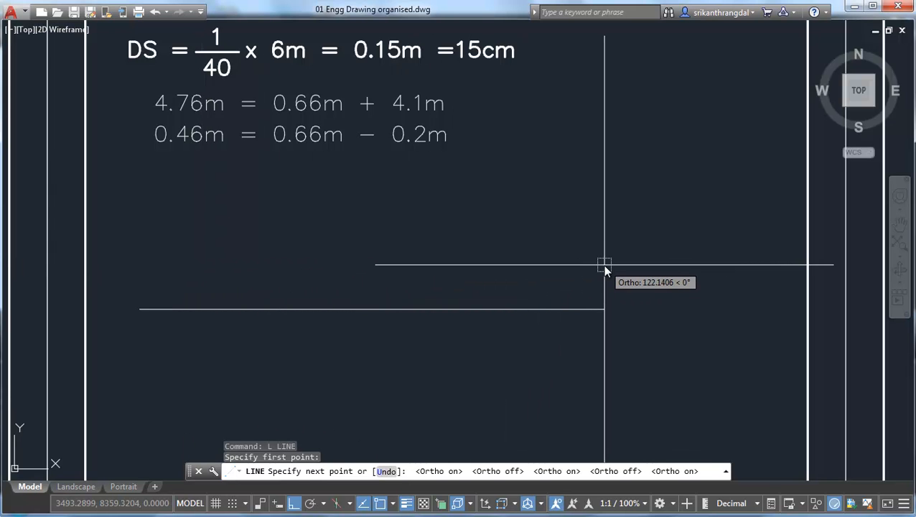
type("150")
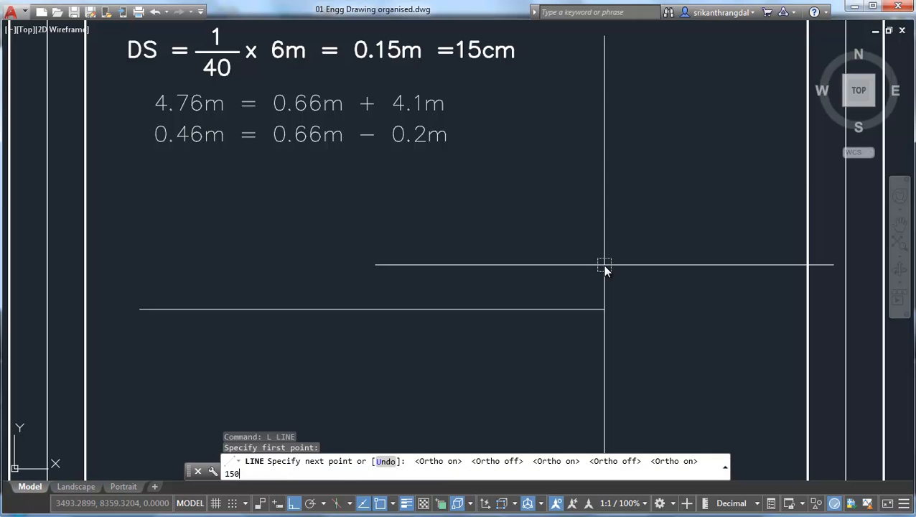
key("Return")
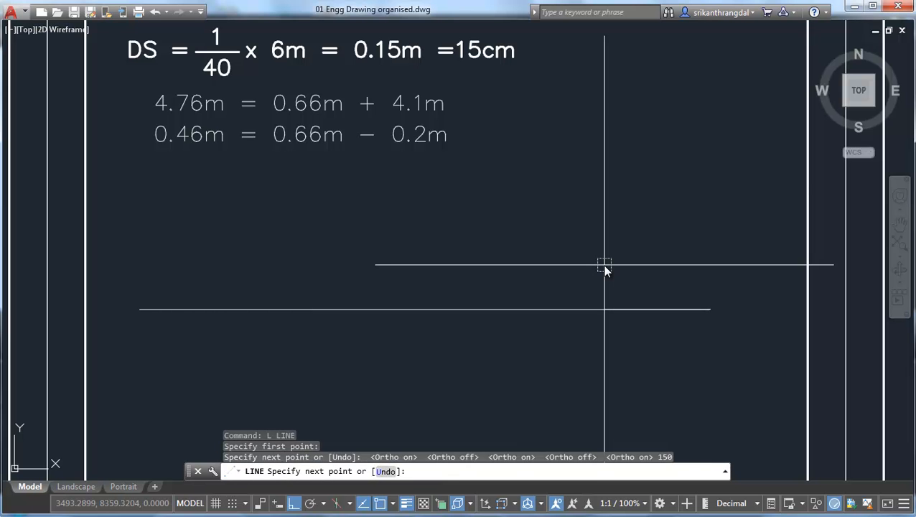
- Divide the 150 mm line into 6 equal segments
middle_click_drag(618, 247, 600, 293)
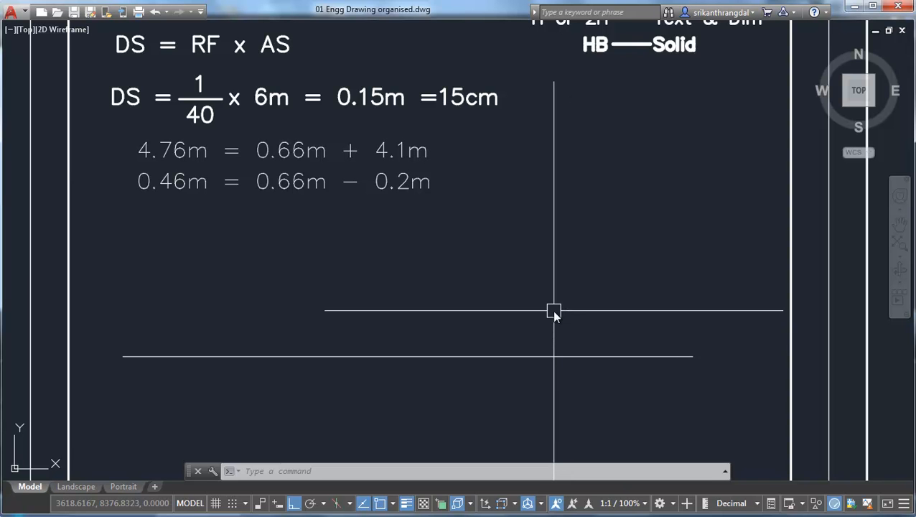
type("DIV")
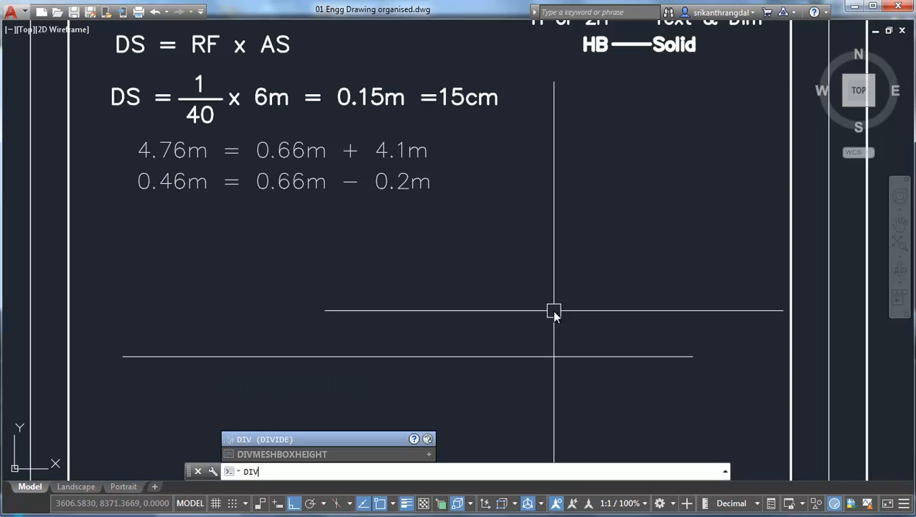
key("Return")
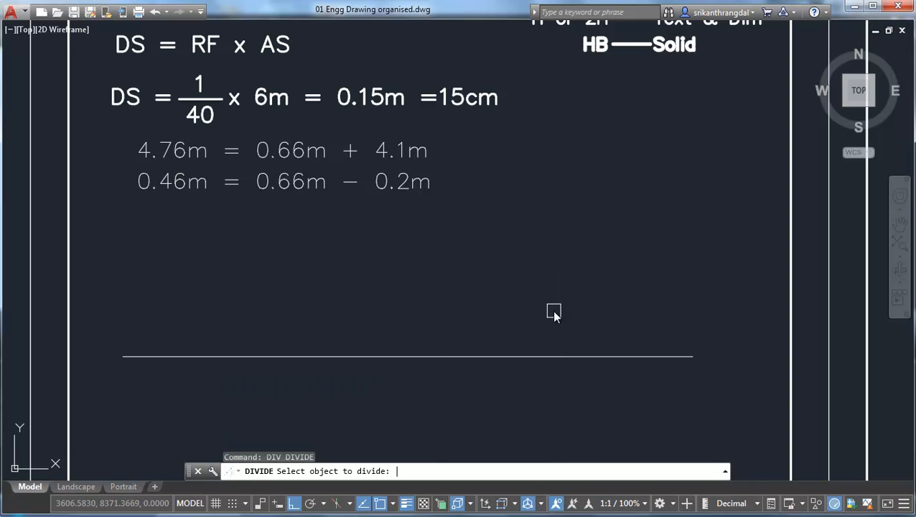
left_click(542, 355)
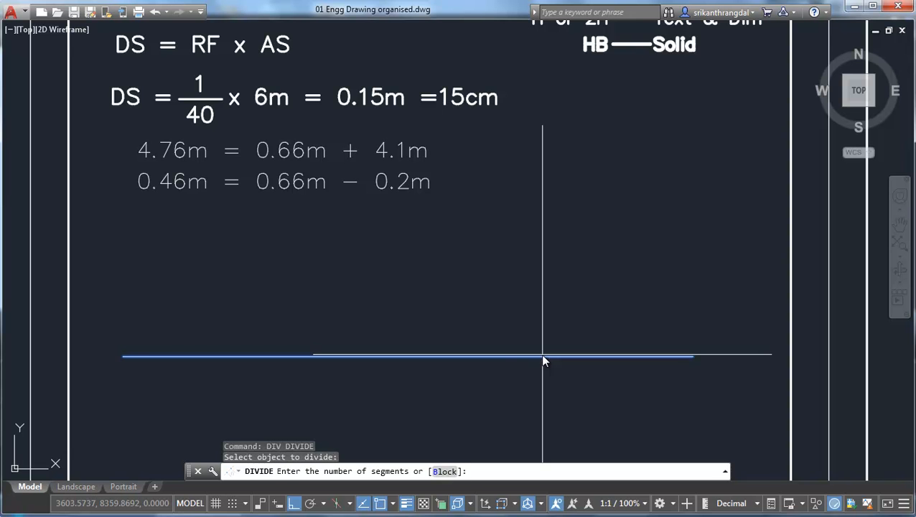
type("6")
key("Return")
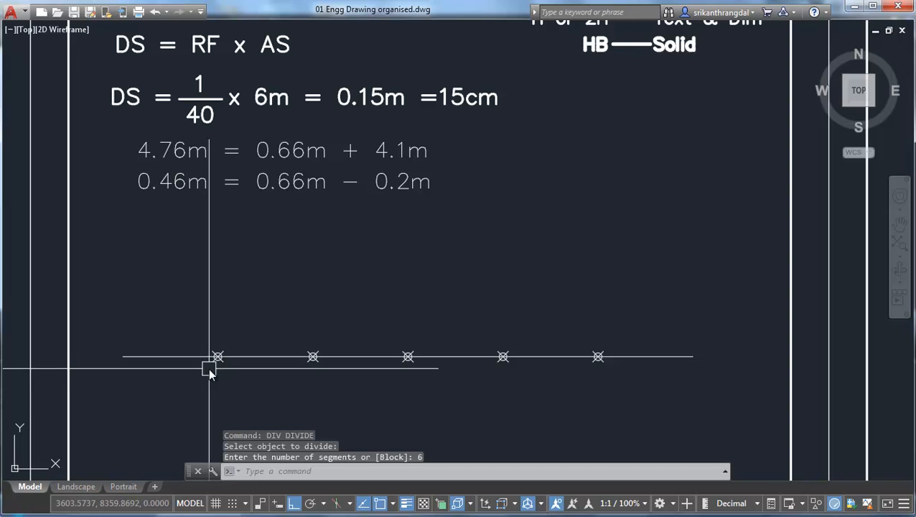
- Select the division points and the 150 mm line separately to examine them as individual objects, and clear the selection
left_click(206, 300)
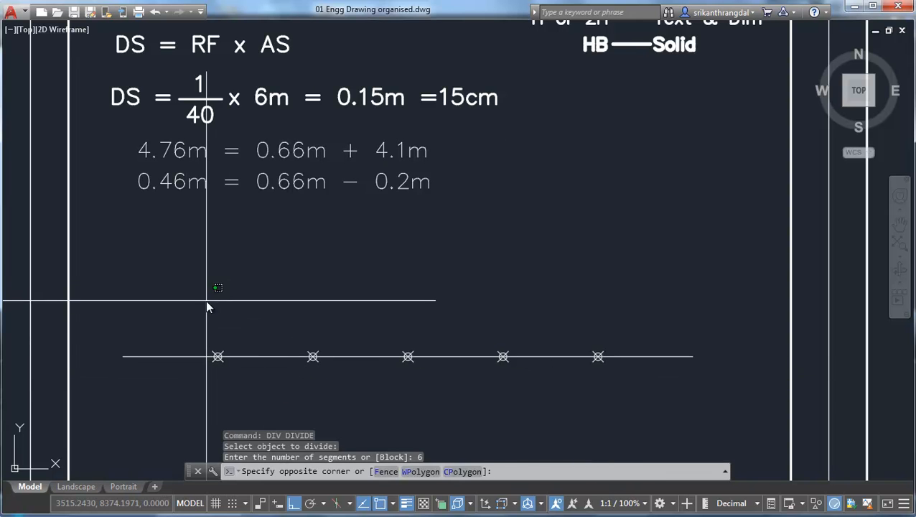
left_click(644, 431)
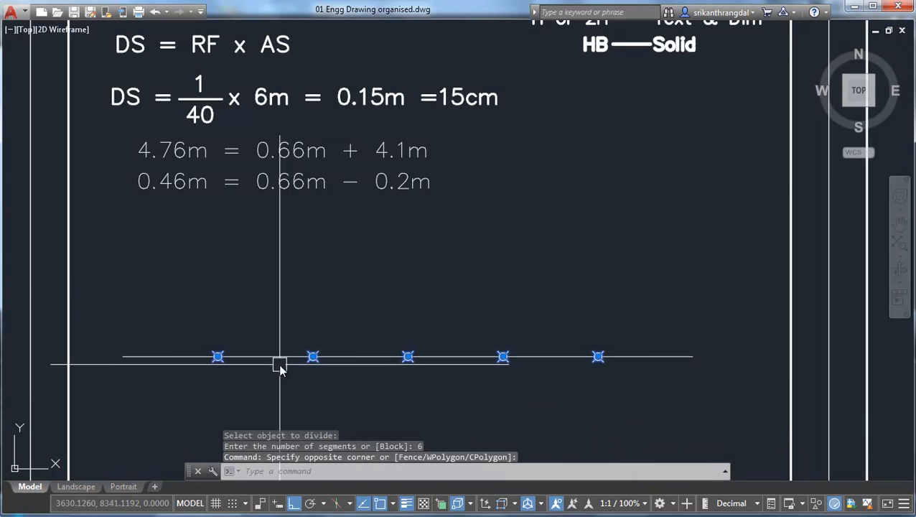
key("Escape")
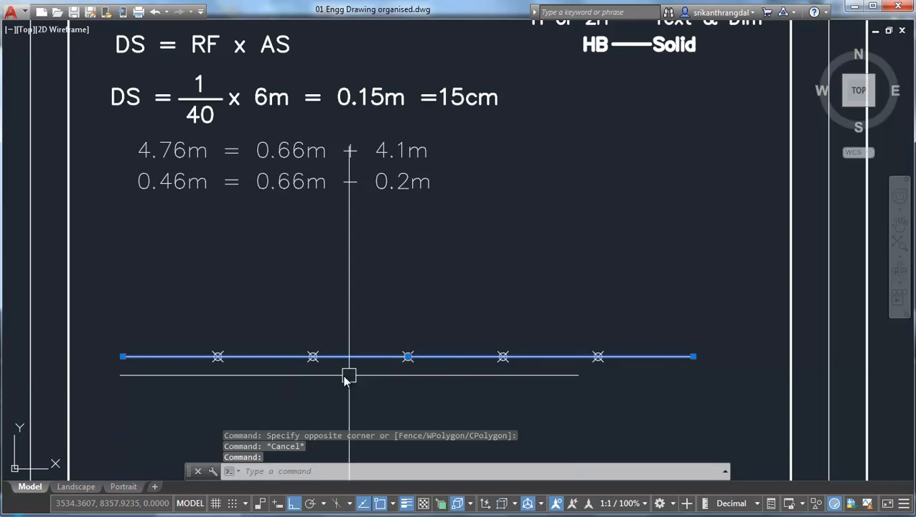
key("Escape")
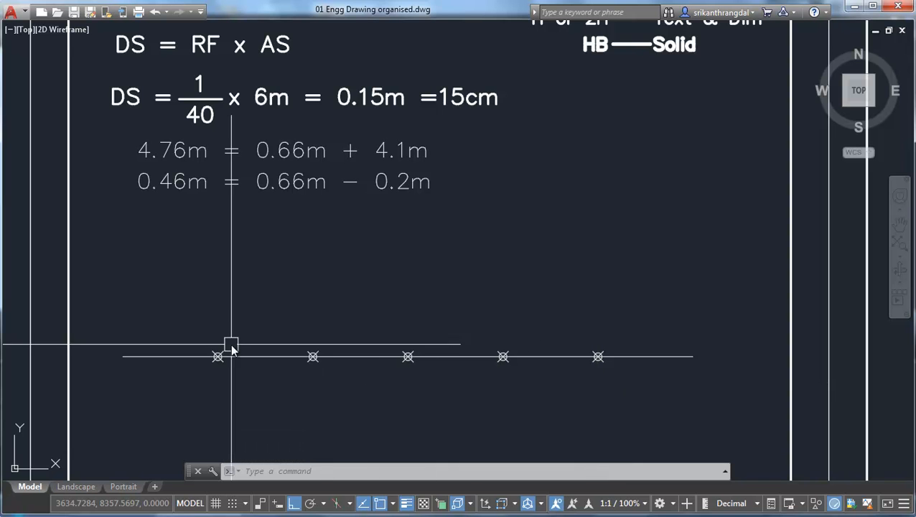
left_click(200, 333)
left_click(630, 394)
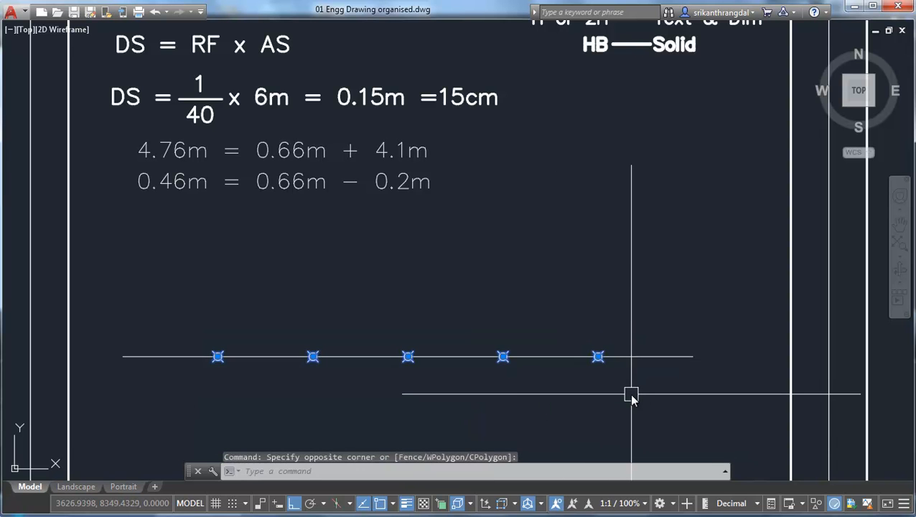
key("Escape")
- Set the point style to a single dot using PTYPE
type("ptype")
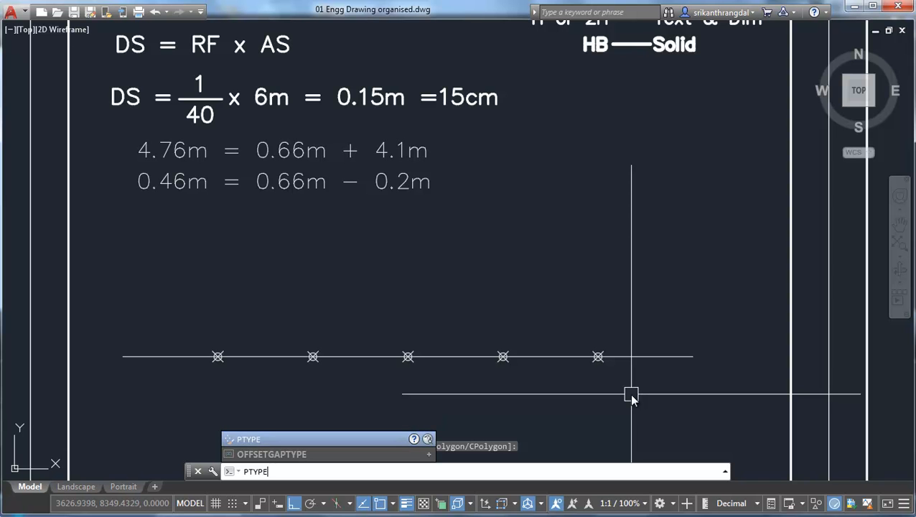
key("Return")
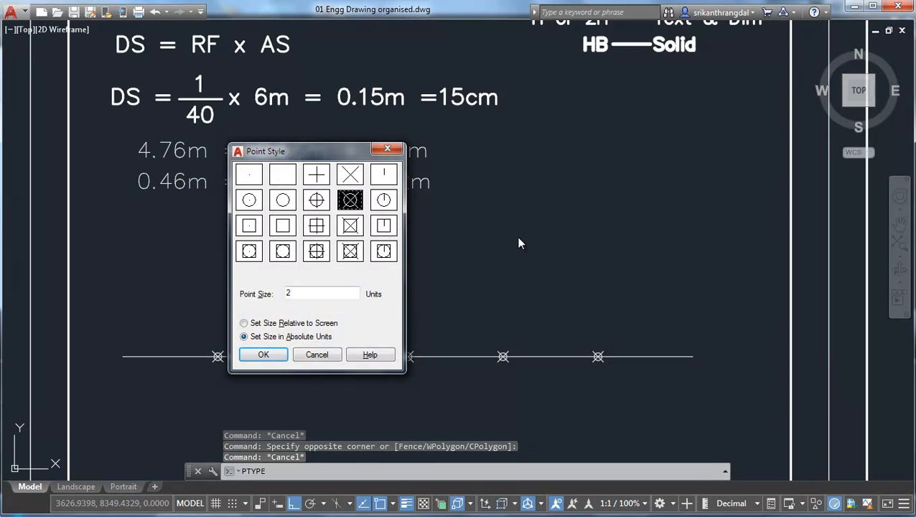
left_click_drag(307, 153, 522, 94)
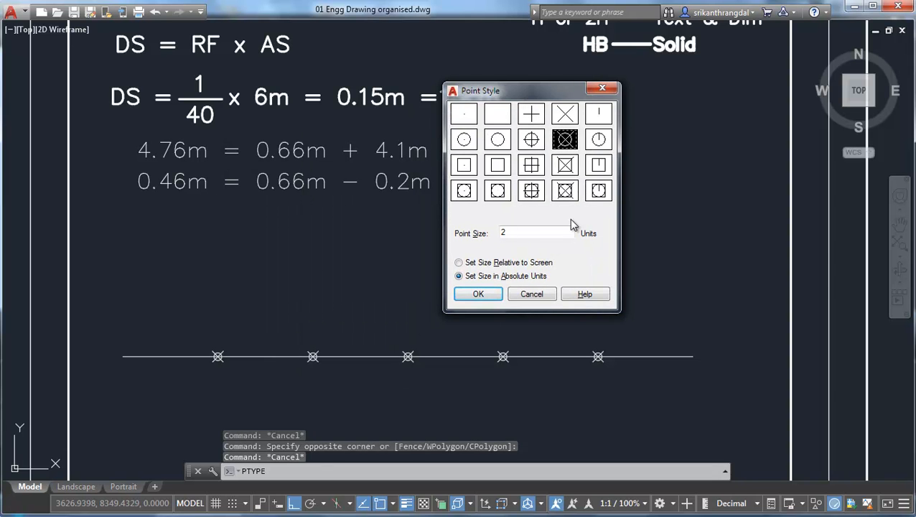
left_click(463, 115)
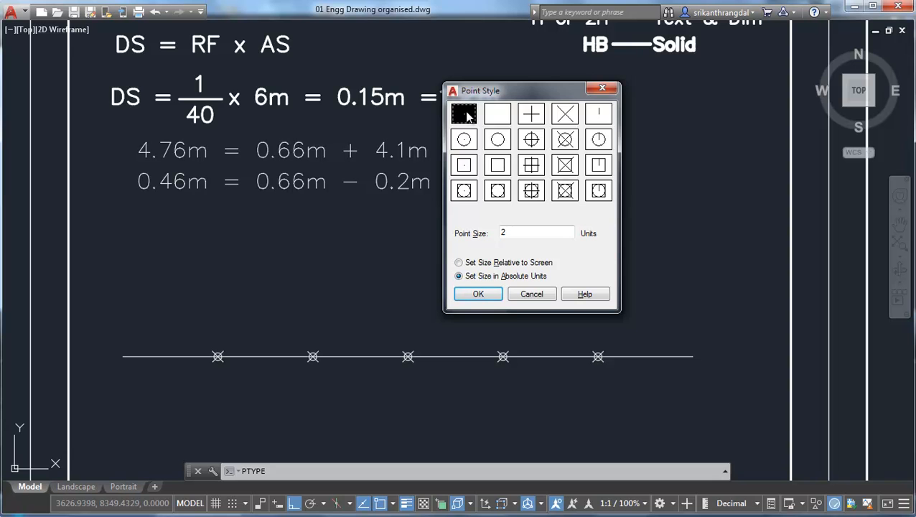
key("Return")
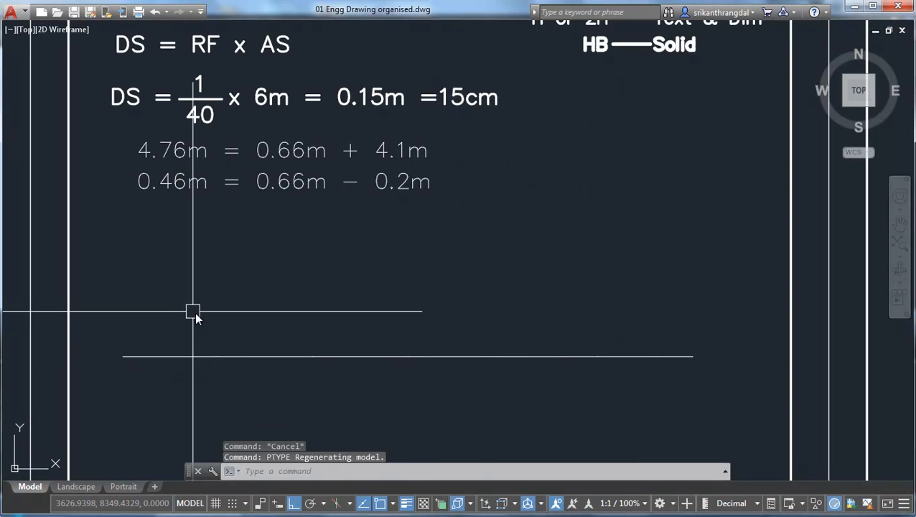
- Window-select the dot-style division points along the 150 mm line to check their locations, and clear the selection
left_click(175, 297)
left_click(651, 391)
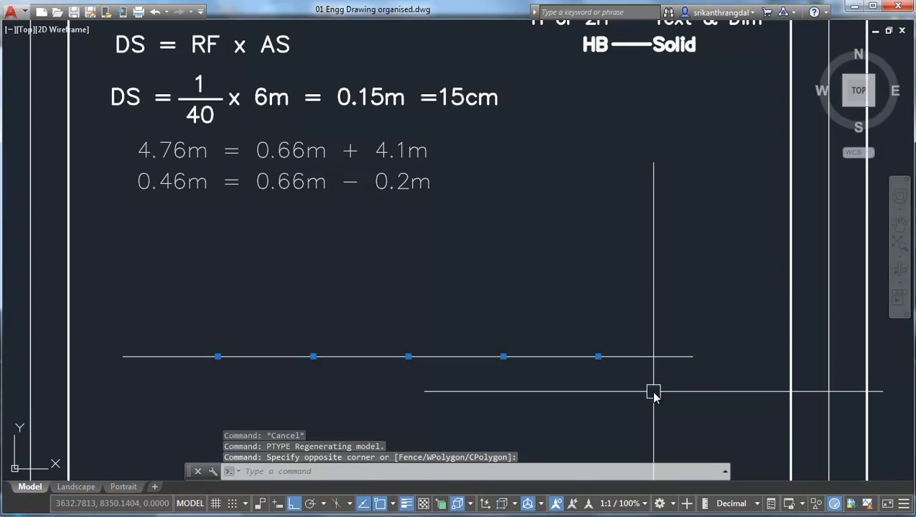
key("Escape")
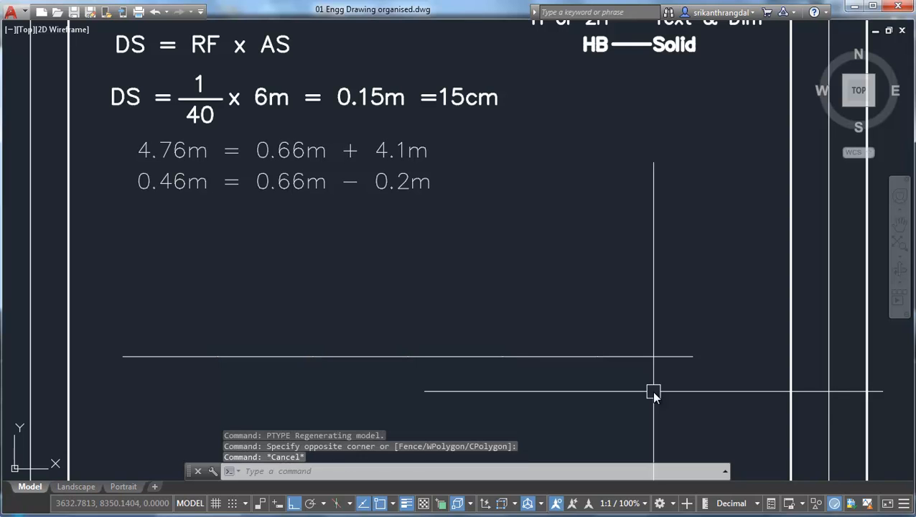
left_click(200, 296)
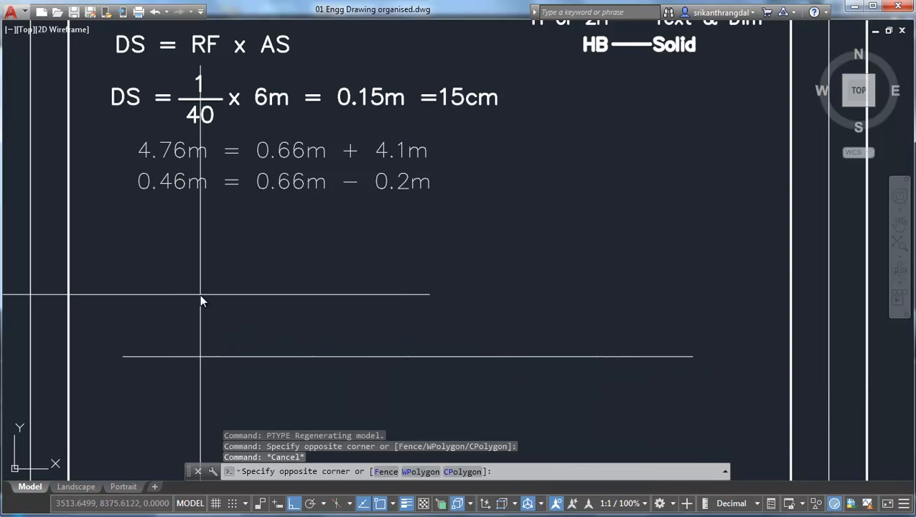
left_click(667, 418)
key("Escape")
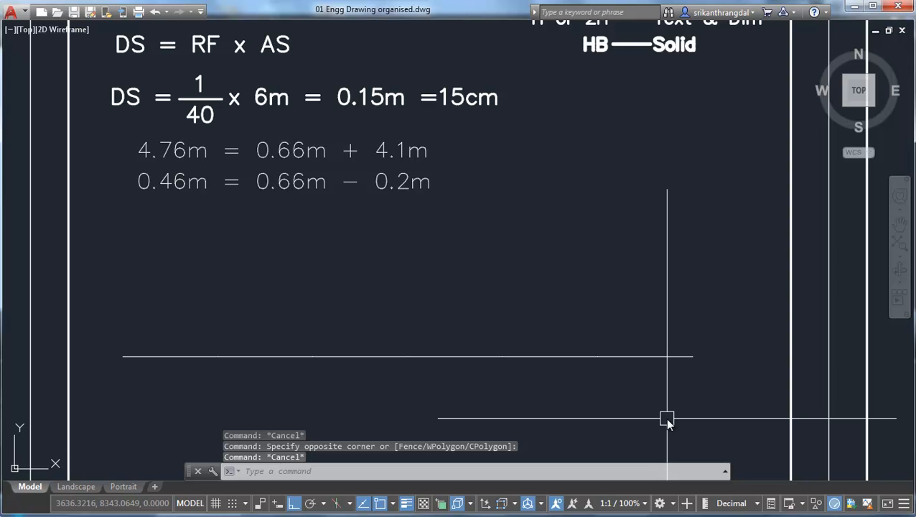
- Set the point style to the X with circle and square, keeping size 2 in absolute units
type("ptype")
key("Return")
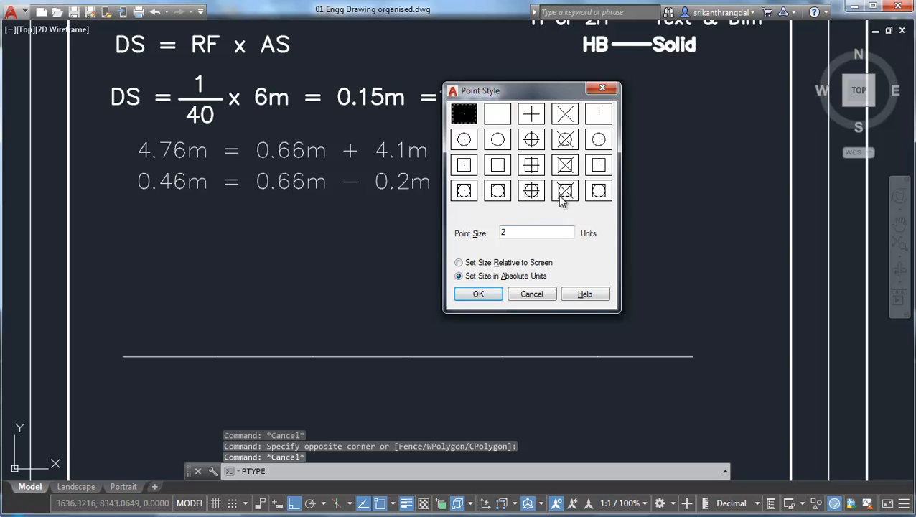
left_click(534, 192)
left_click(563, 191)
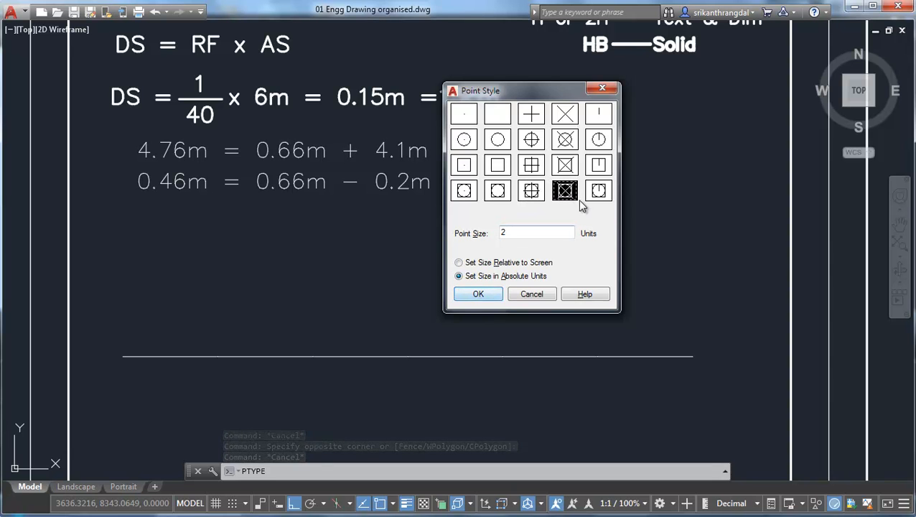
double_click(510, 234)
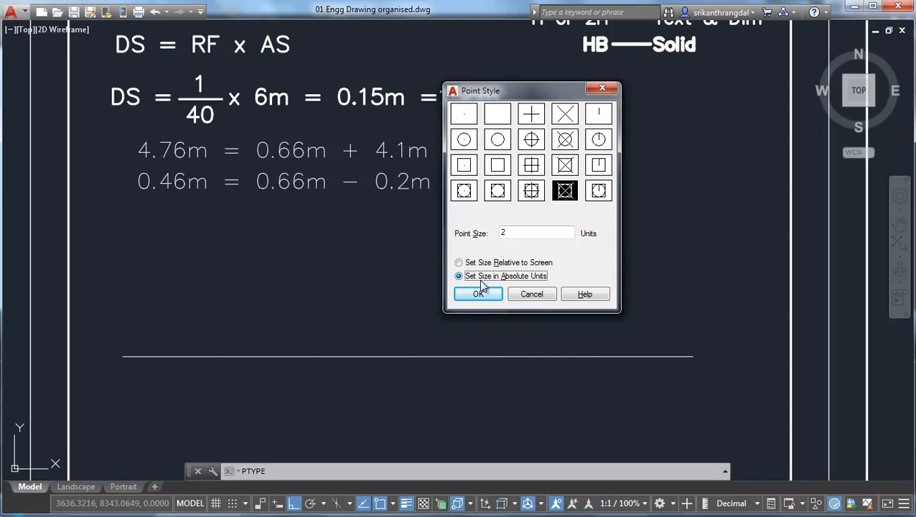
left_click(521, 233)
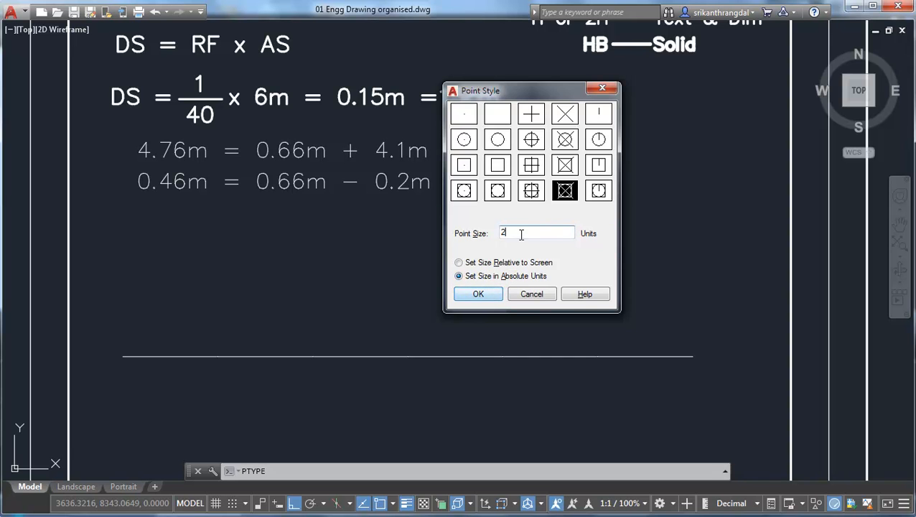
left_click(479, 294)
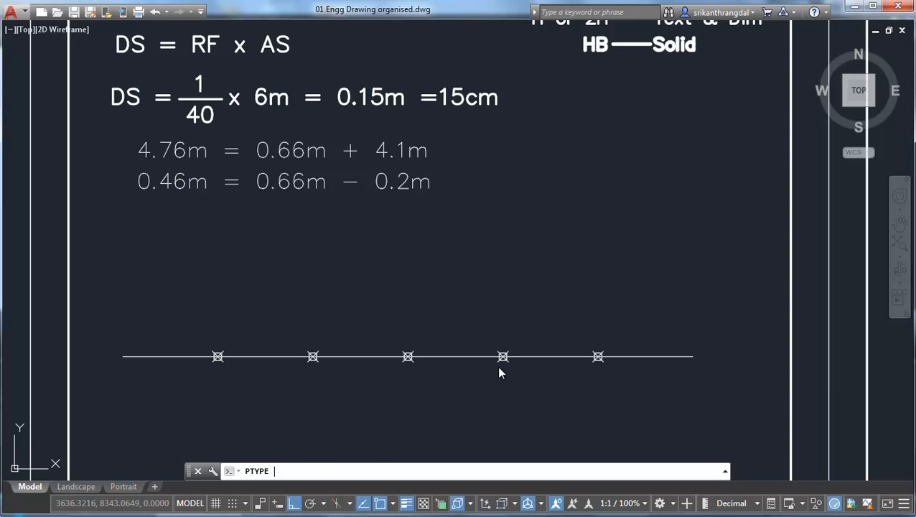
- Draw the scale's outline above the 150 mm base line with a 10 mm end, a 150 mm upper edge and a closing end
middle_click_drag(393, 220, 373, 228)
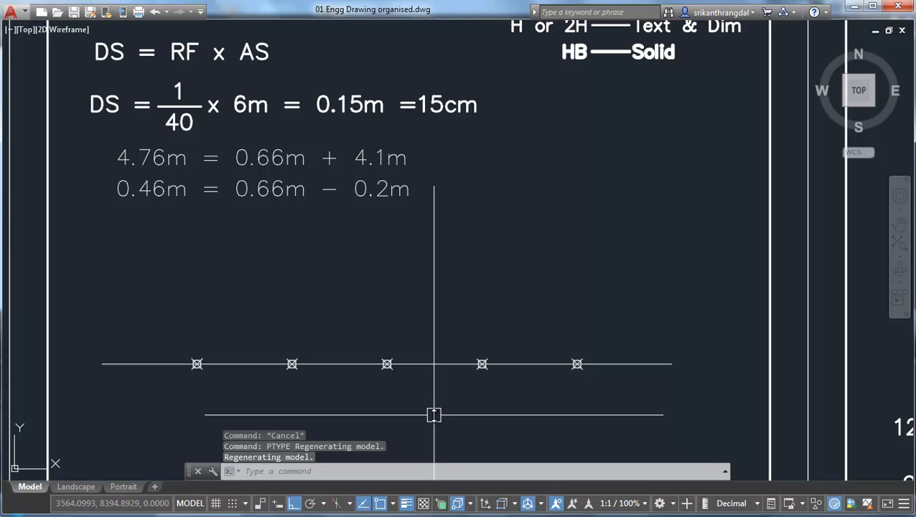
type("l")
key("Return")
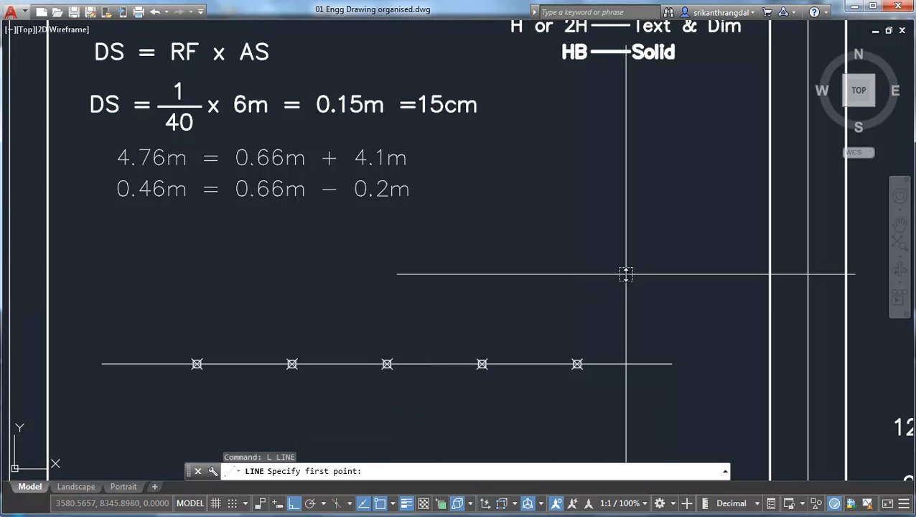
left_click(672, 364)
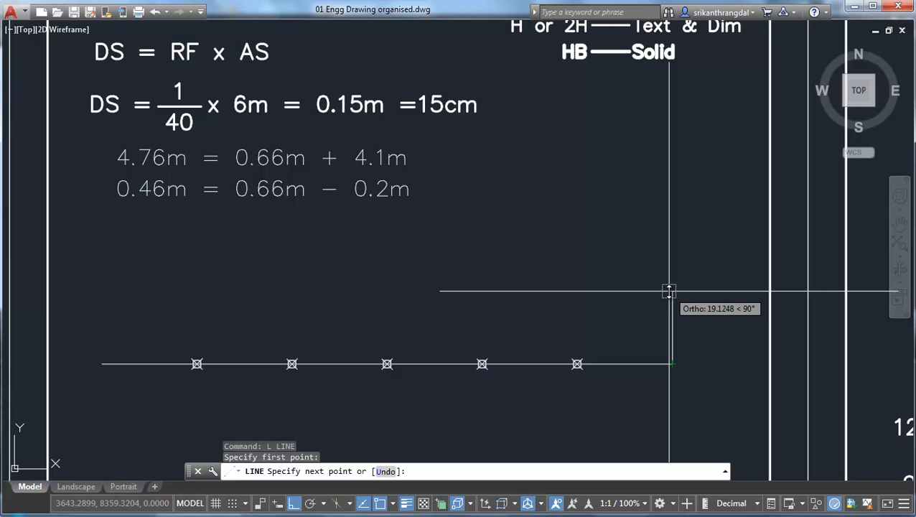
type("1")
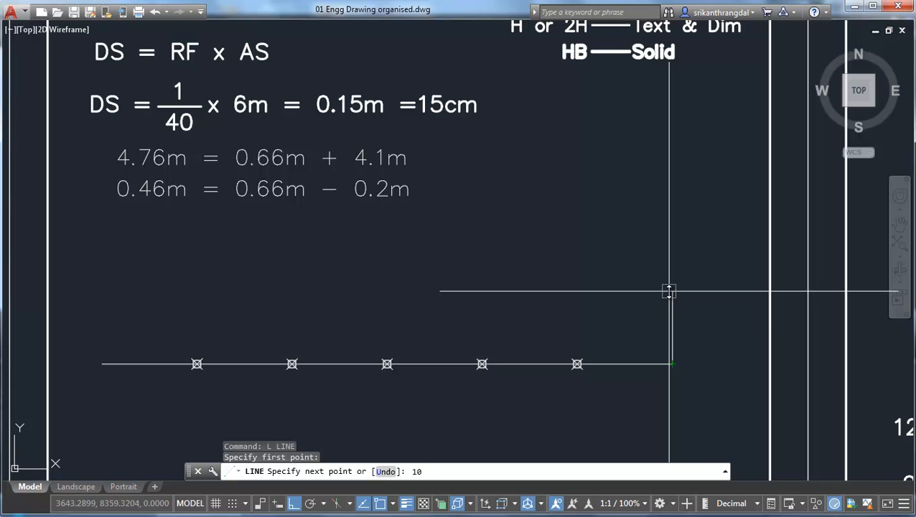
type("0")
key("Return")
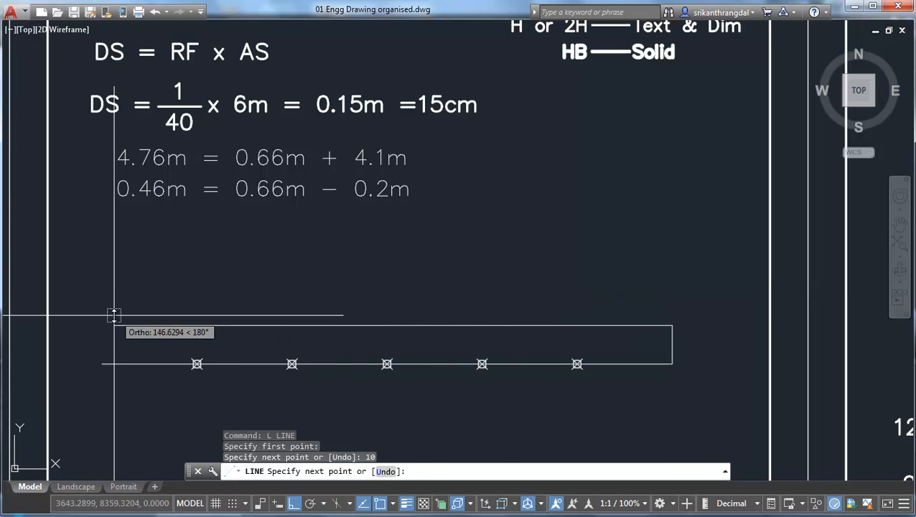
type("150")
key("Return")
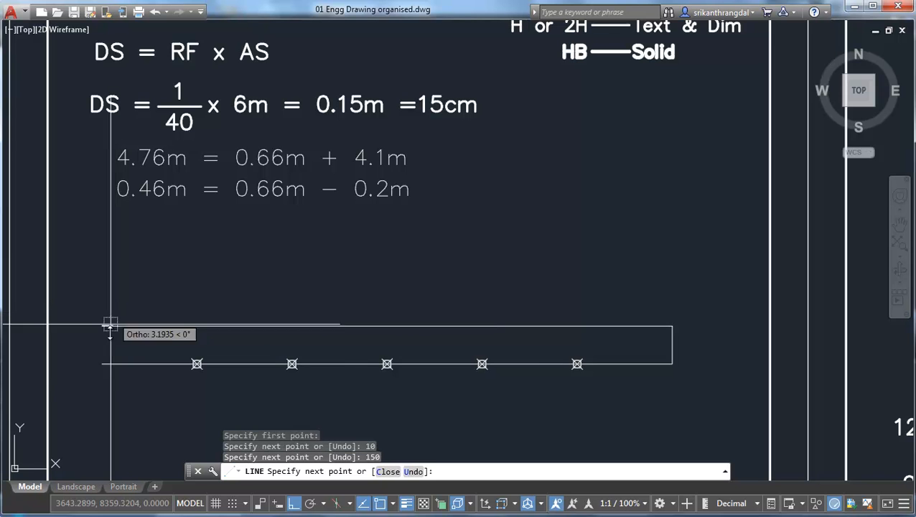
left_click(102, 365)
key("Return")
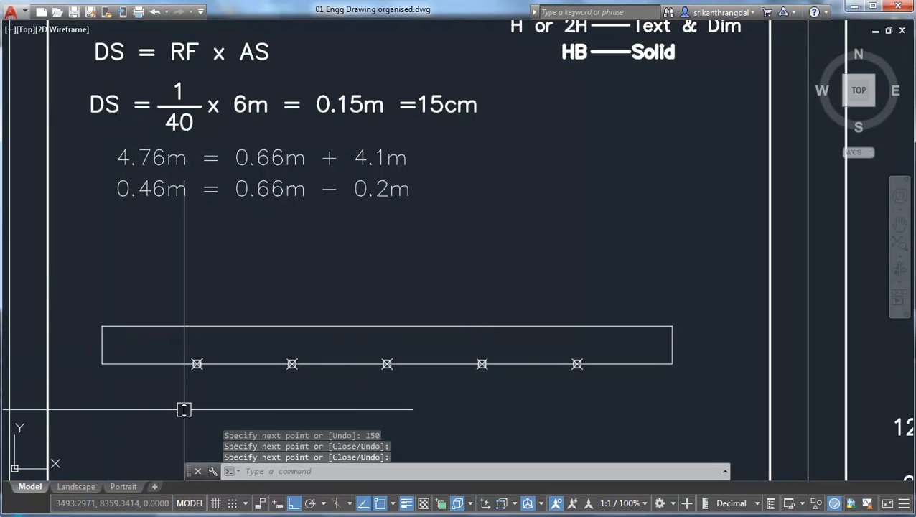
- Copy the outline's left end line from its lower endpoint to each of the five division points on the base line
type("l")
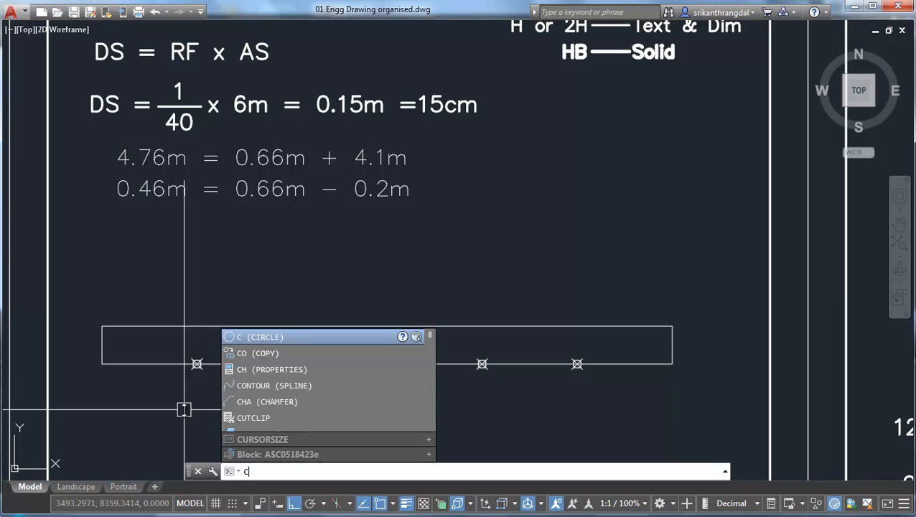
key("Escape")
left_click(101, 347)
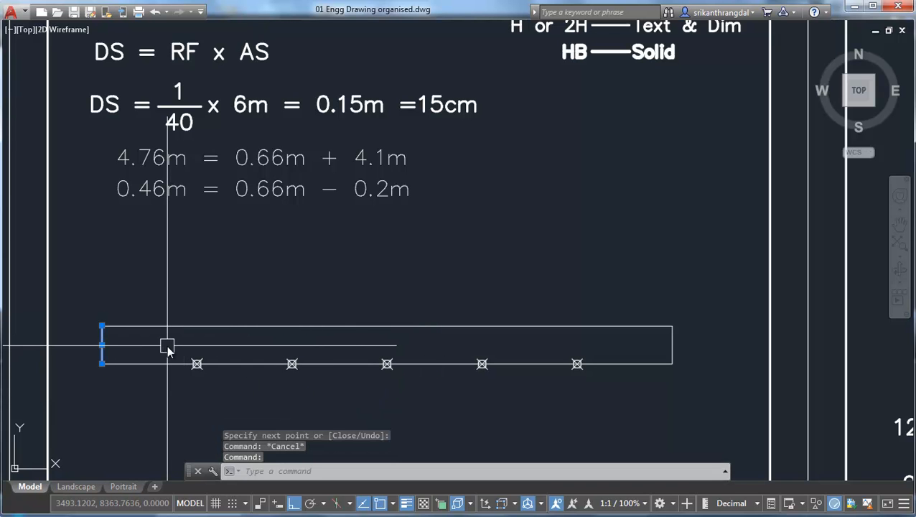
type("co")
key("Return")
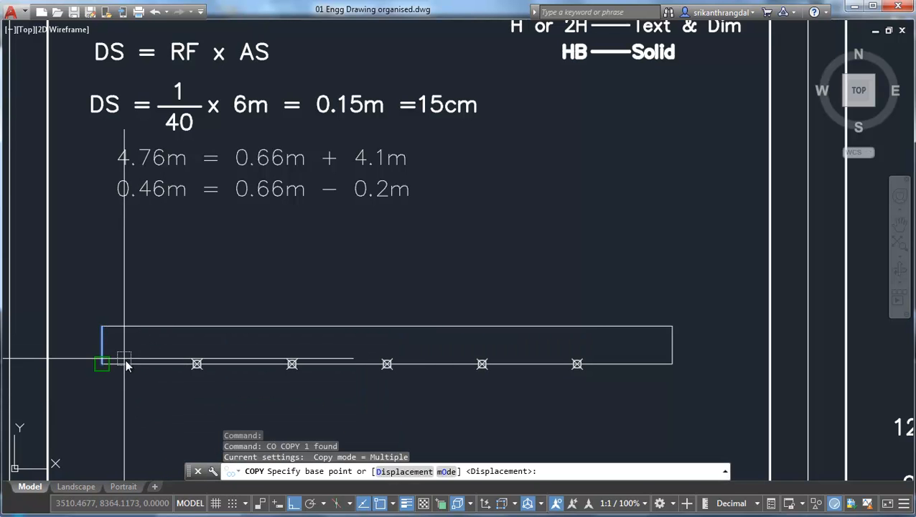
left_click(101, 364)
left_click(196, 363)
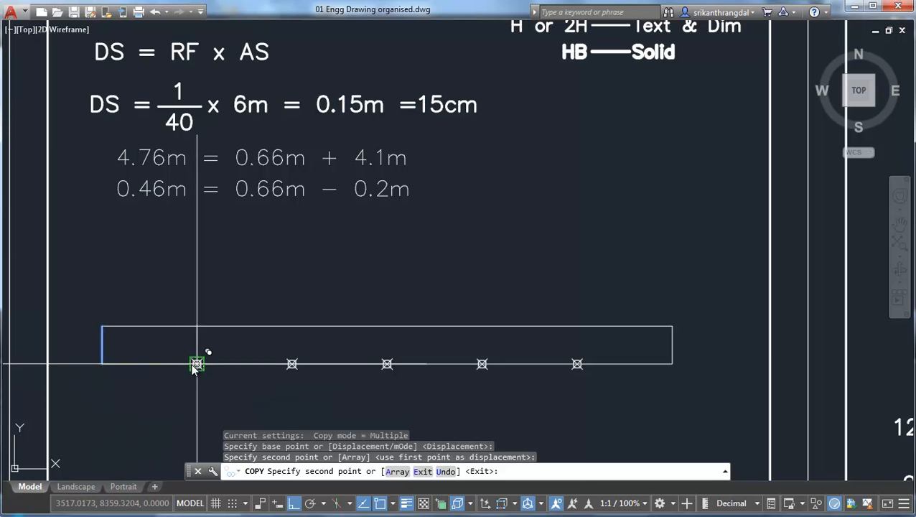
left_click(291, 364)
left_click(387, 364)
left_click(481, 364)
left_click(577, 364)
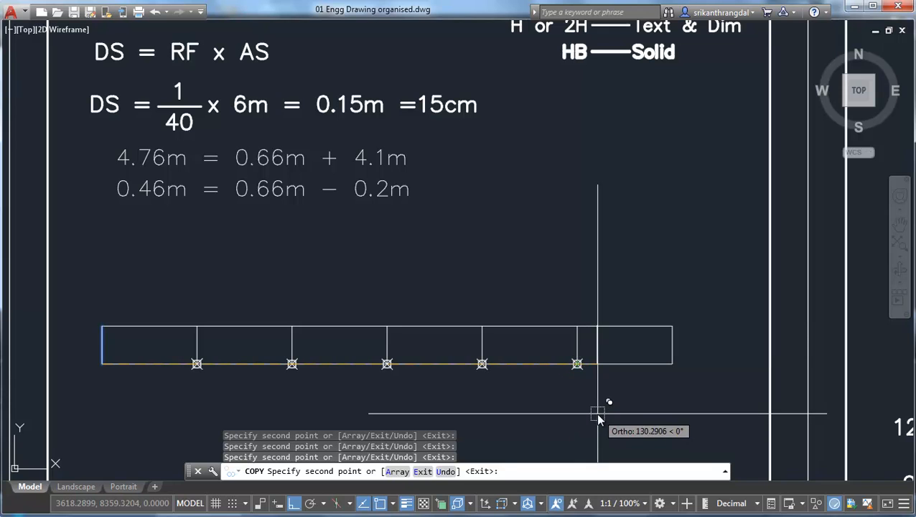
key("Escape")
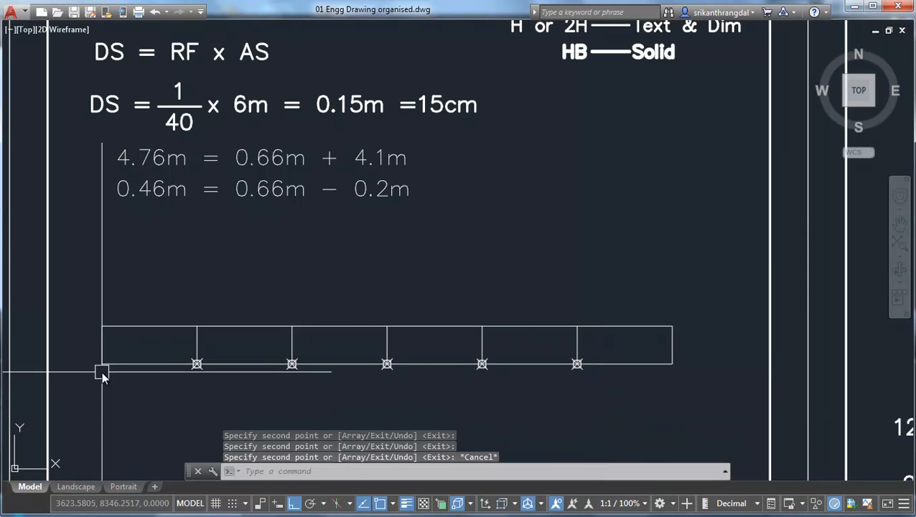
- Draw a horizontal line across the first division, from the left end line's midpoint to the first division line's midpoint
mouse_move(654, 365)
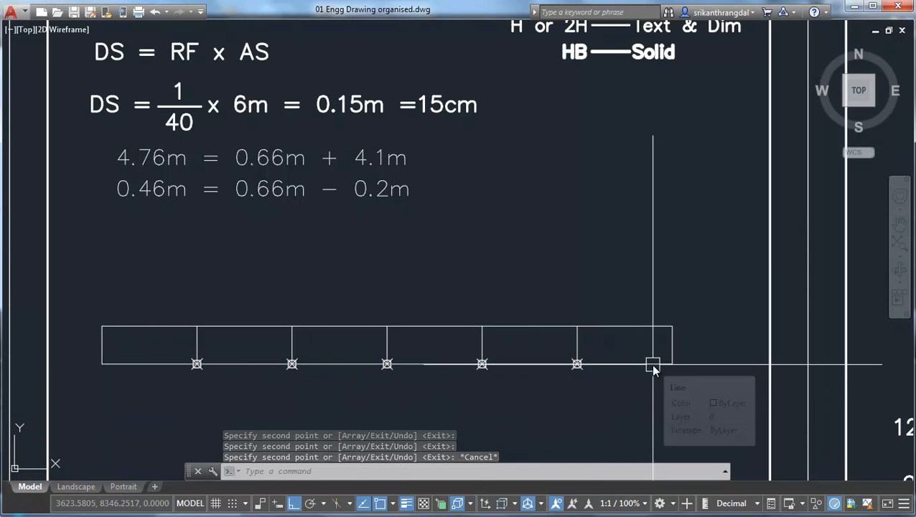
type("l")
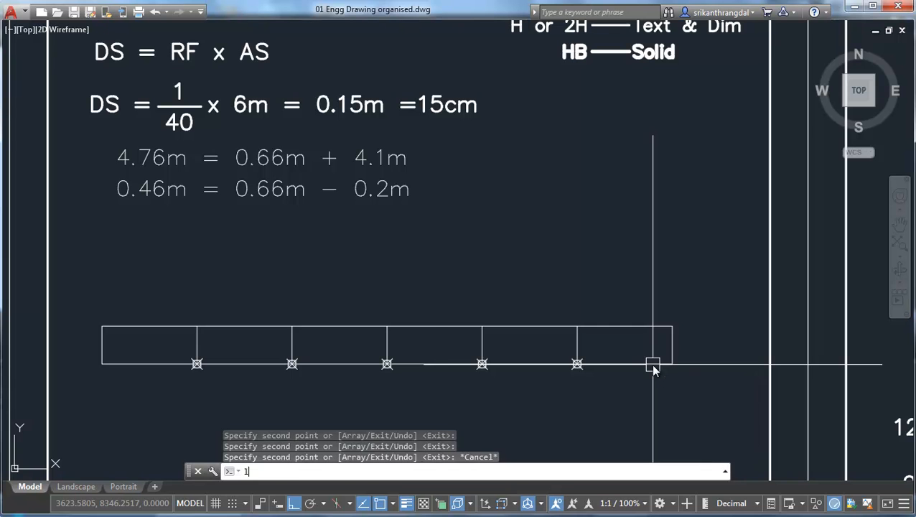
key("Return")
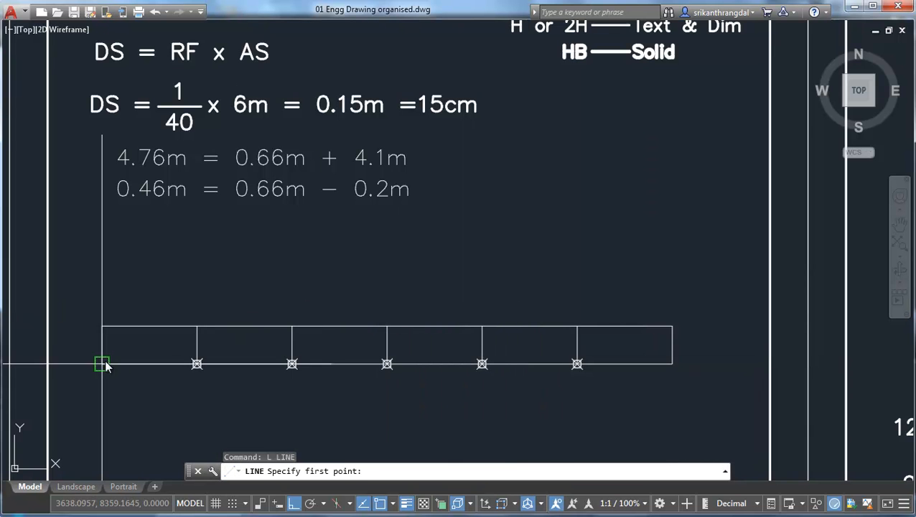
left_click(104, 347)
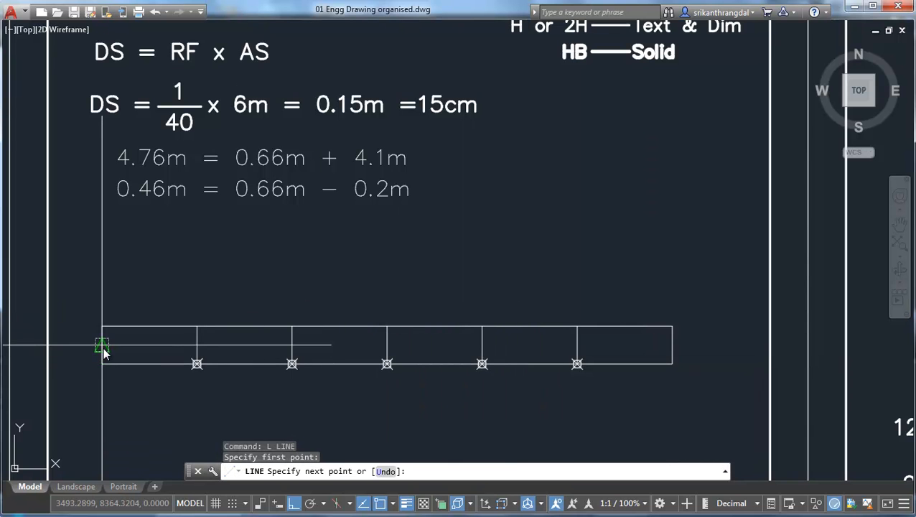
left_click(197, 347)
key("Escape")
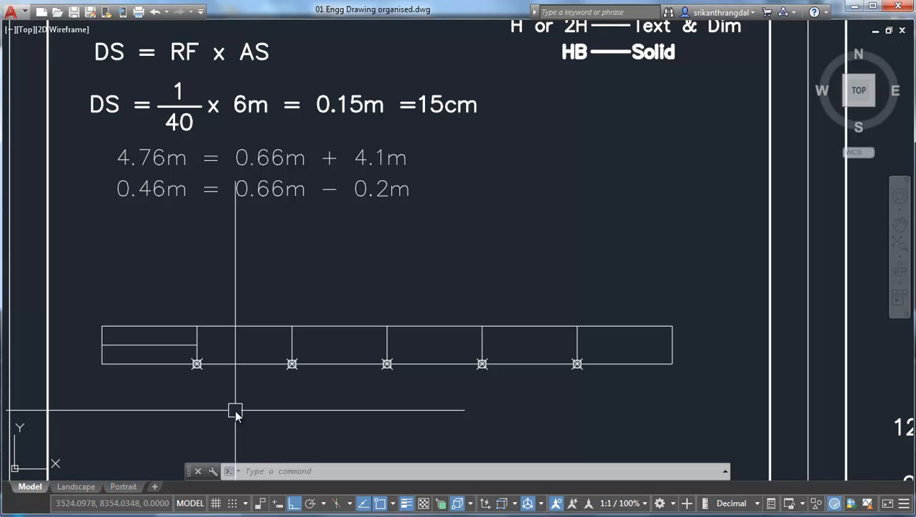
- Try to divide the full-length base line into 10 segments, and undo the division
type("div")
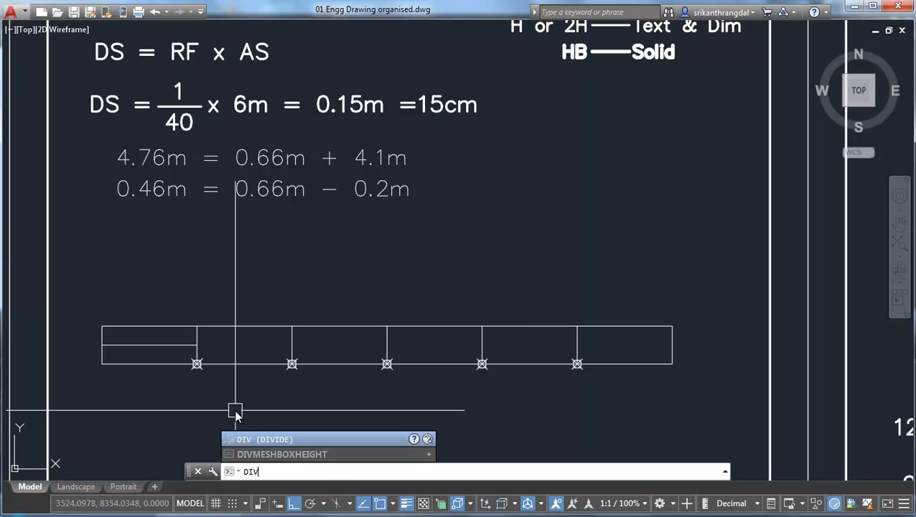
key("Return")
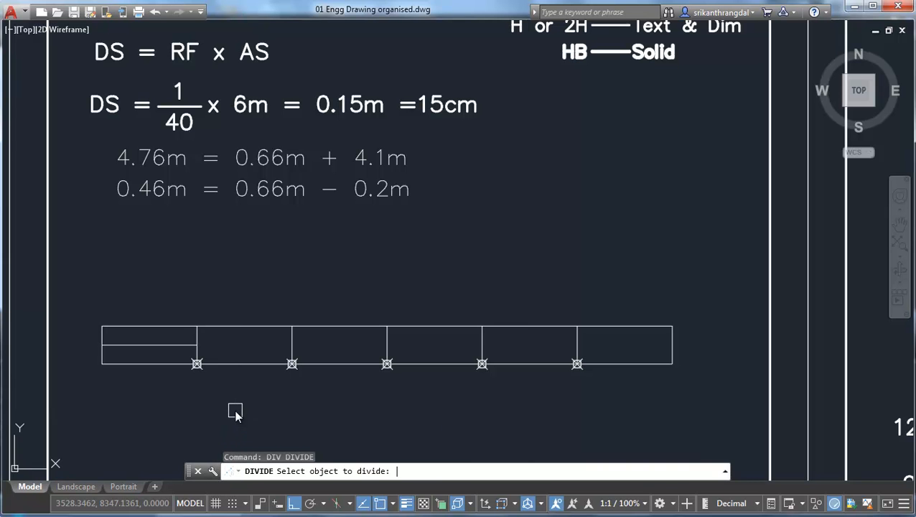
left_click(153, 365)
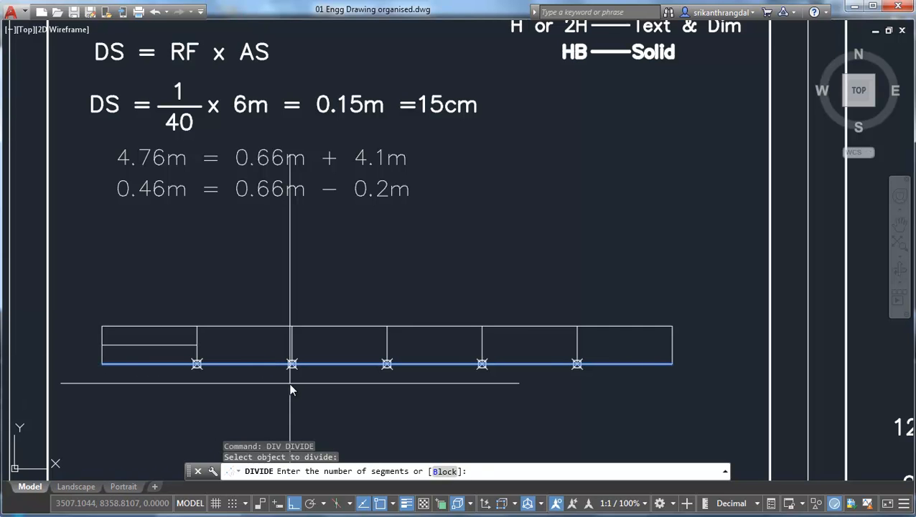
type("10")
key("Return")
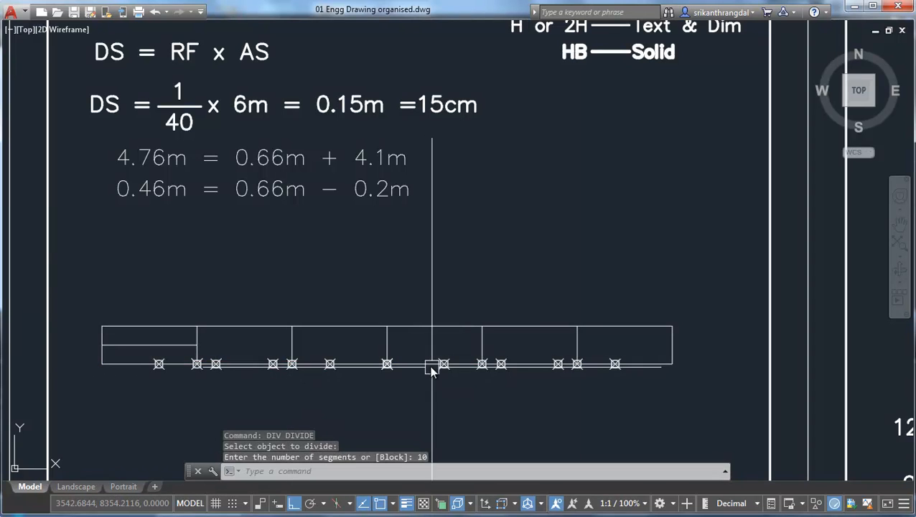
key("Escape")
type("u")
key("Return")
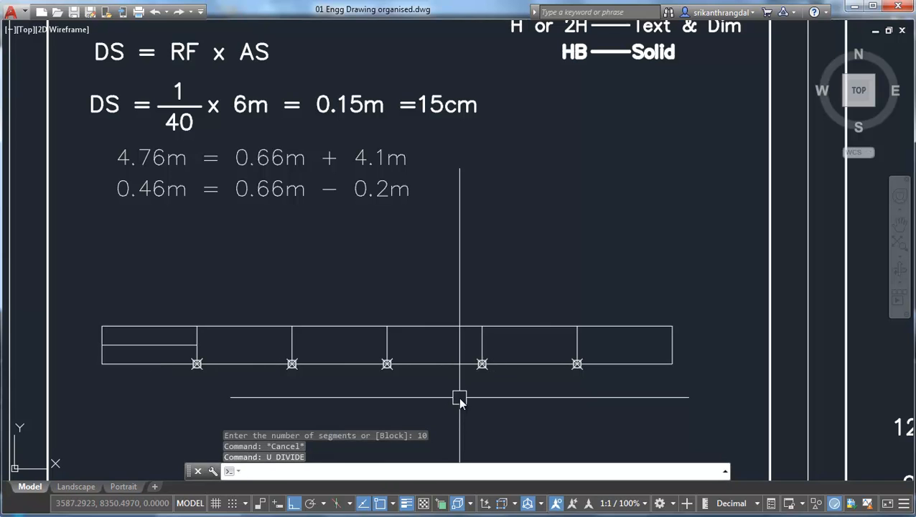
- Divide the short horizontal middle line in the first division into 10 segments
type("div")
key("Return")
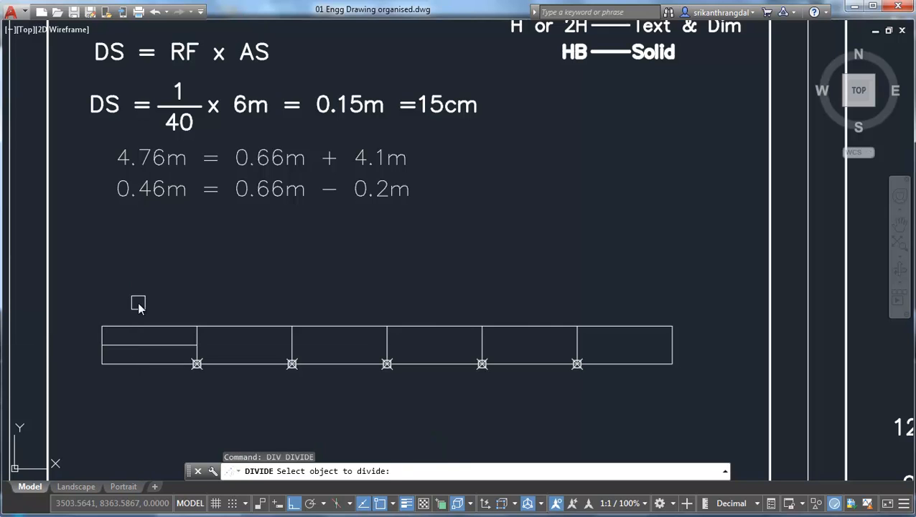
left_click(162, 351)
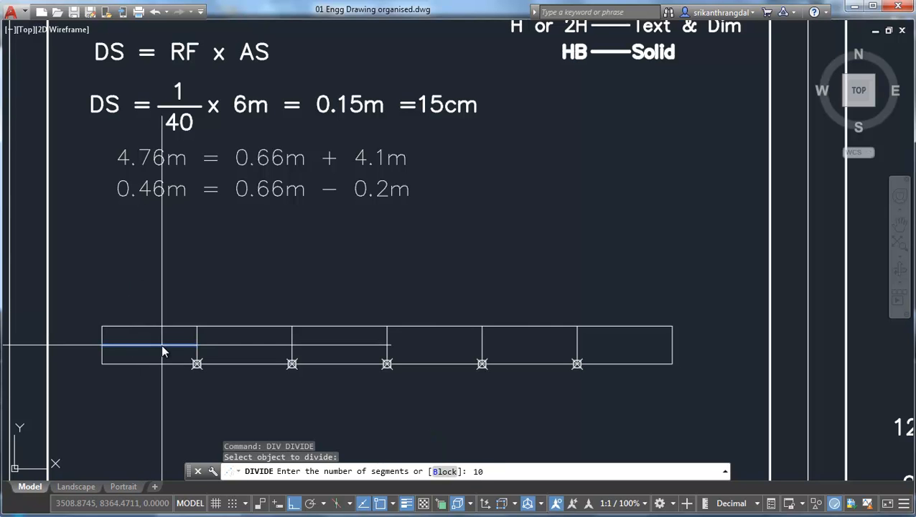
key("Return")
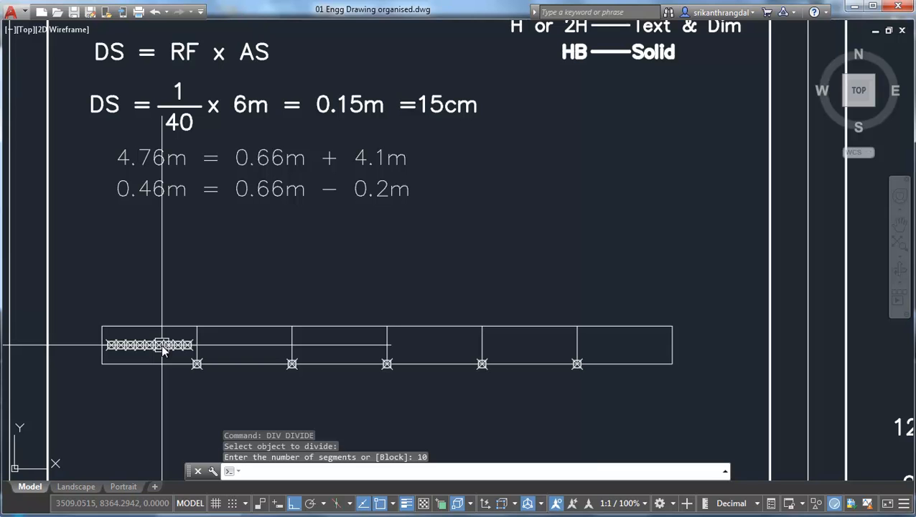
- Draw a vertical line from the first point on the short middle line up to the scale's upper edge
type("z")
key("Return")
left_click(100, 325)
left_click(228, 393)
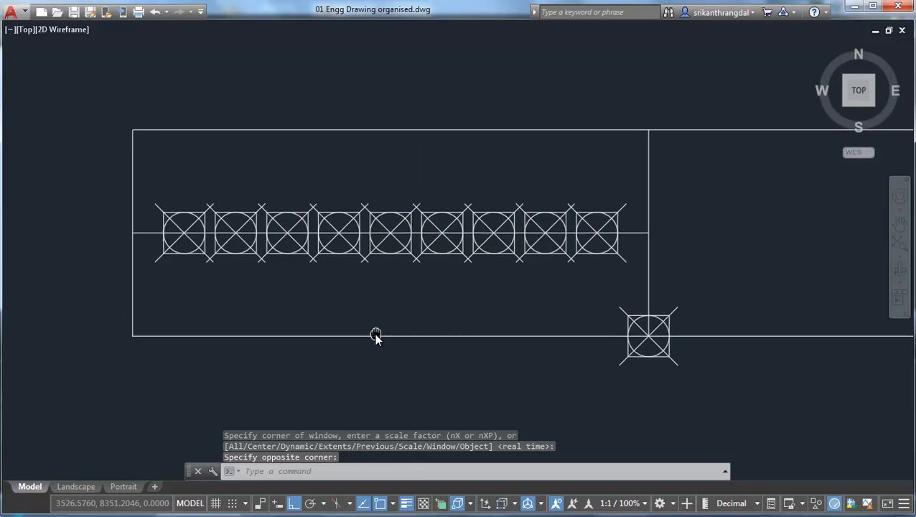
middle_click_drag(239, 287, 209, 302)
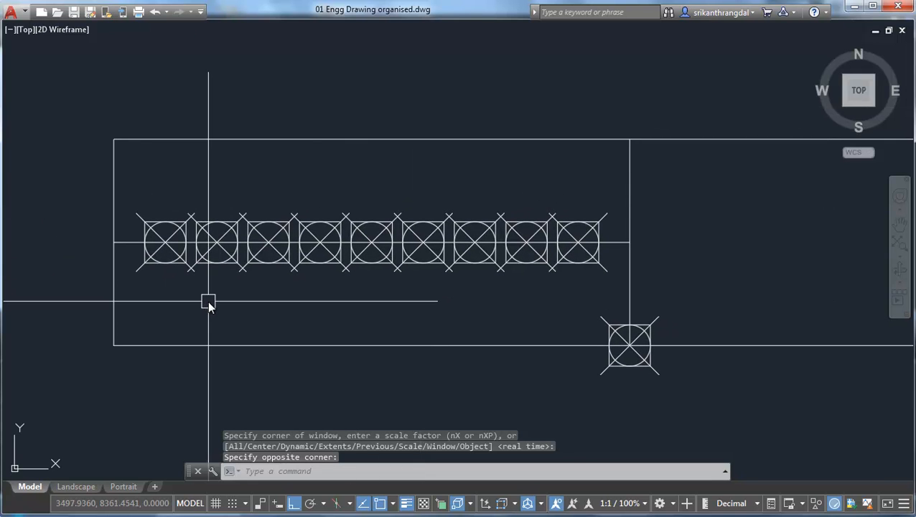
type("L")
key("Return")
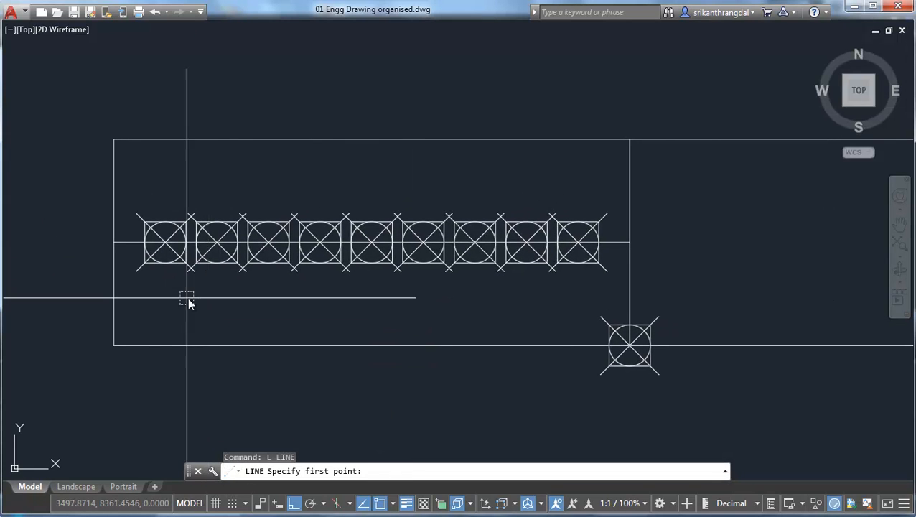
left_click(166, 248)
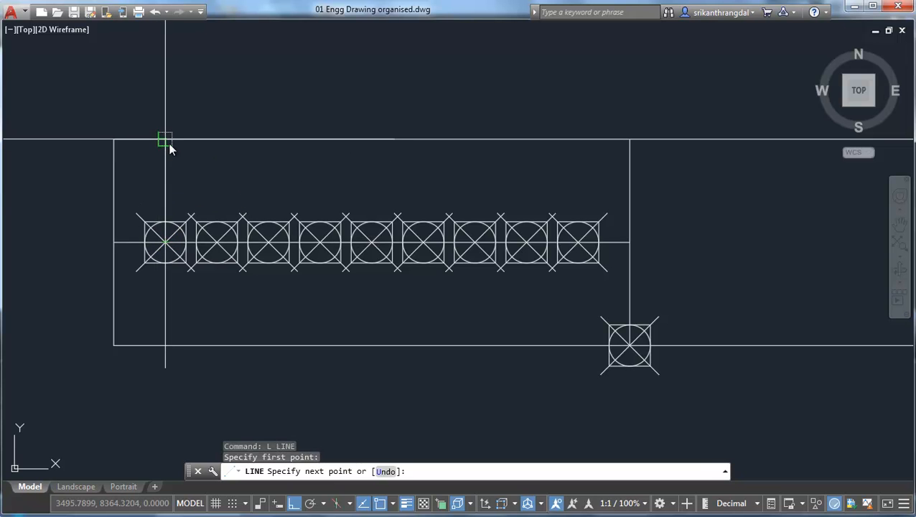
key("Return")
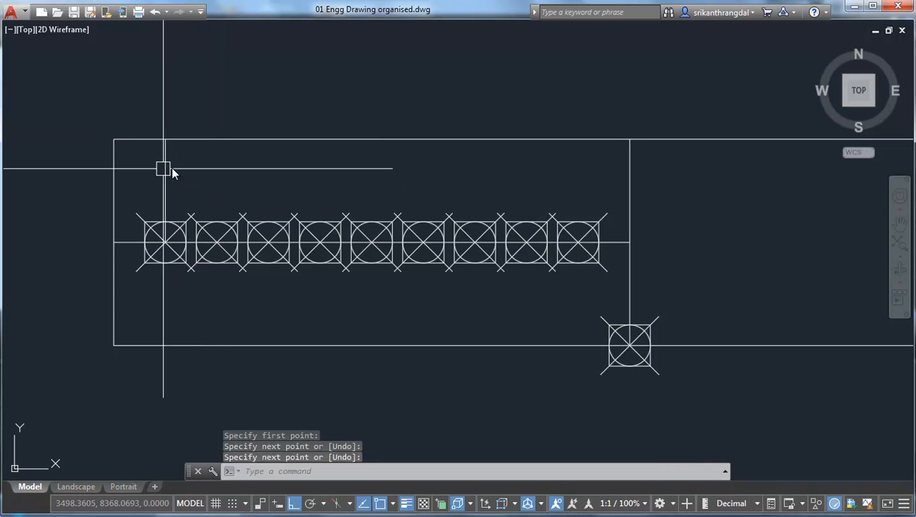
- Start another line and switch object snap off and back on to compare how the cursor finds points
mouse_move(169, 155)
key("Return")
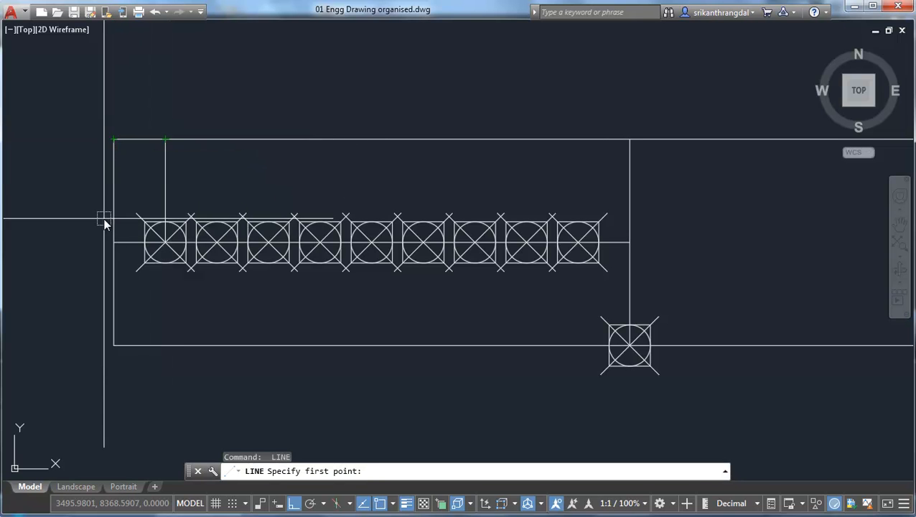
left_click(380, 503)
left_click(387, 506)
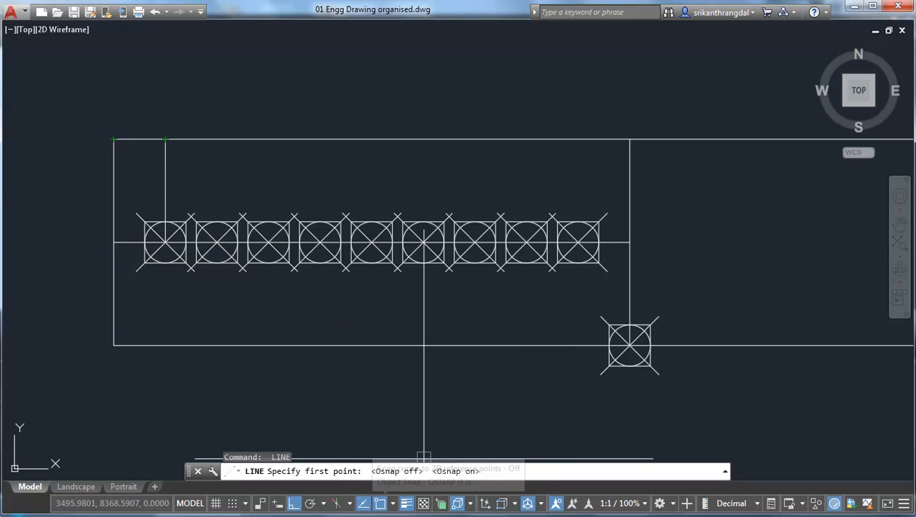
left_click(385, 505)
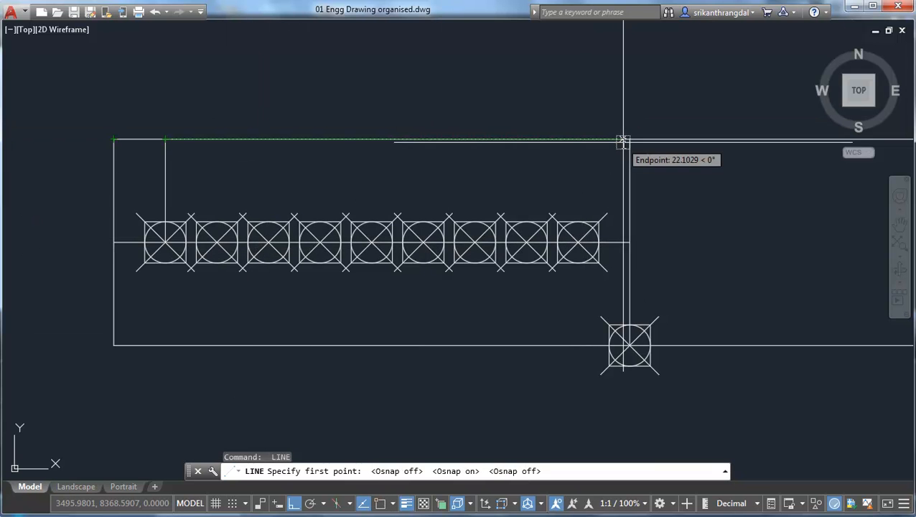
left_click(379, 504)
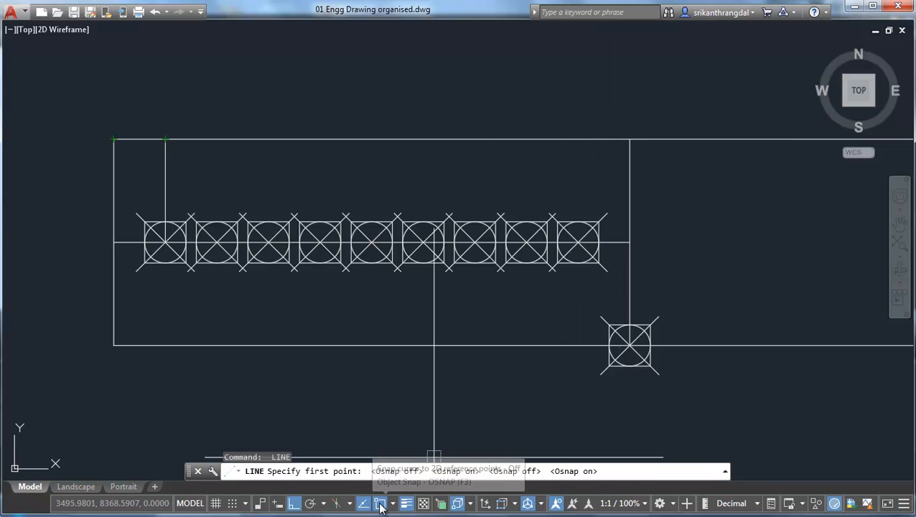
- Draw a vertical line from the second point up to the upper edge and copy it to the seven remaining points
left_click(220, 242)
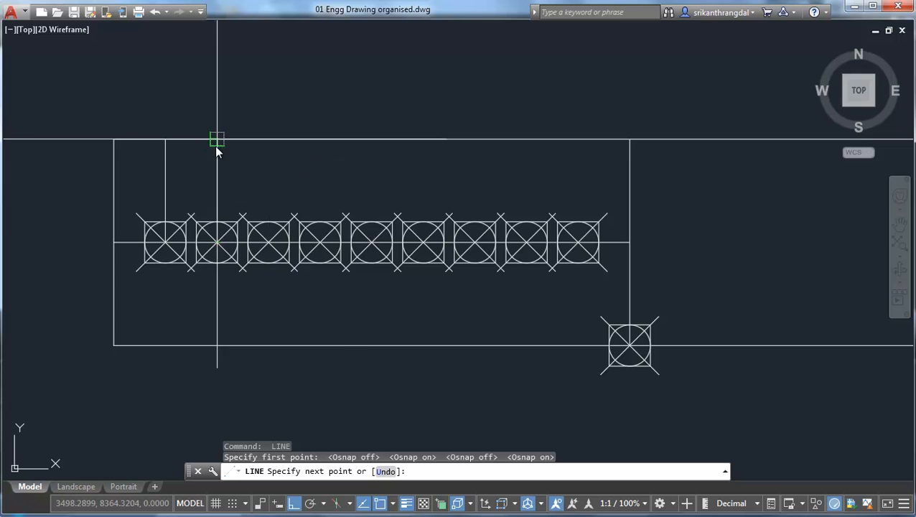
key("Escape")
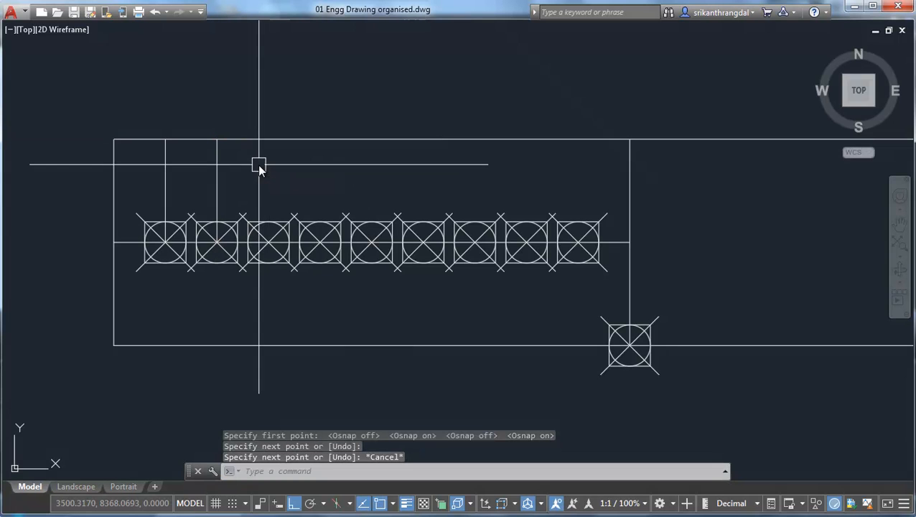
left_click(221, 169)
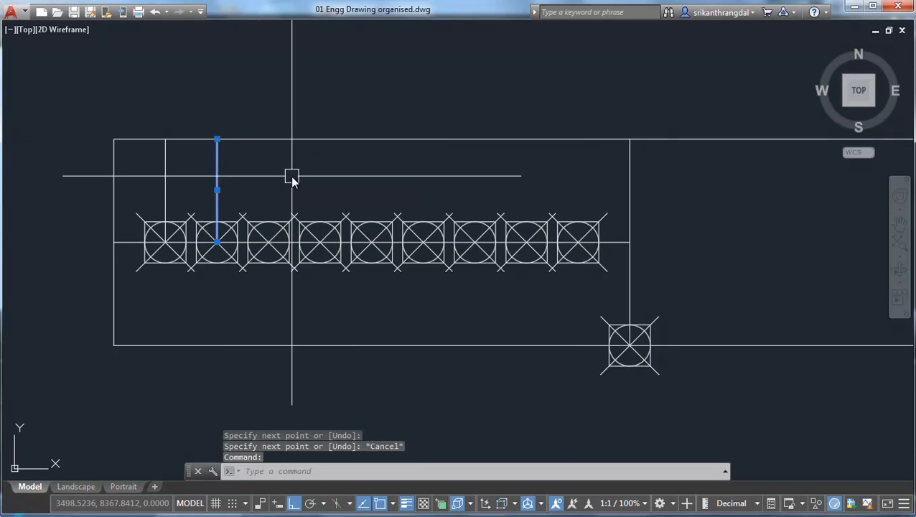
type("co")
key("Return")
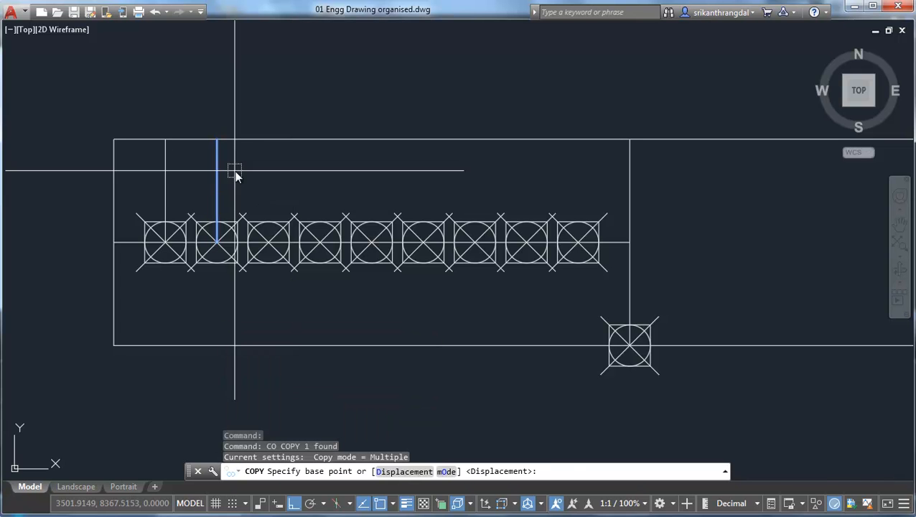
left_click(217, 242)
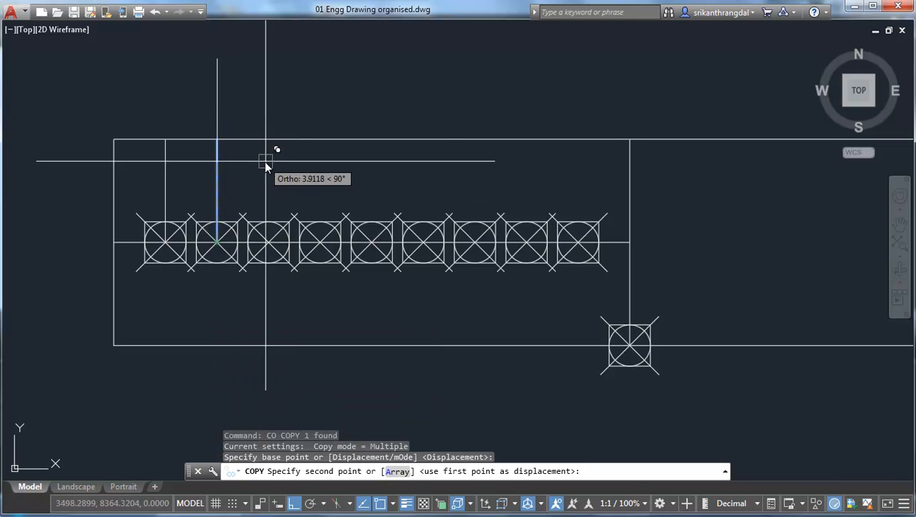
left_click(269, 242)
left_click(321, 244)
left_click(371, 244)
left_click(422, 244)
left_click(474, 244)
left_click(526, 244)
left_click(577, 244)
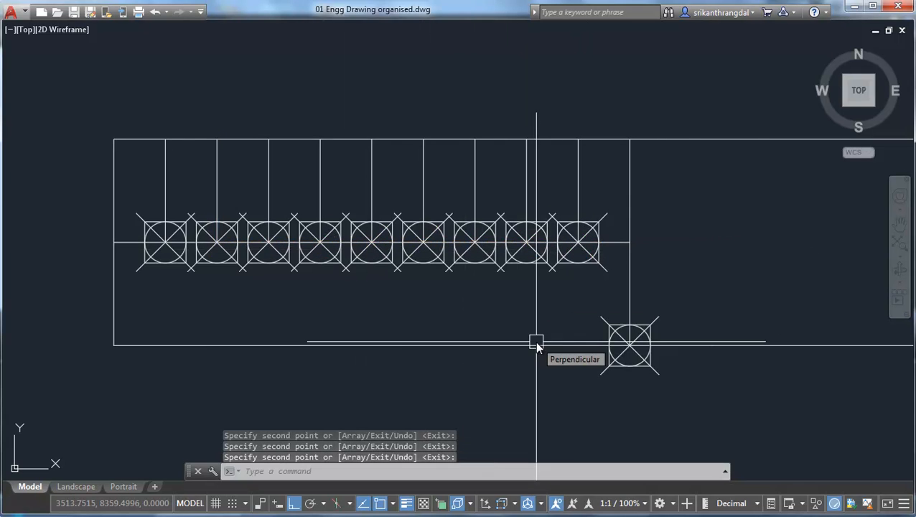
key("Escape")
- Delete the nine point markers on the short middle line of the first division
left_click(573, 280)
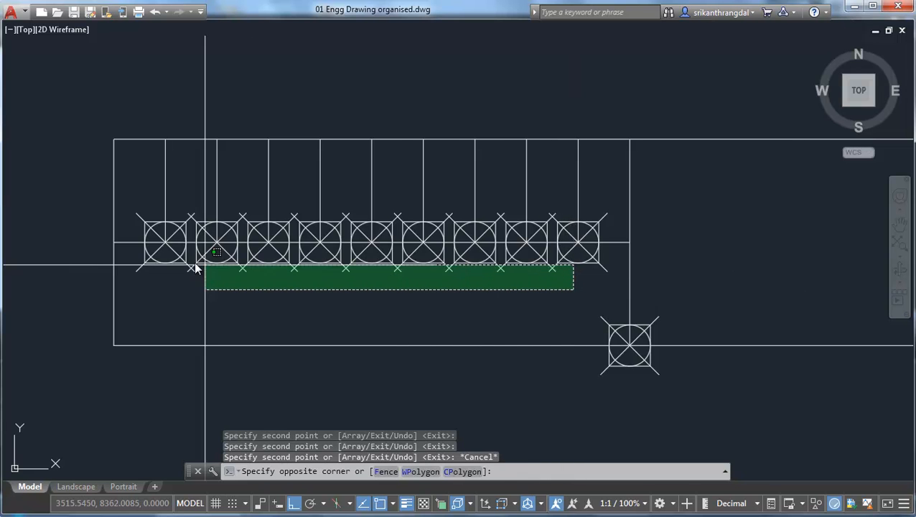
left_click(154, 254)
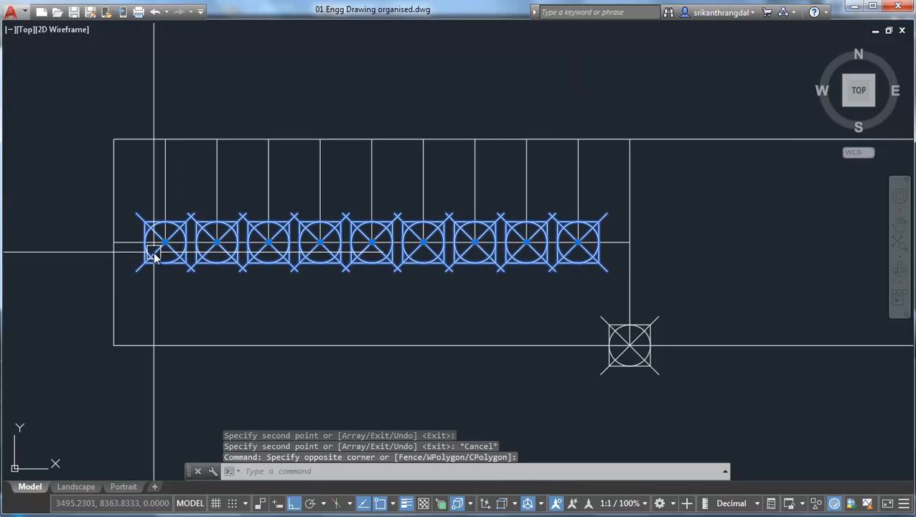
key("Delete")
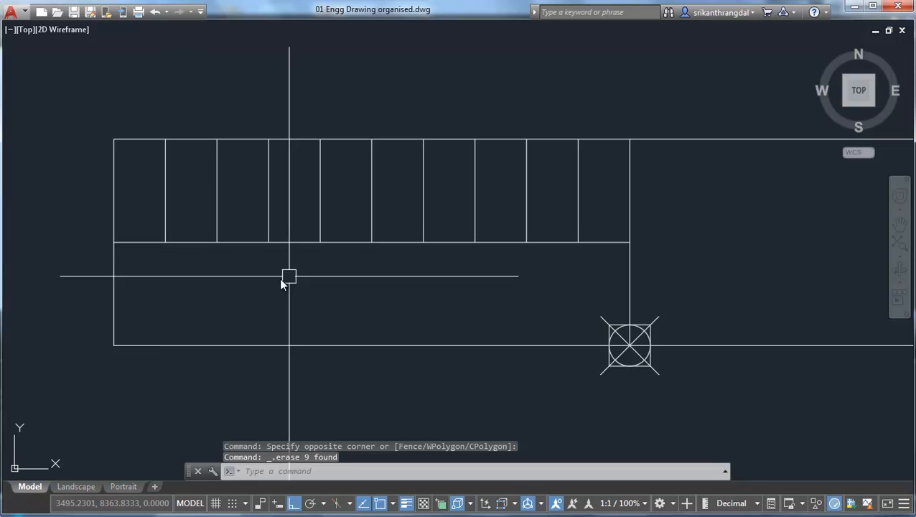
- Stretch the lower end of the fifth subdivision line to about 2.4 mm below the short middle line
left_click(371, 200)
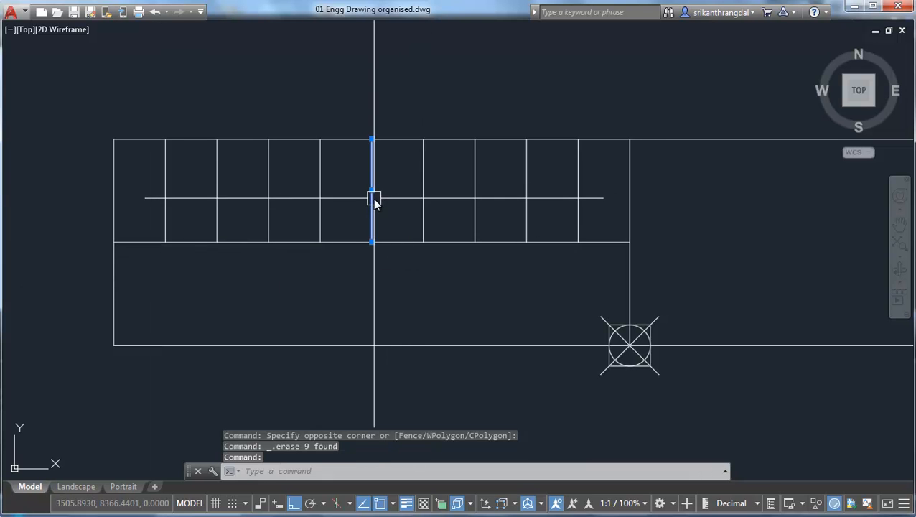
left_click(372, 242)
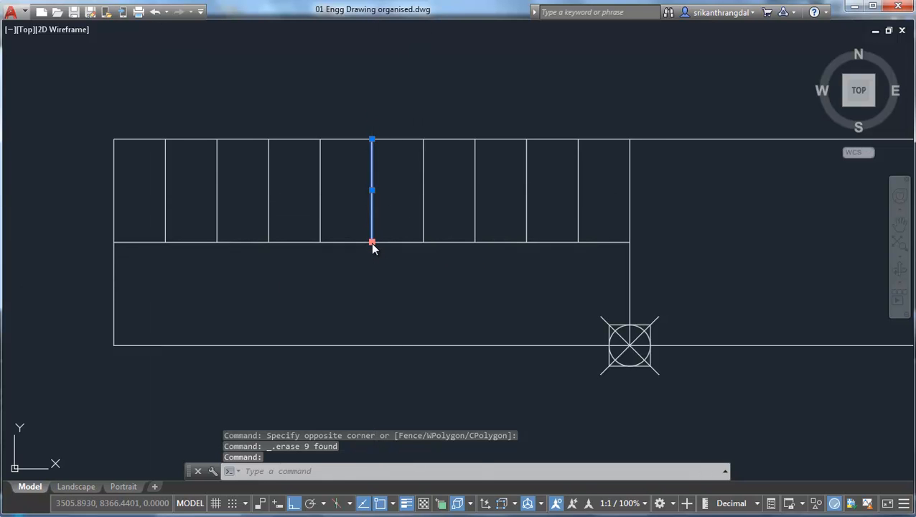
left_click(372, 292)
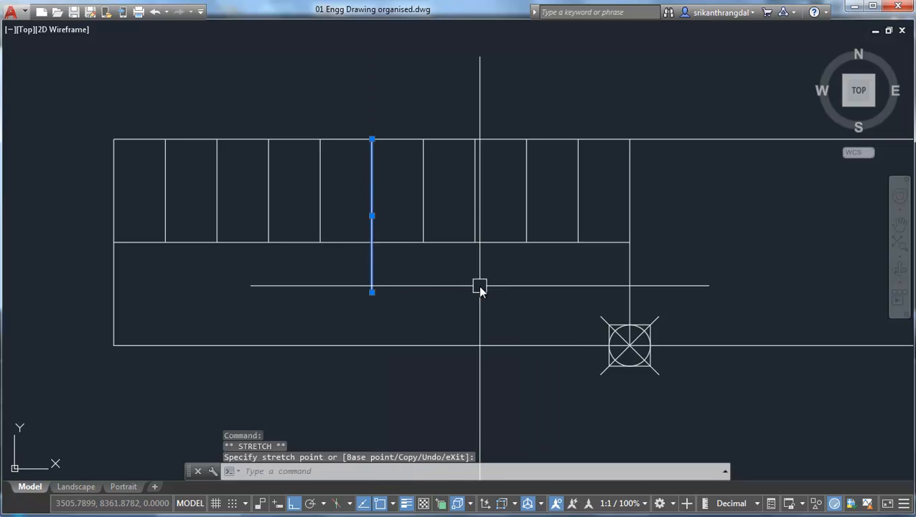
key("Escape")
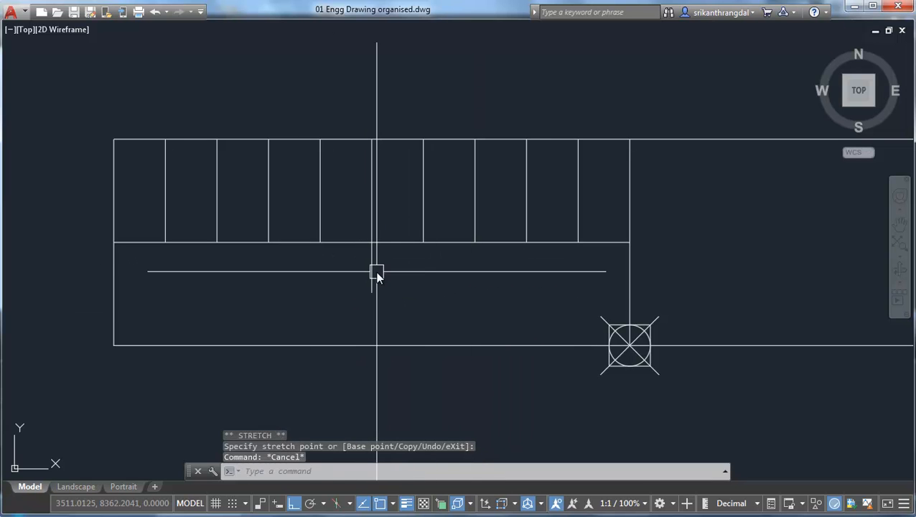
left_click(373, 272)
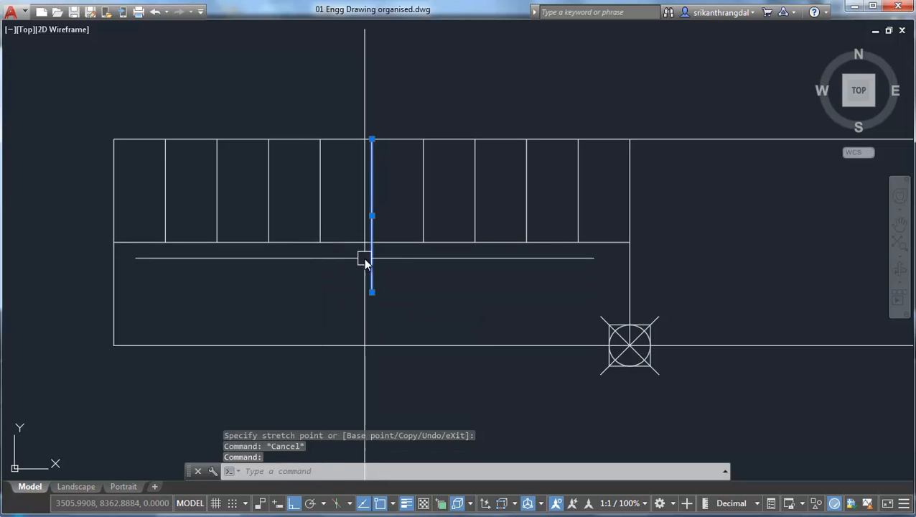
key("Escape")
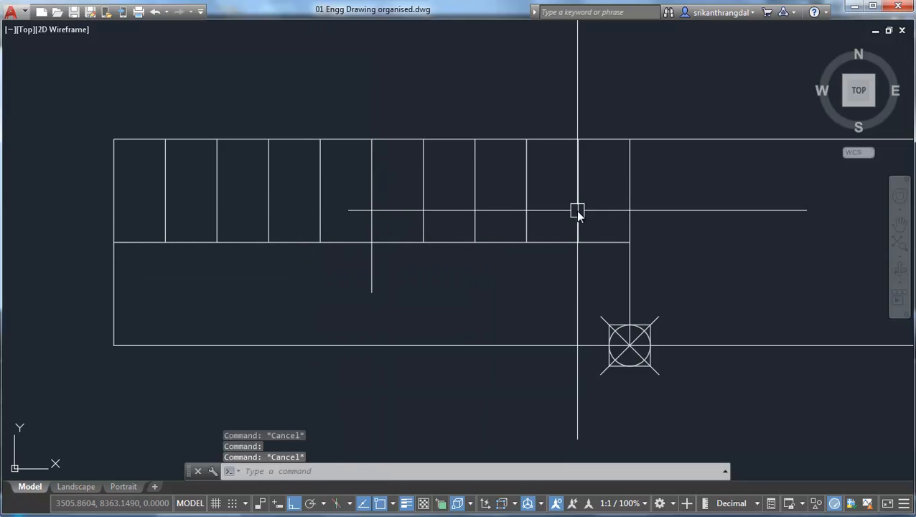
left_click(578, 209)
left_click(524, 206)
left_click(474, 202)
left_click(410, 199)
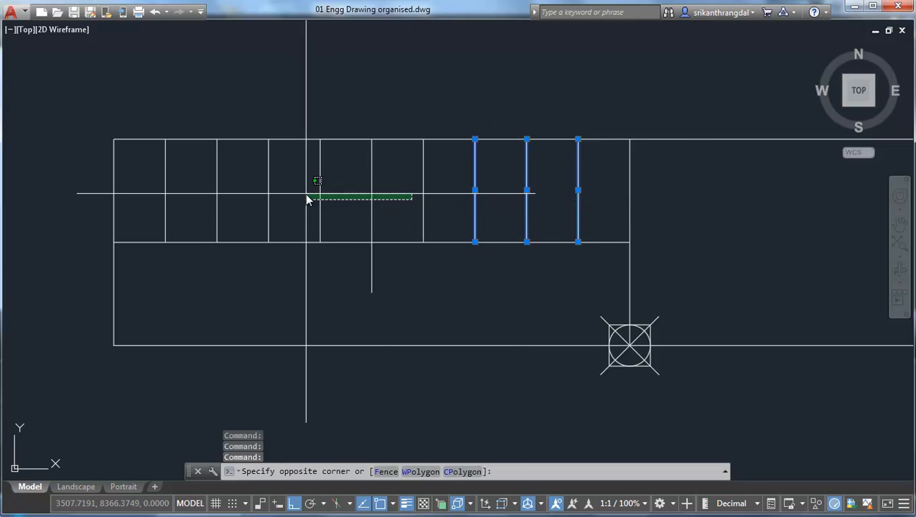
key("Escape")
left_click(370, 213)
key("Escape")
left_click(365, 218)
key("Escape")
left_click(320, 208)
left_click(267, 208)
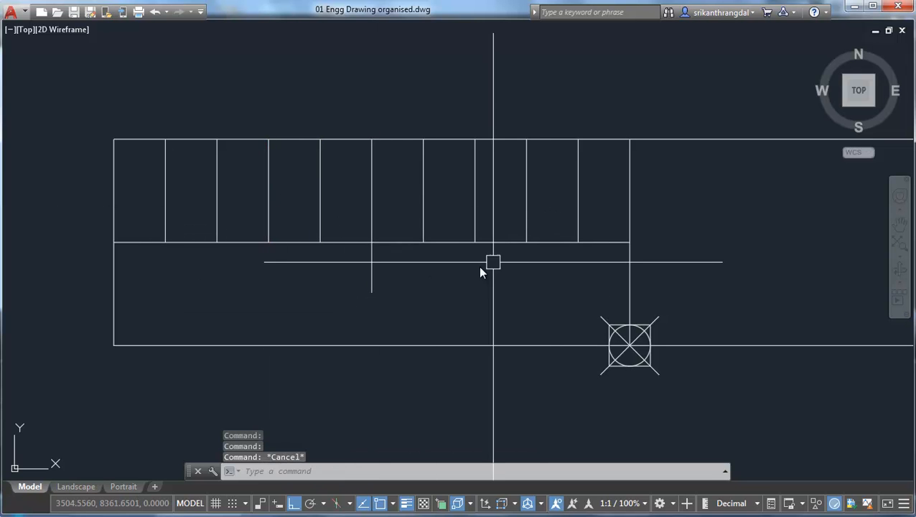
- Copy the nine subdivision lines and the short middle line from the first part's upper-left corner to the other five parts
left_click(602, 270)
left_click(159, 195)
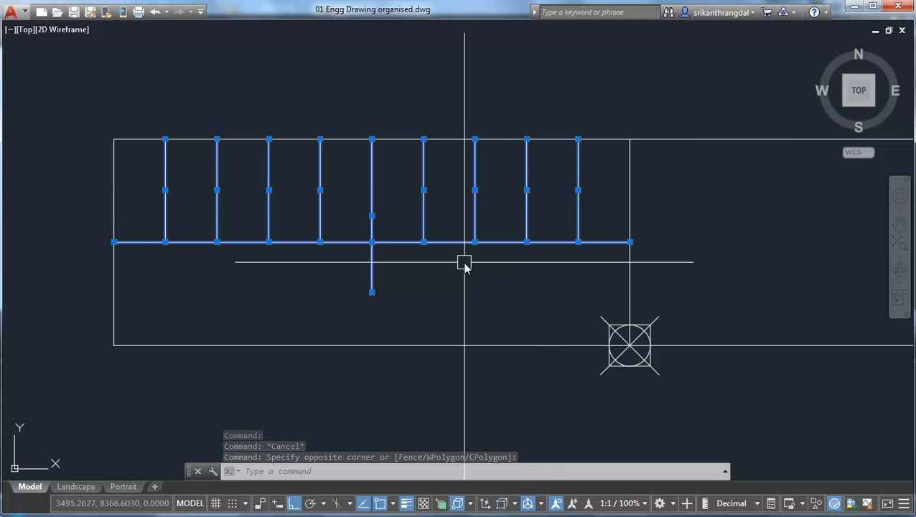
type("c")
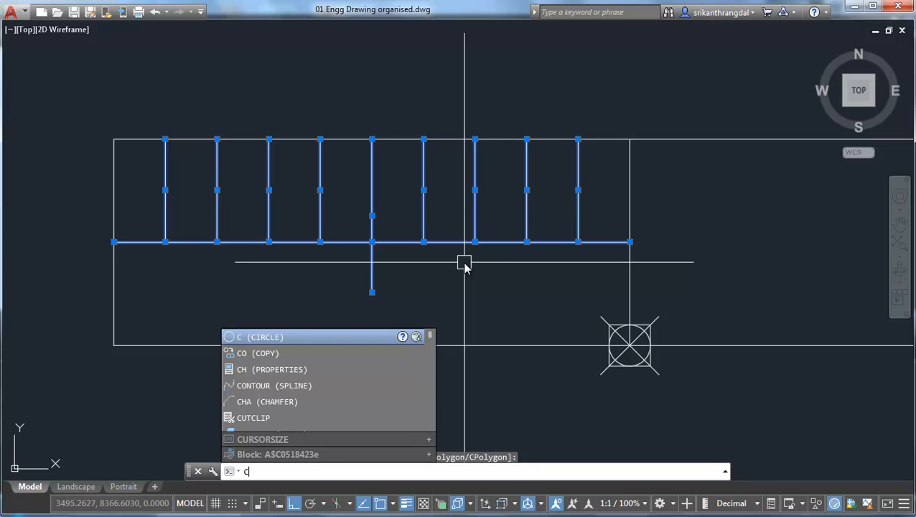
type("o")
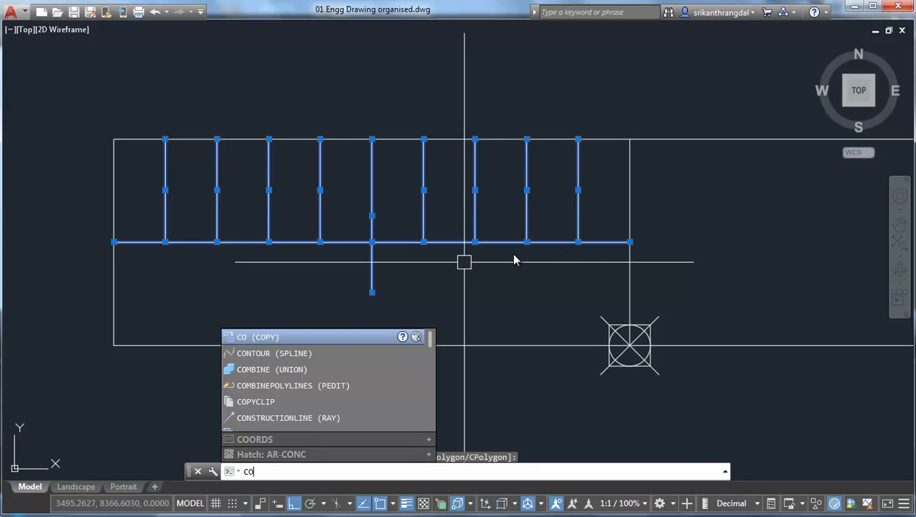
key("Return")
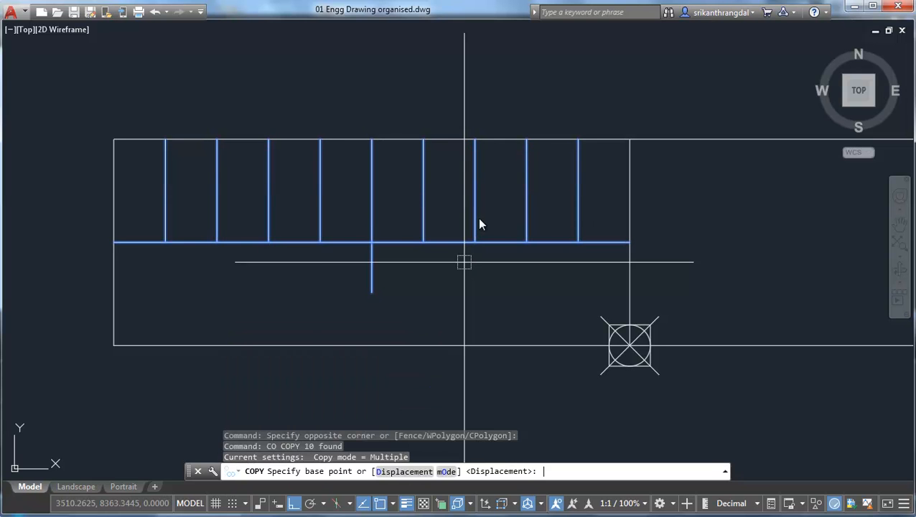
left_click(119, 142)
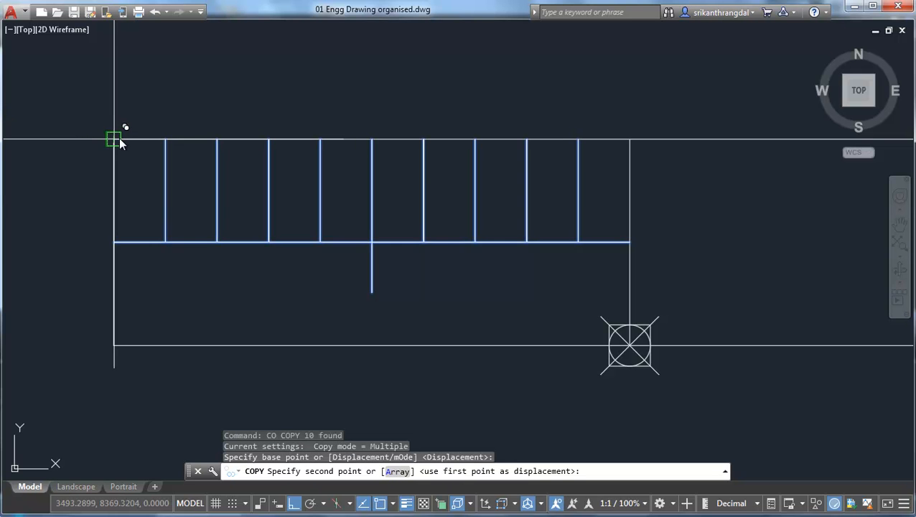
scroll(120, 136, "down", 4)
left_click(319, 136)
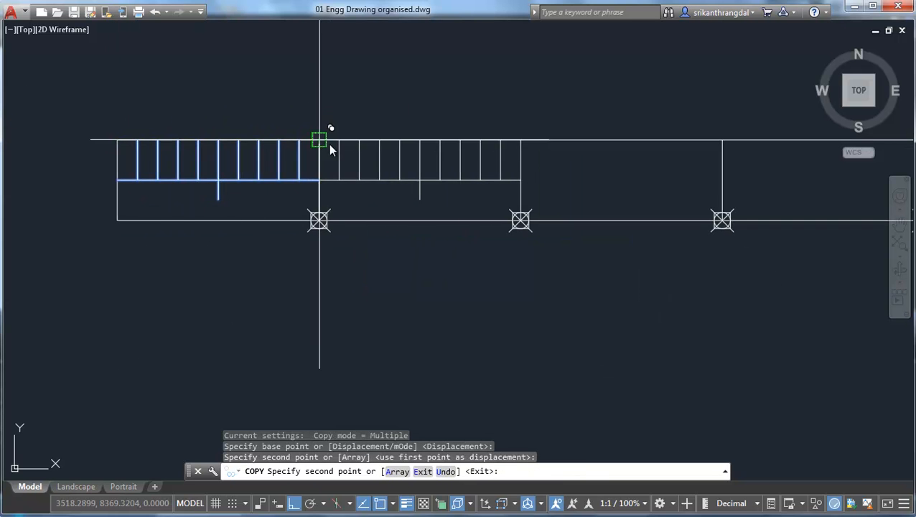
left_click(520, 138)
left_click(722, 142)
mouse_move(750, 163)
middle_mouse_down()
mouse_move(590, 208)
mouse_move(290, 251)
middle_mouse_up()
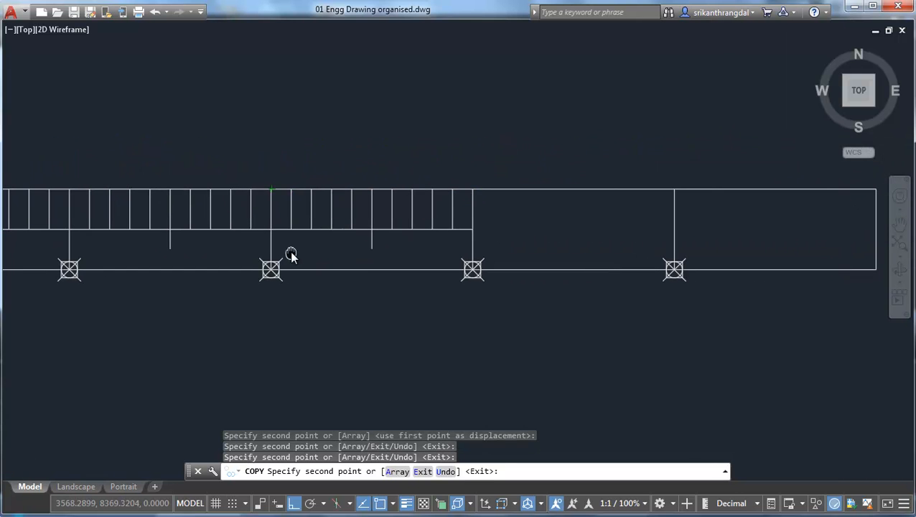
left_click(473, 188)
scroll(670, 190, "down", 4)
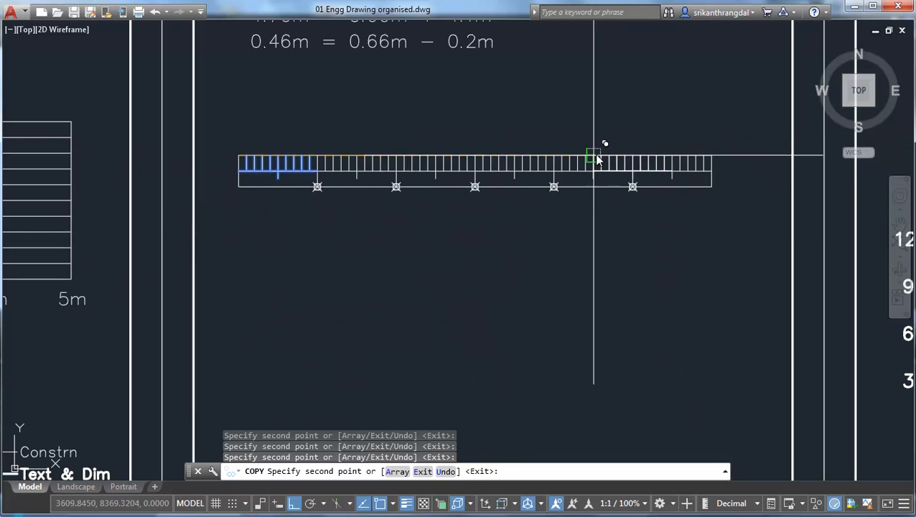
key("Escape")
- Examine the full scale with the subdivisions across all six parts
middle_click_drag(575, 242, 574, 261)
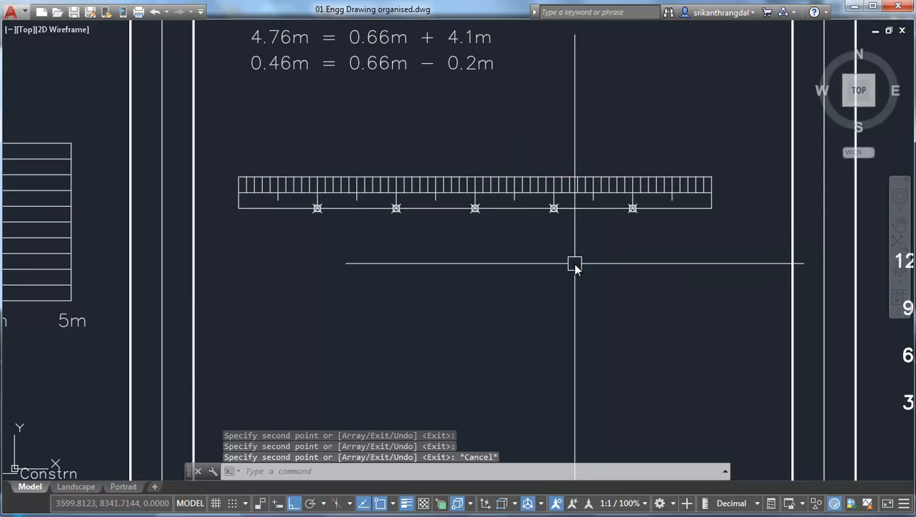
type("z")
key("Return")
left_click(239, 163)
left_click(736, 237)
middle_click_drag(422, 307, 441, 313)
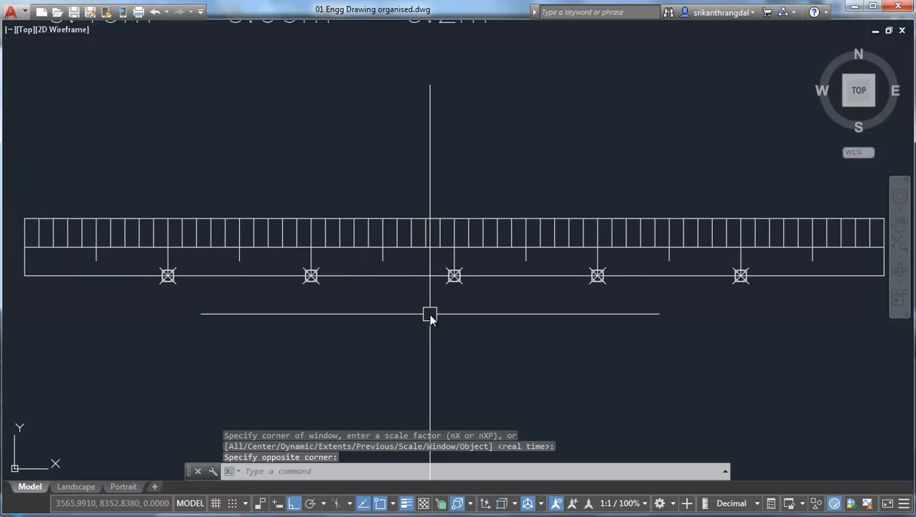
type("z")
key("Return")
key("Return")
left_click_drag(413, 302, 414, 321)
key("Escape")
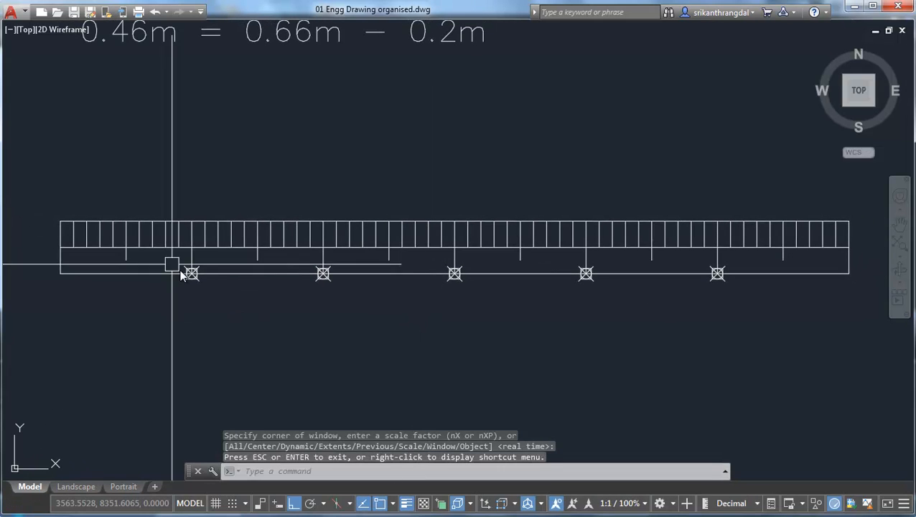
middle_click_drag(269, 287, 284, 313)
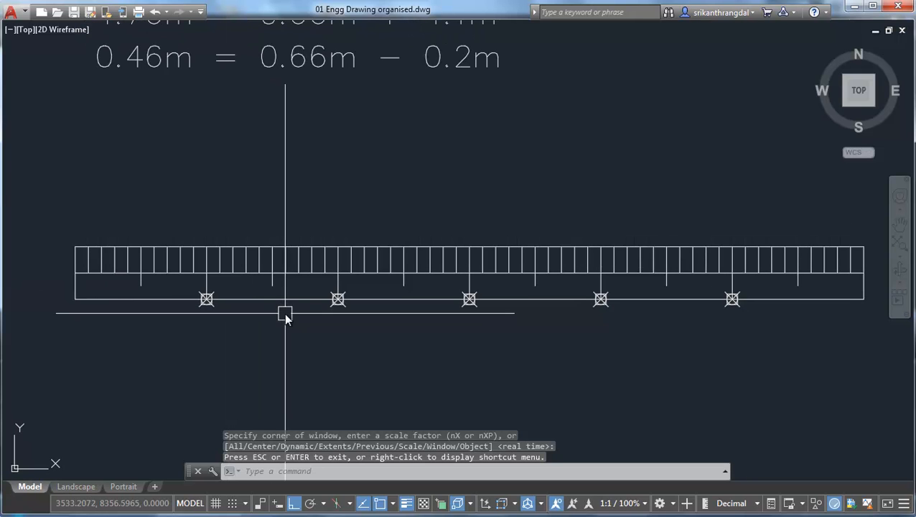
- Offset the scale's left edge outward to the left by the width of one subdivision, picked between the first two lines
type("z")
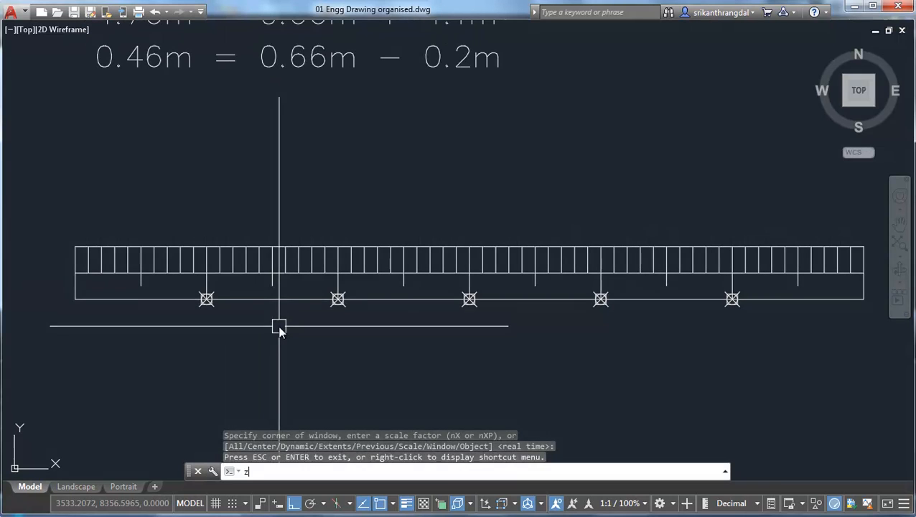
key("Return")
left_click(13, 183)
left_click(221, 320)
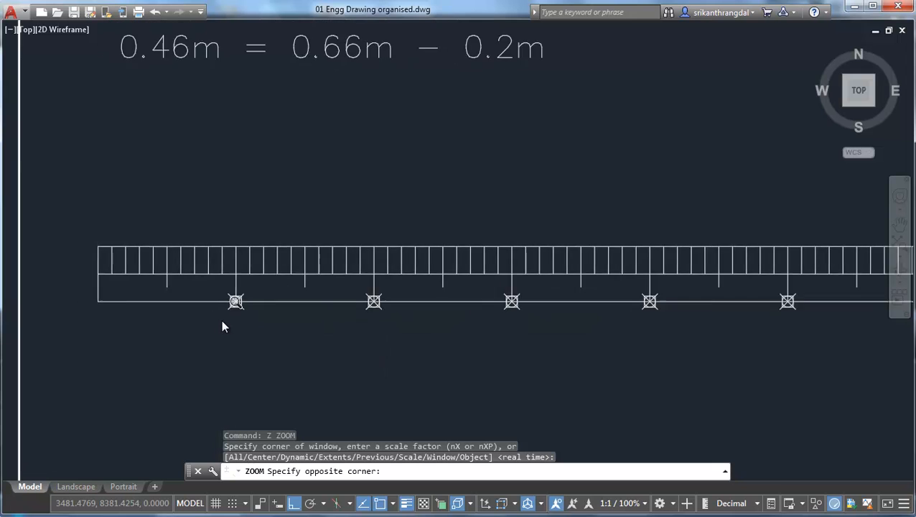
middle_click_drag(701, 306, 669, 291)
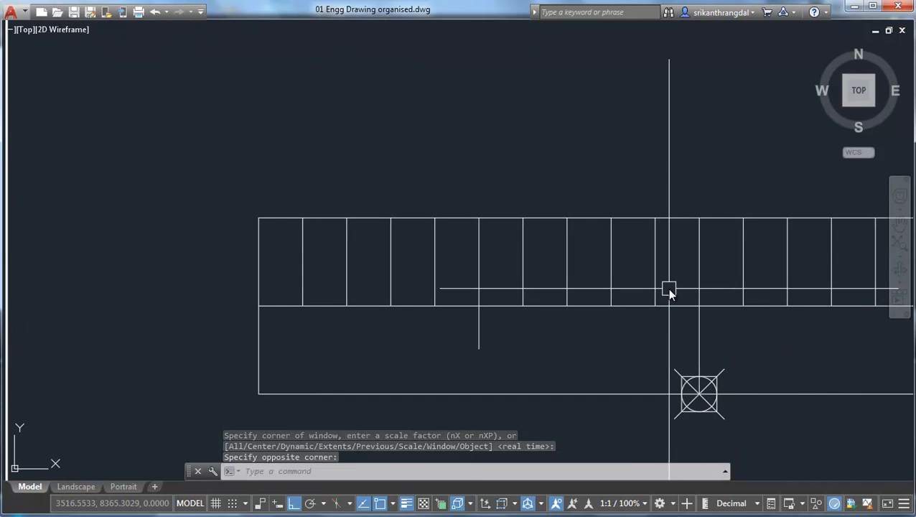
type("o")
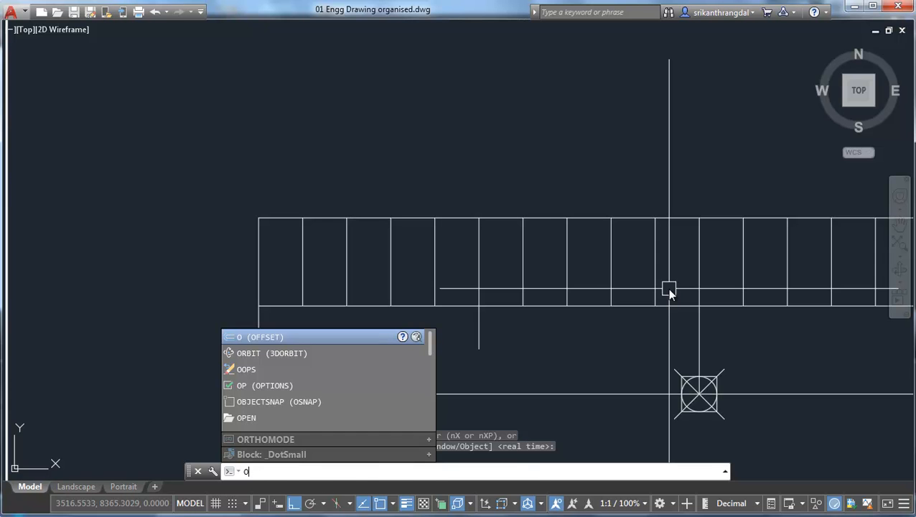
key("Return")
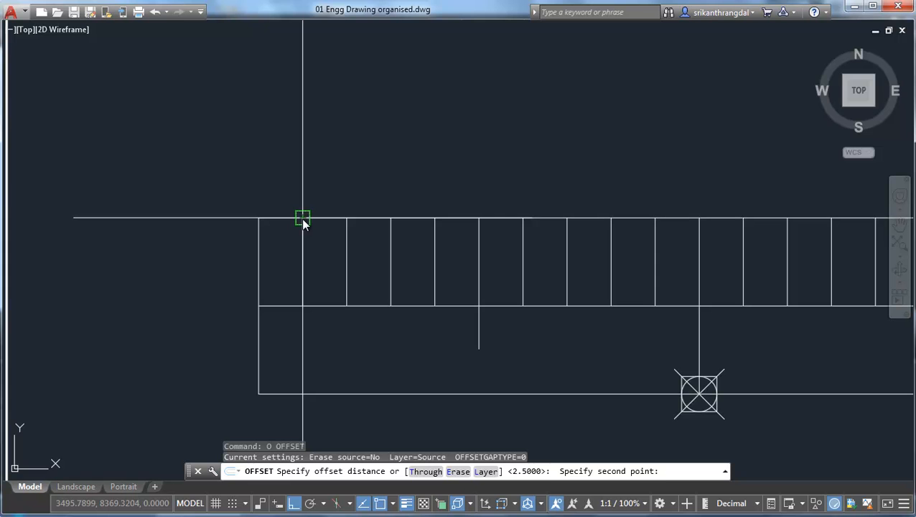
left_click(259, 217)
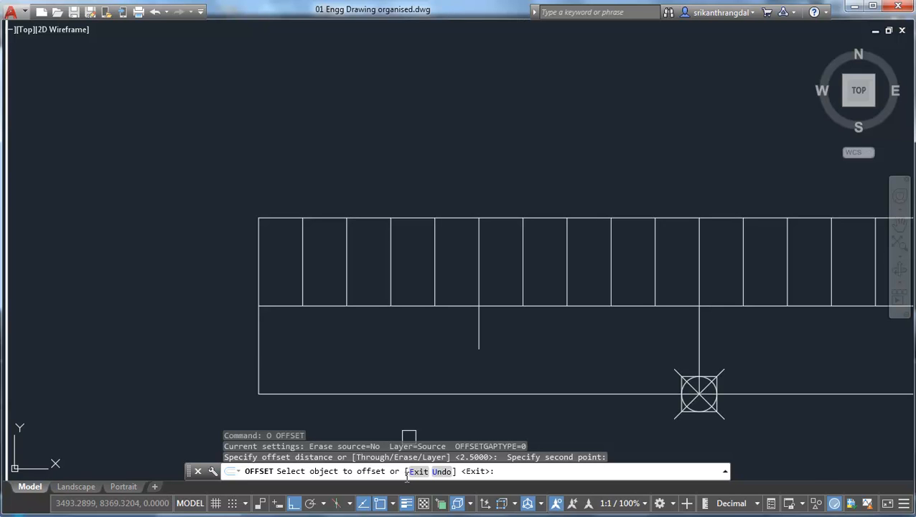
left_click(259, 262)
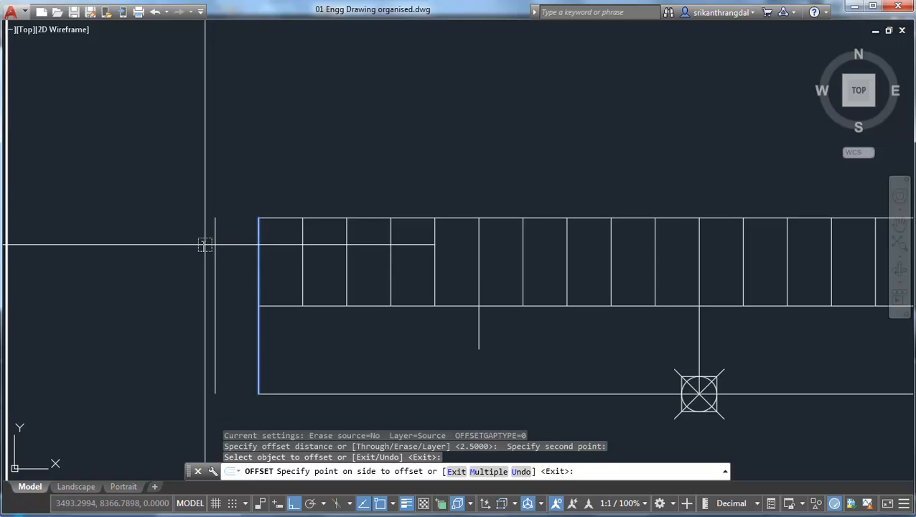
left_click(166, 259)
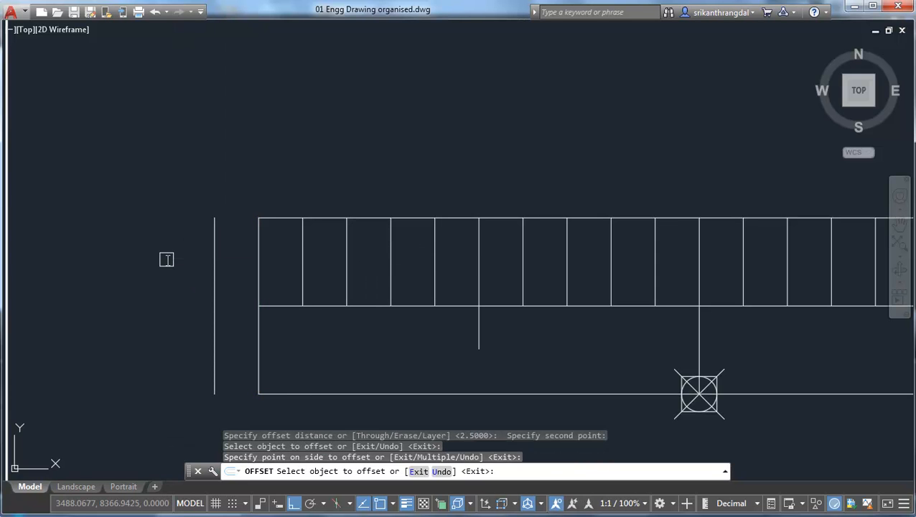
key("Escape")
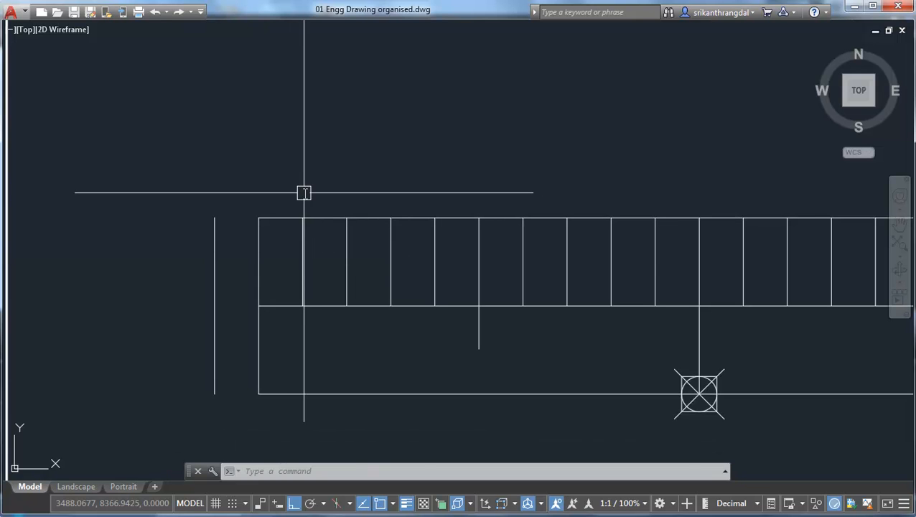
middle_click_drag(373, 248, 277, 287)
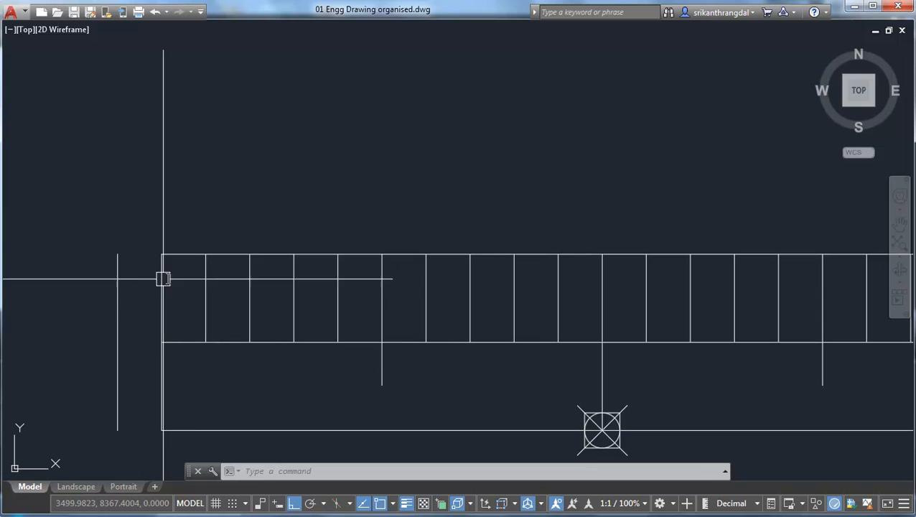
left_click(205, 296)
left_click(162, 296)
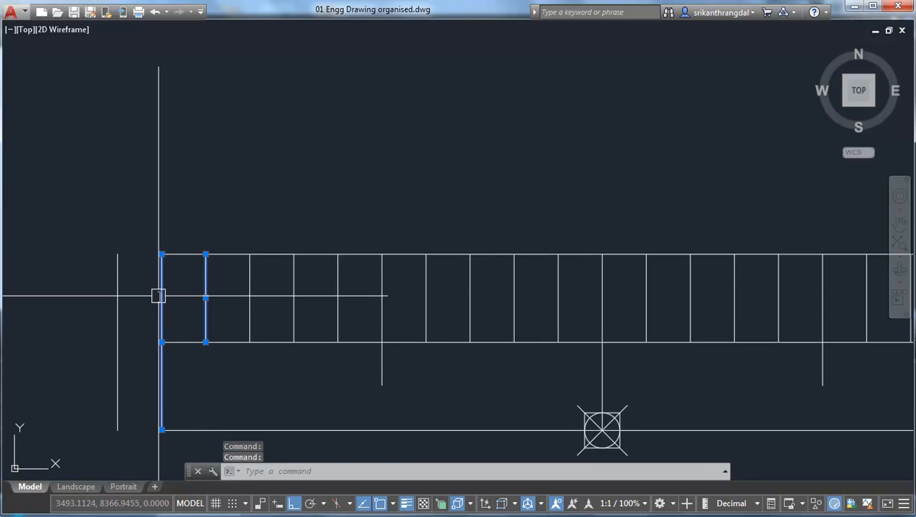
left_click(118, 301)
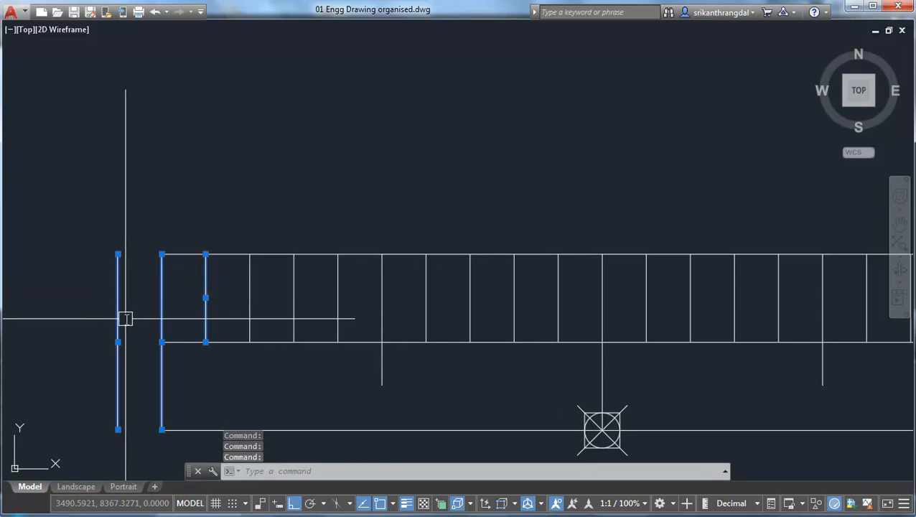
key("Escape")
key("Escape")
- Draw a line from the scale's upper-left corner to the offset line's top end, continuing 8 mm straight up
type("L")
key("Return")
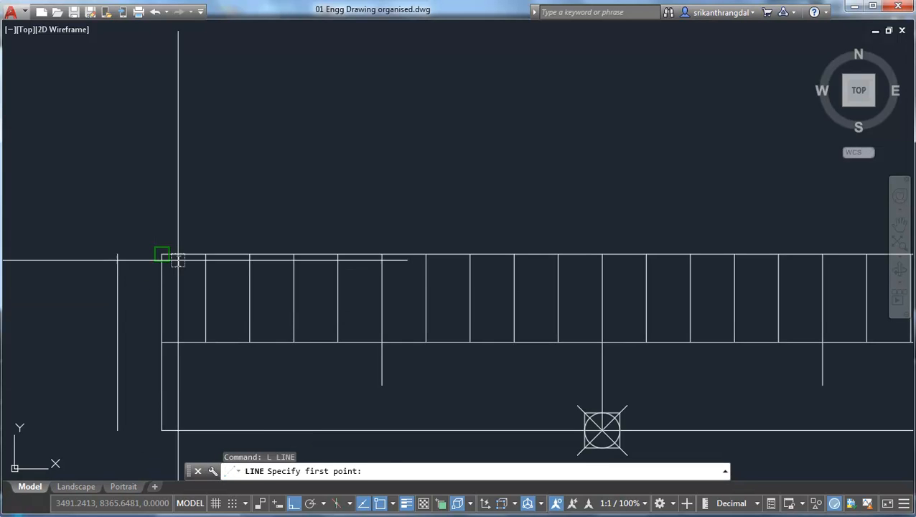
left_click(161, 255)
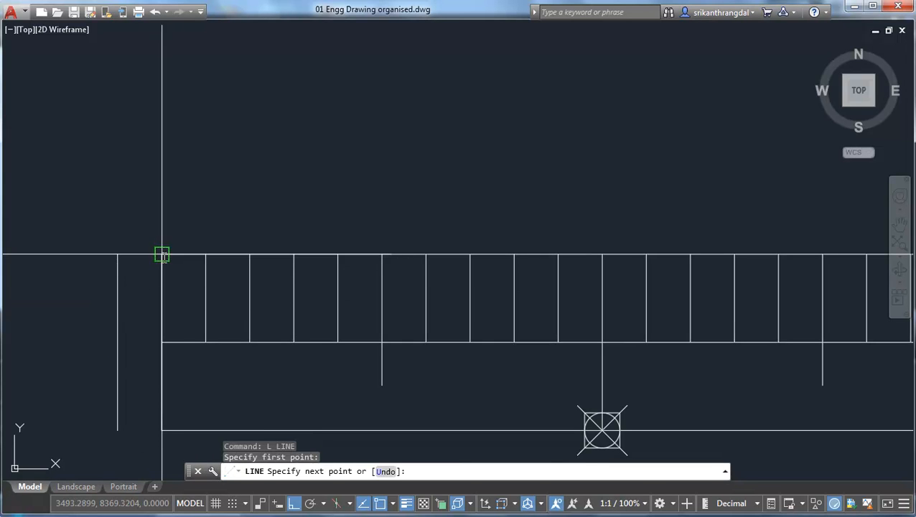
left_click(118, 254)
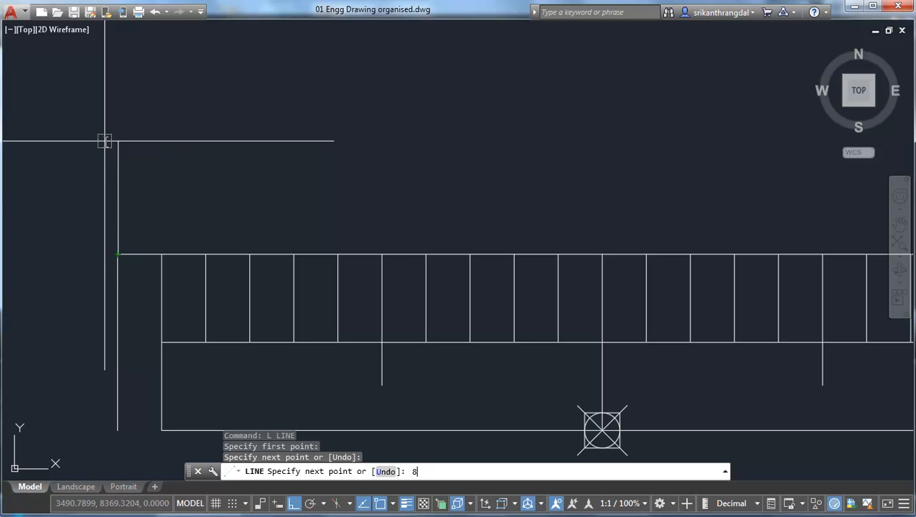
key("Return")
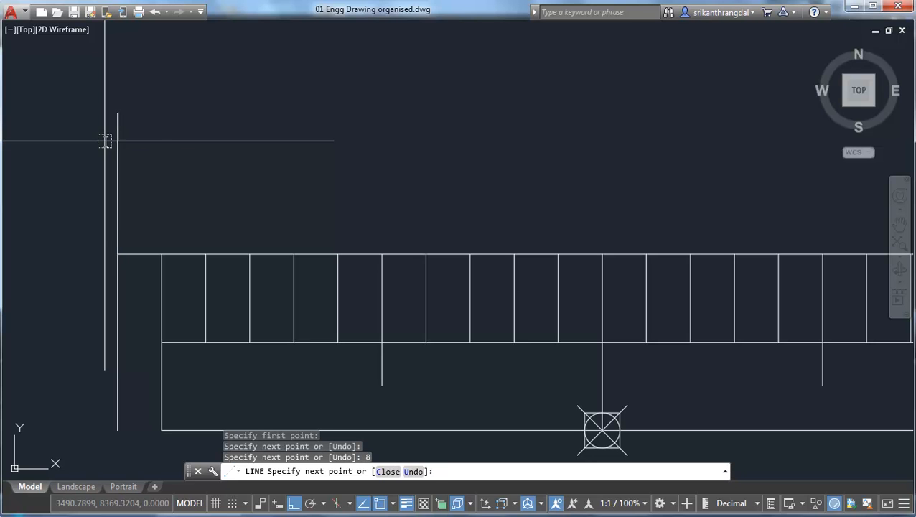
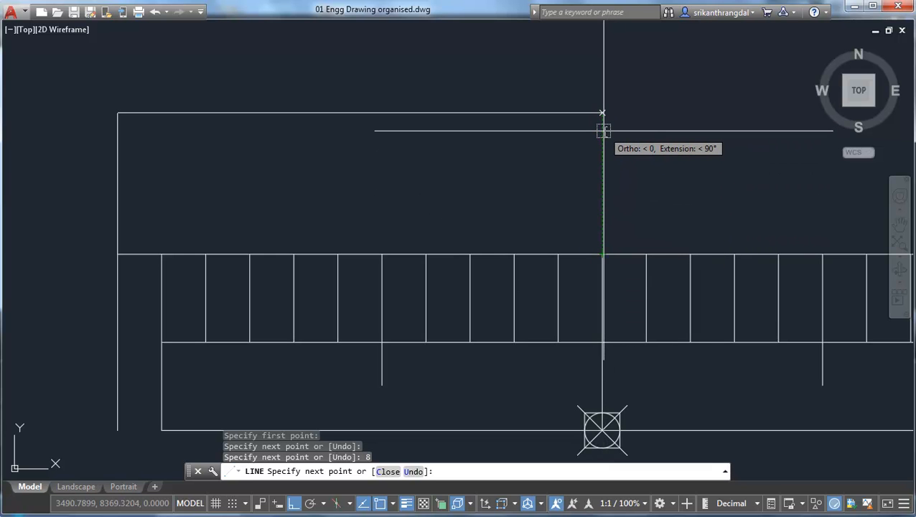
left_click(603, 131)
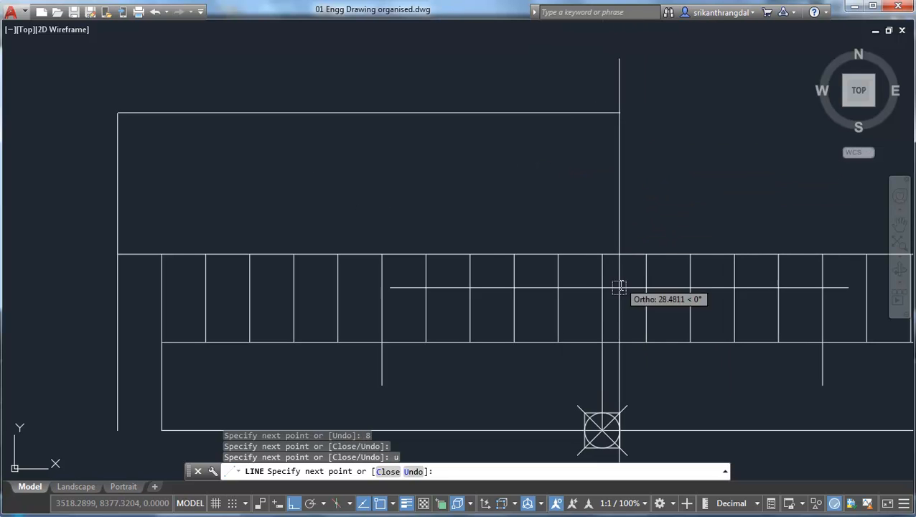
type("u")
key("Return")
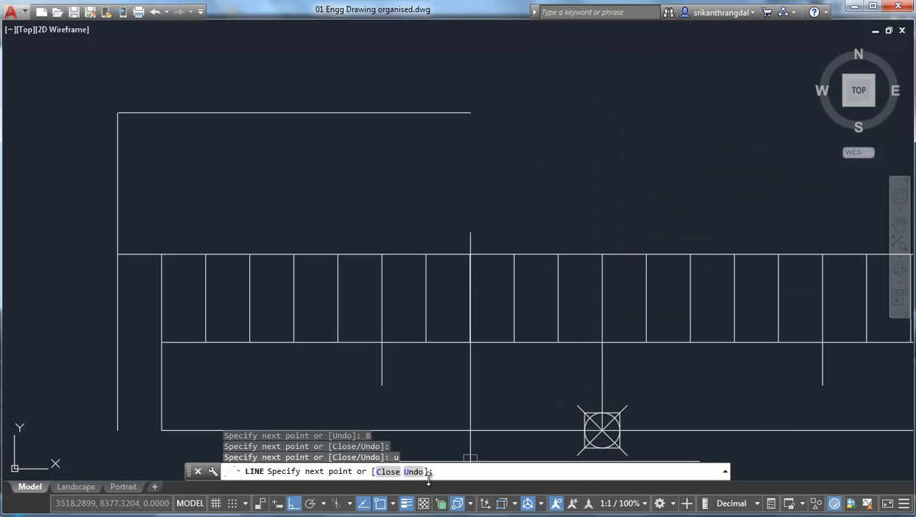
left_click(380, 505)
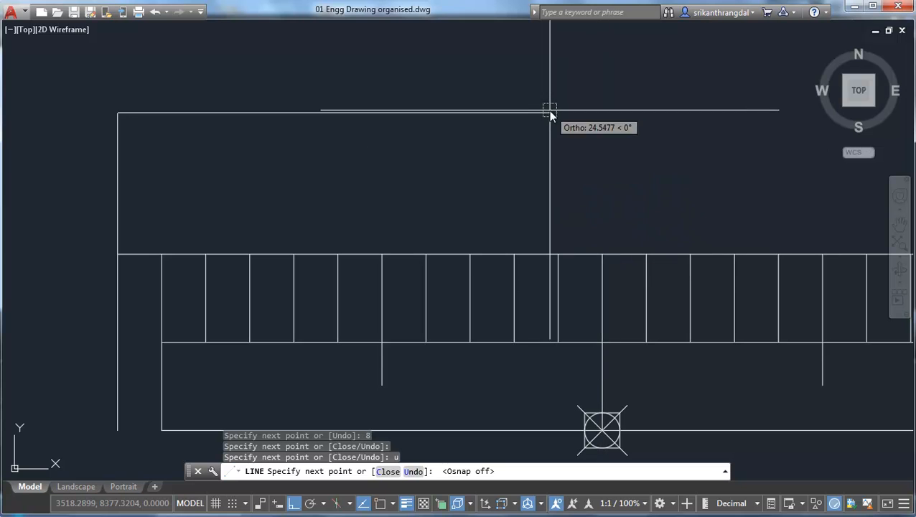
left_click(381, 505)
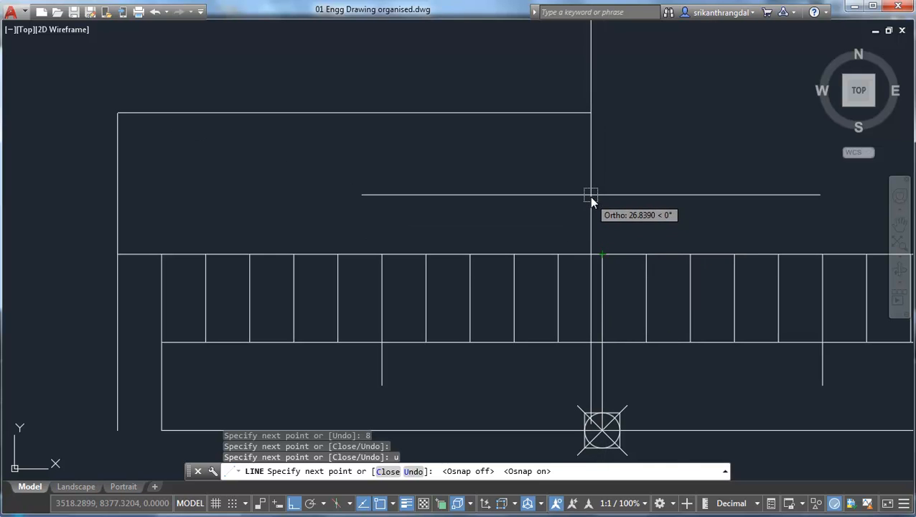
- Continue the line horizontally to above the first main division line and down to the scale's top edge, closing the vernier outline
left_click(601, 123)
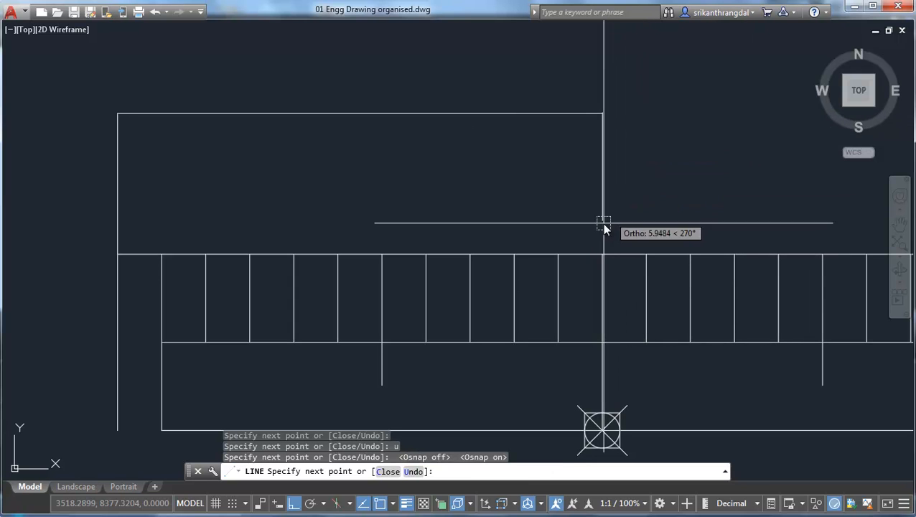
left_click(602, 254)
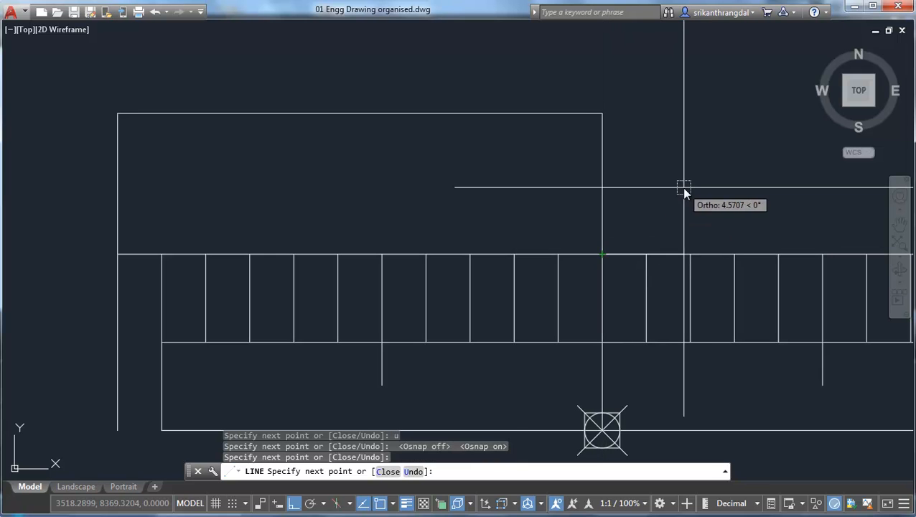
key("Return")
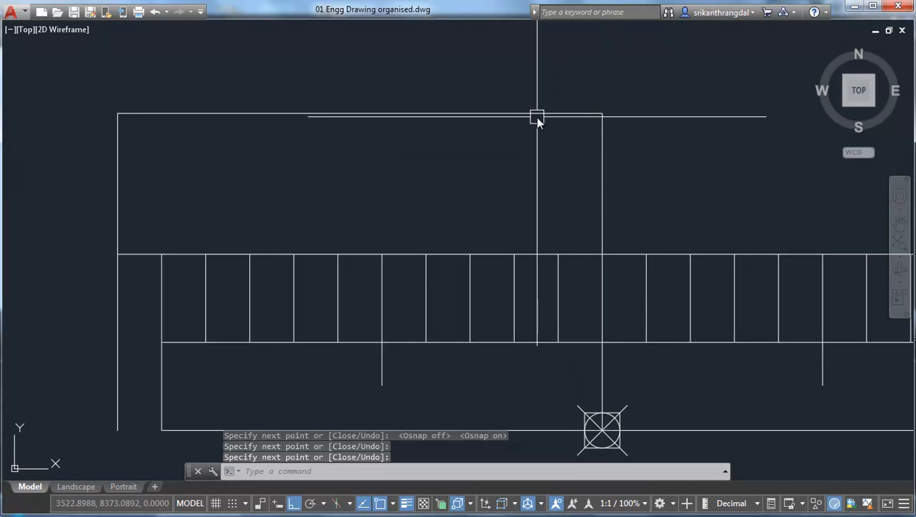
left_click(536, 116)
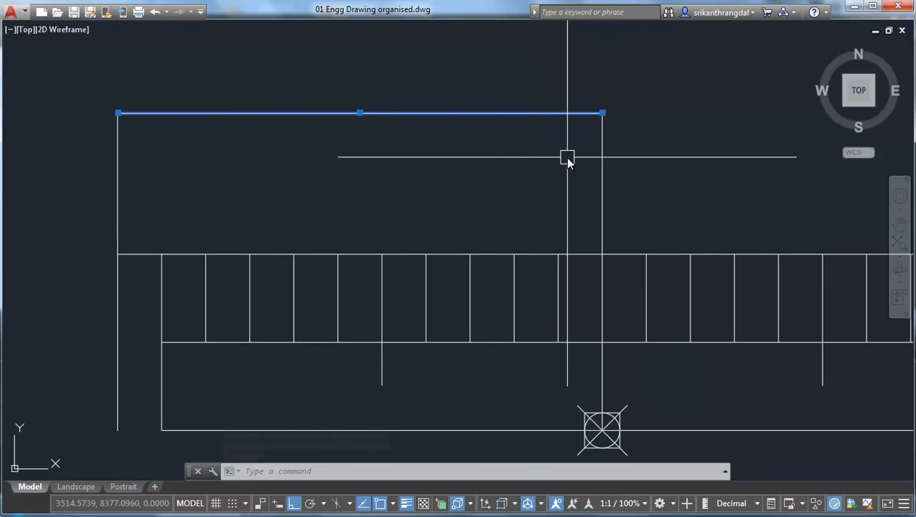
key("Escape")
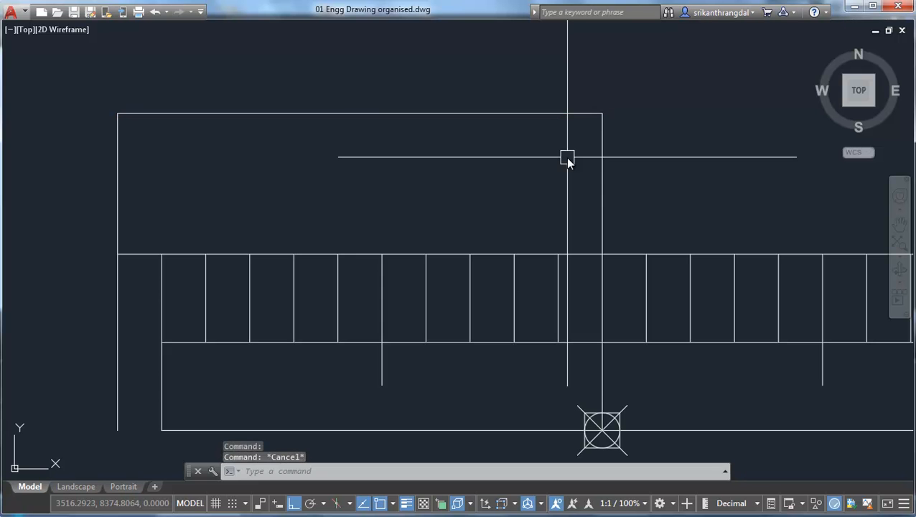
- Divide the top line of the vernier outline into 10 equal segments
mouse_move(636, 155)
middle_mouse_down()
mouse_move(650, 190)
mouse_move(636, 211)
middle_mouse_up()
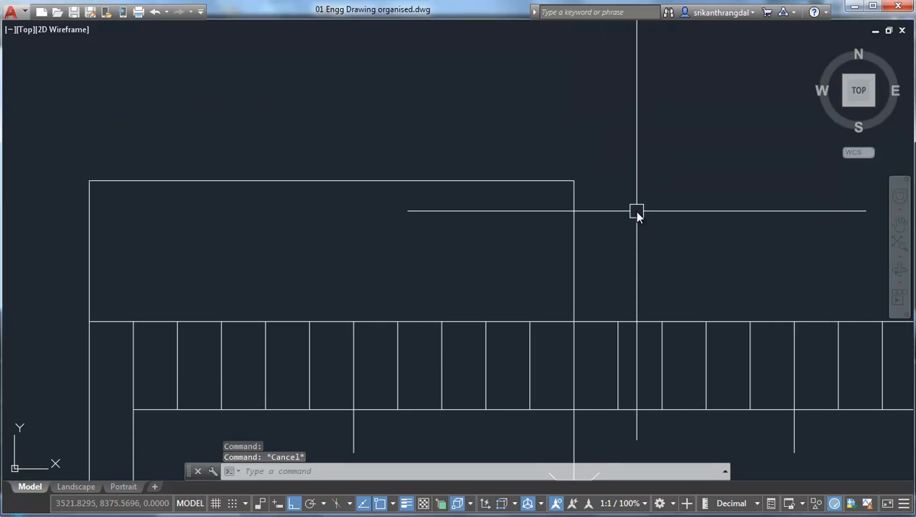
type("div")
key("Return")
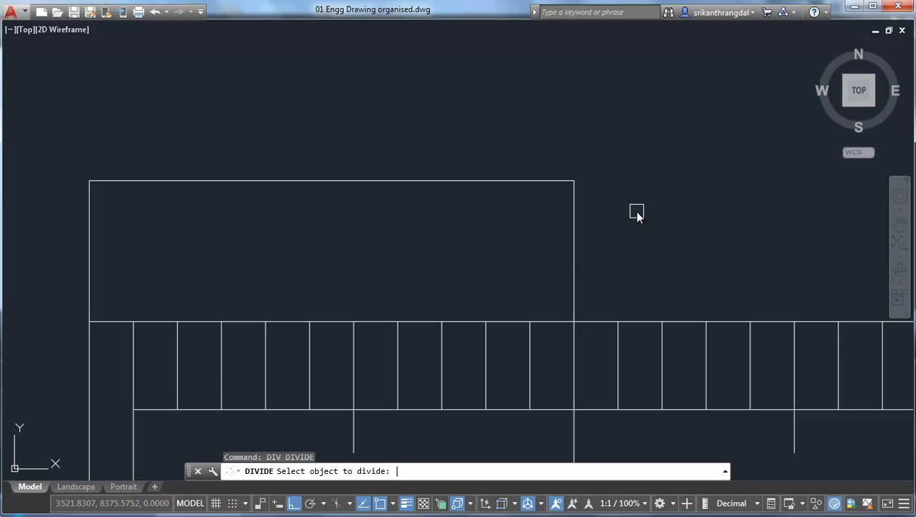
left_click(481, 181)
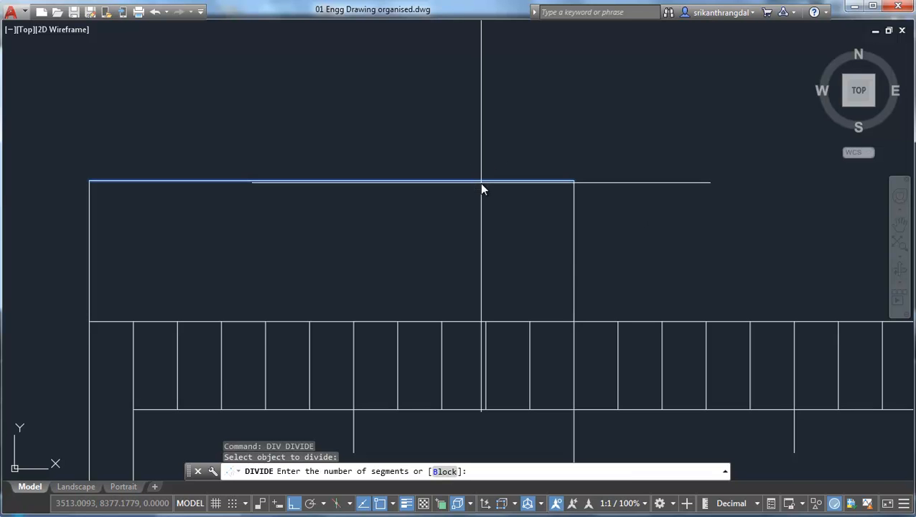
key("Return")
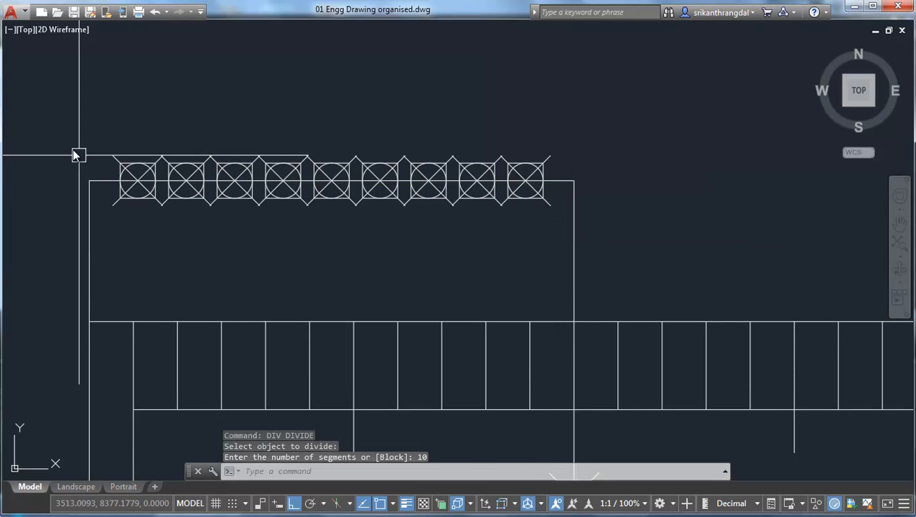
left_click(99, 179)
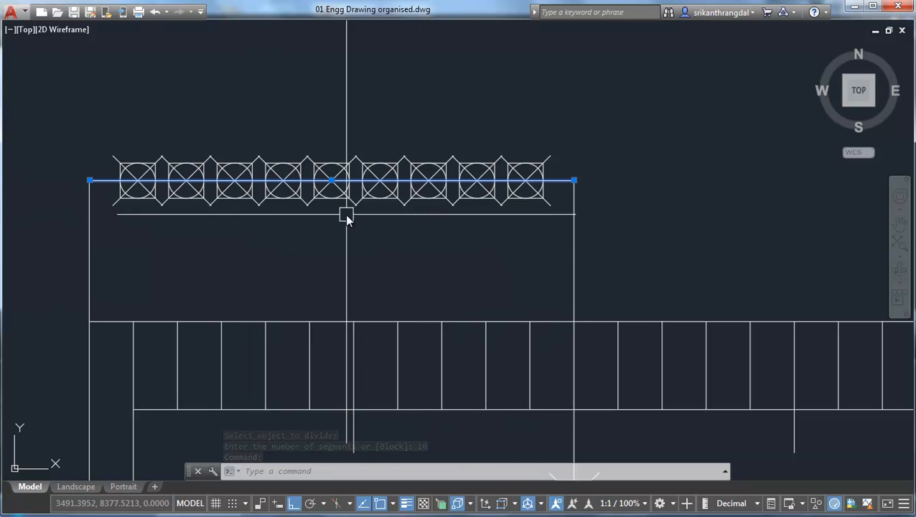
mouse_move(567, 250)
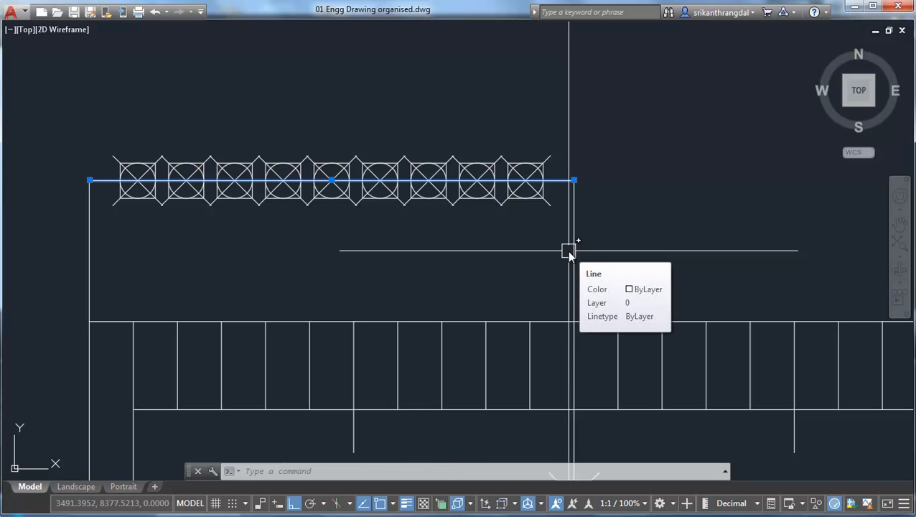
key("Escape")
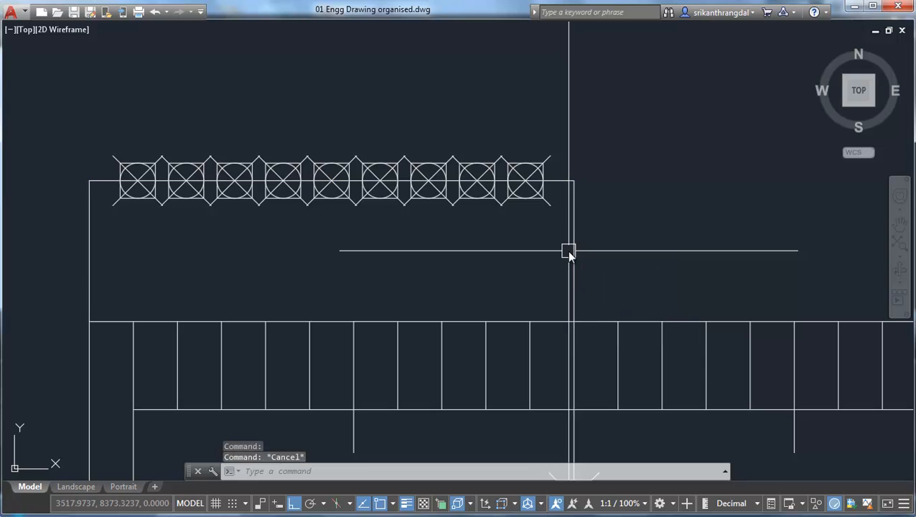
type("l")
key("Return")
key("Escape")
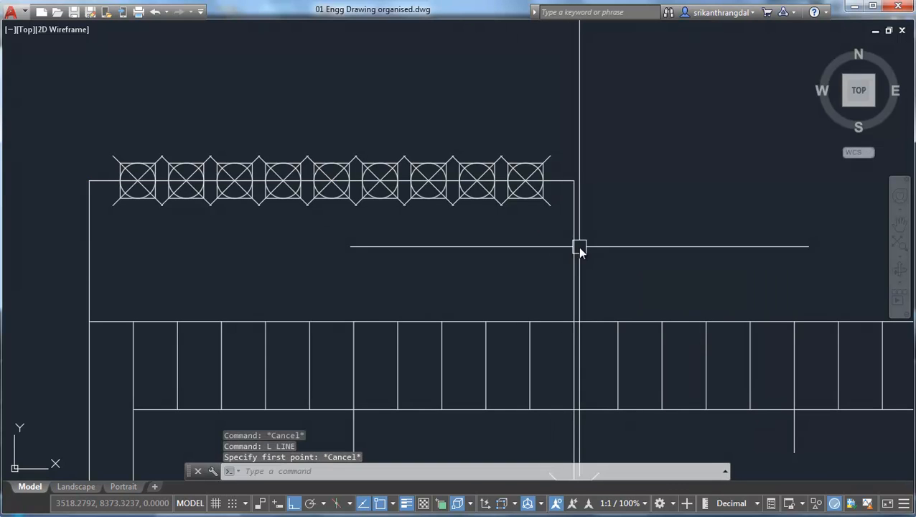
- Copy the vernier's right edge line from its top end to each of the nine division points on the top line
left_click(570, 244)
type("co")
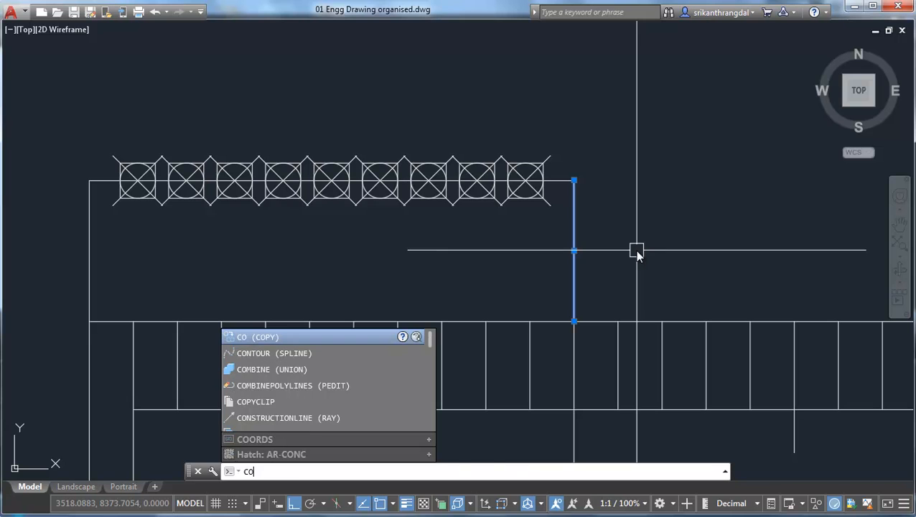
key("Return")
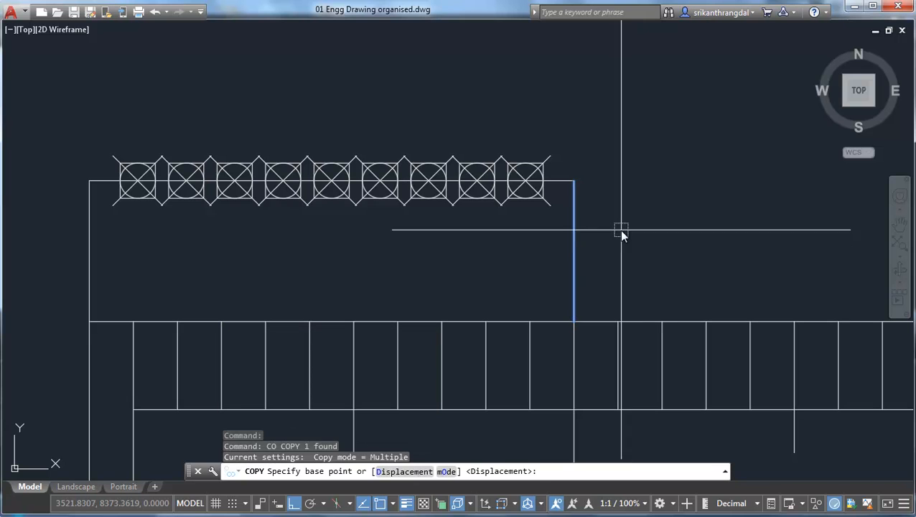
left_click(573, 179)
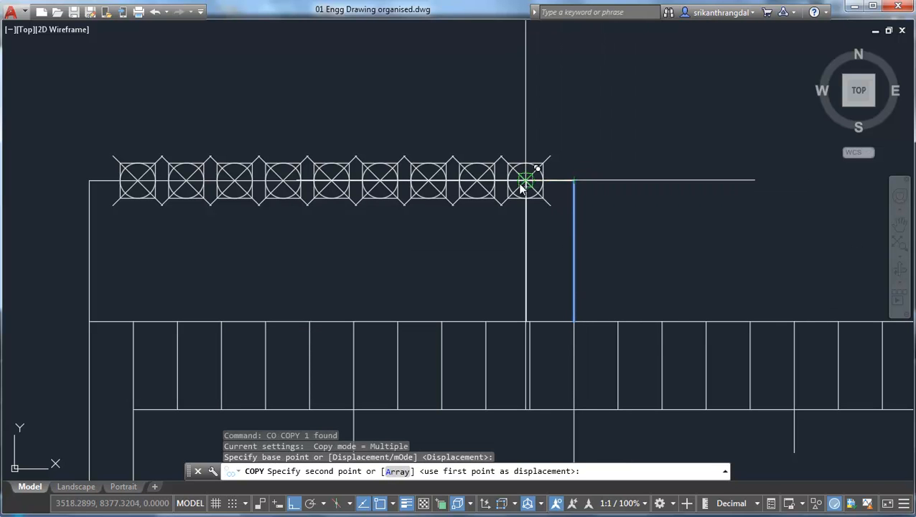
left_click(476, 180)
left_click(428, 180)
left_click(379, 180)
left_click(331, 180)
left_click(283, 180)
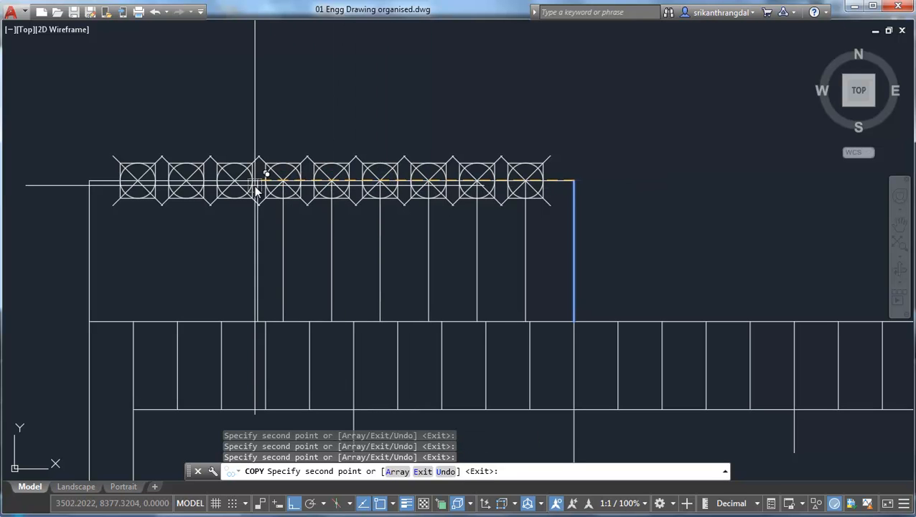
left_click(235, 179)
left_click(138, 180)
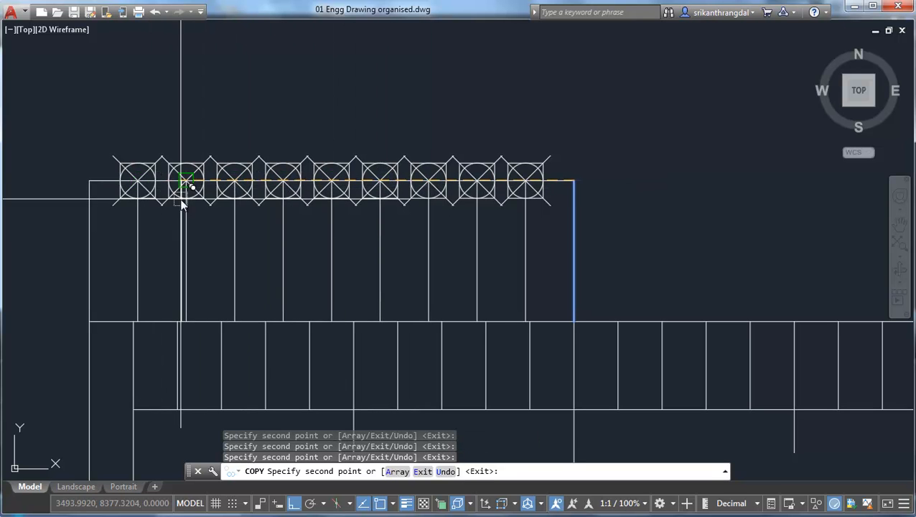
left_click(182, 205)
key("Return")
- Erase all nine division point markers along the vernier's top line
left_click(594, 113)
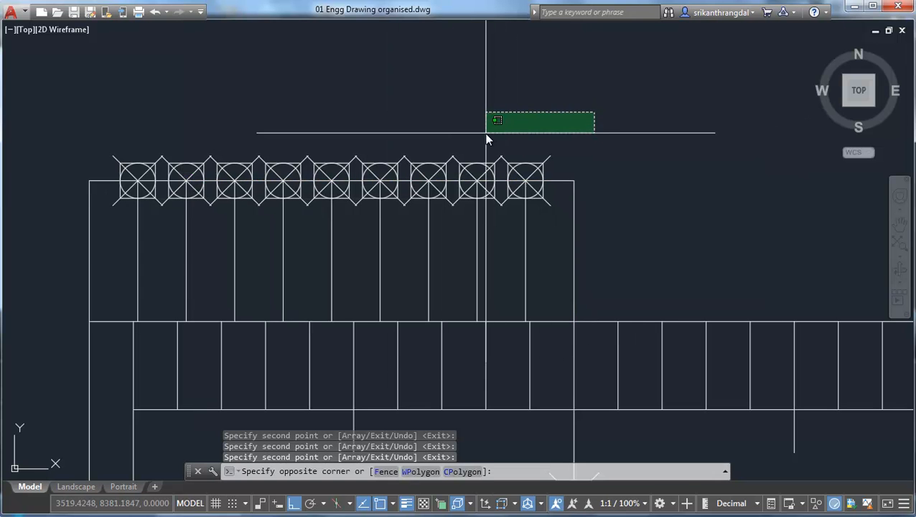
left_click(102, 174)
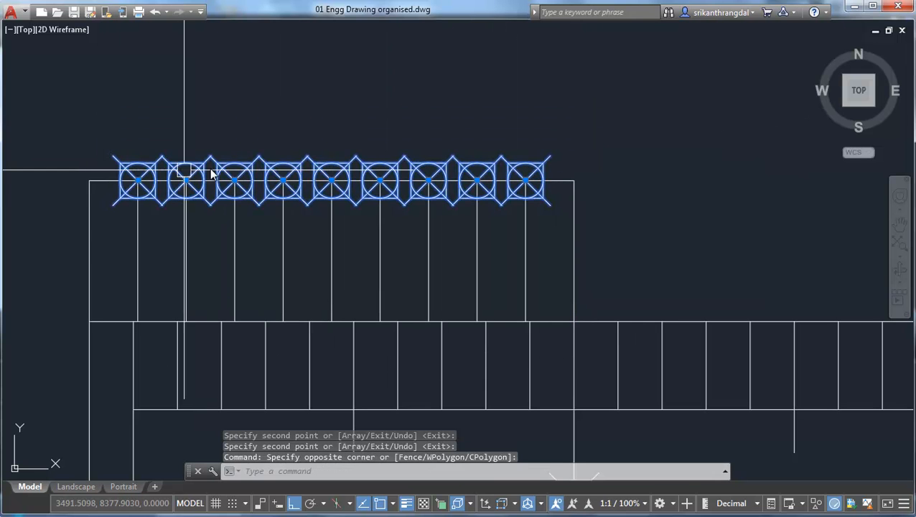
type("E")
key("Return")
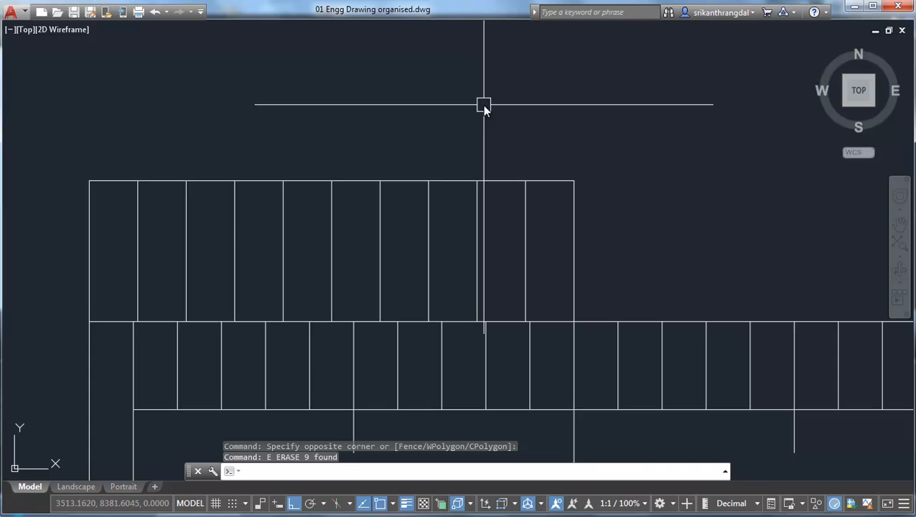
middle_click_drag(681, 275, 634, 190)
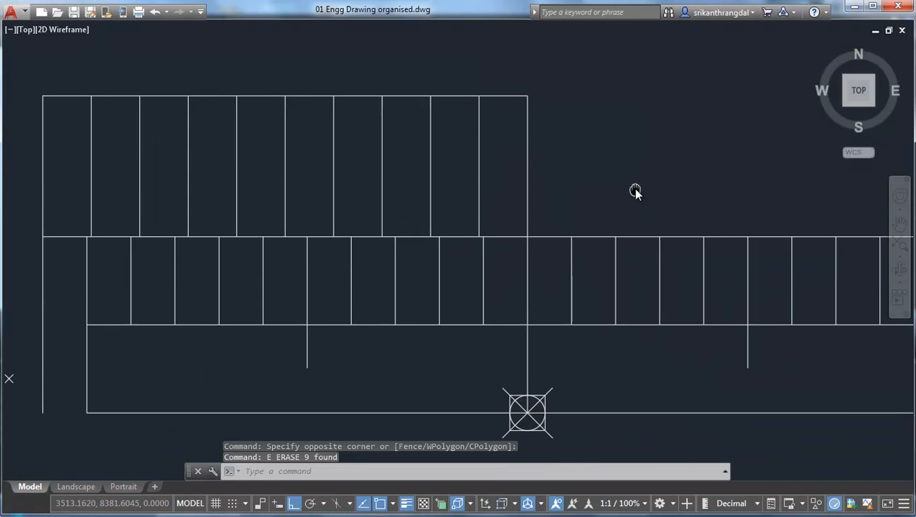
left_click(21, 73)
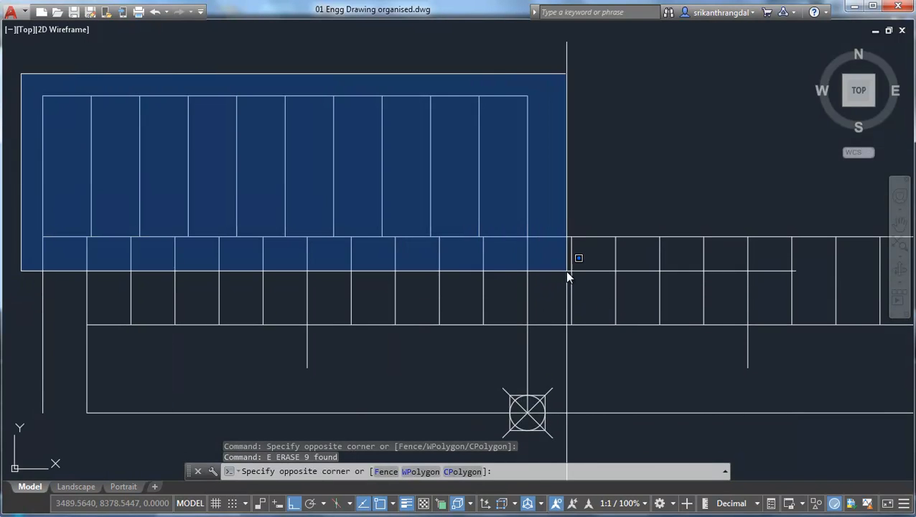
left_click(565, 271)
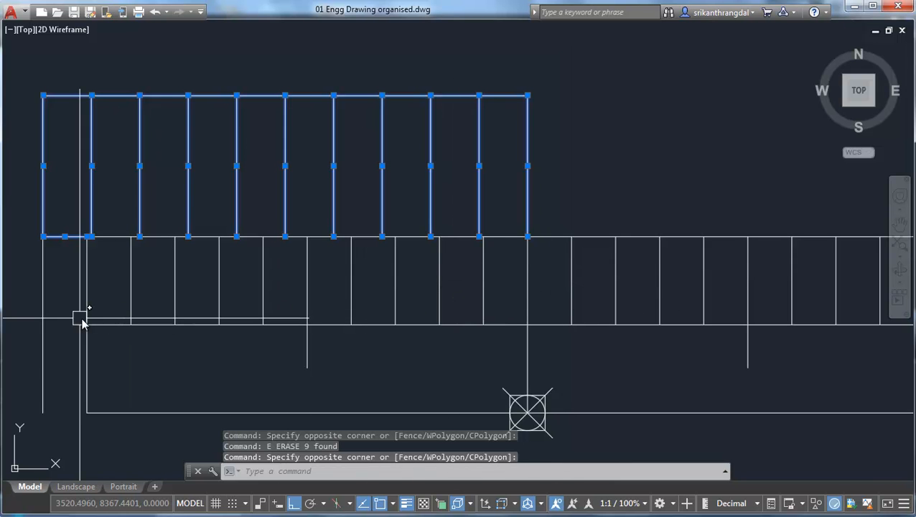
key("Escape")
- Erase the leftover offset line below the vernier, just outside the main scale's left edge
left_click(44, 318)
type("E")
key("Return")
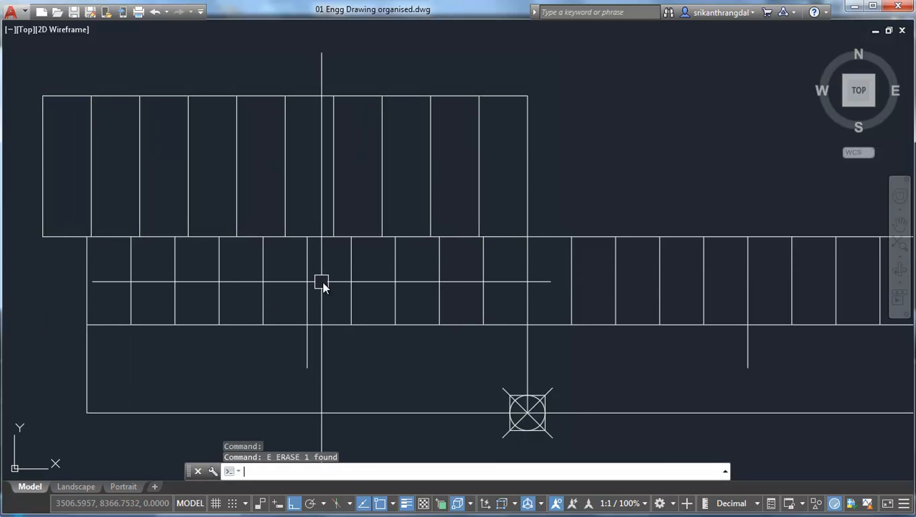
- Copy the "5m" label from the neighbouring diagonal scale and paste it below the first main division point of the vernier scale
scroll(583, 221, "down", 5)
mouse_move(613, 236)
middle_mouse_down()
mouse_move(333, 286)
mouse_move(342, 282)
middle_mouse_up()
scroll(333, 287, "down", 2)
mouse_move(294, 337)
middle_mouse_down()
mouse_move(380, 164)
mouse_move(357, 286)
mouse_move(400, 286)
mouse_move(544, 248)
middle_mouse_up()
scroll(358, 286, "down", 2)
left_click(355, 292)
key("ctrl+c")
key("ctrl+v")
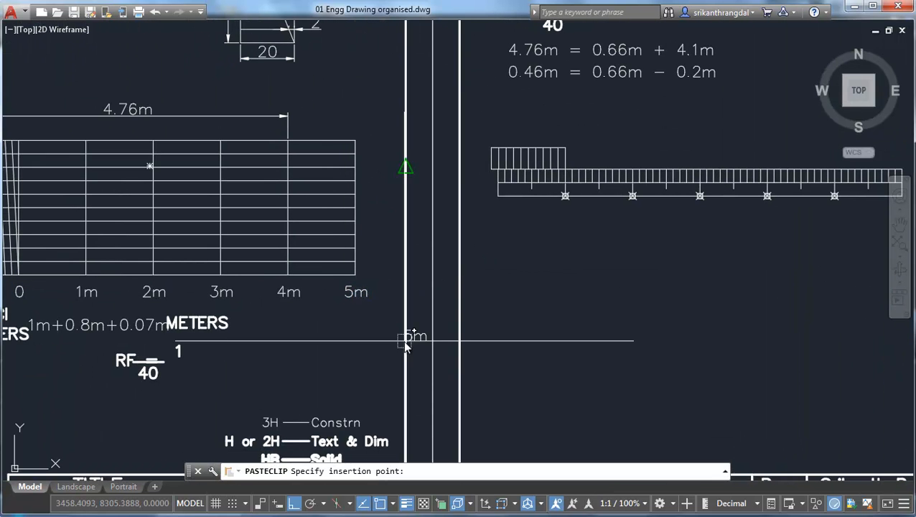
scroll(587, 210, "up", 5)
left_click(479, 214)
- Copy the pasted "5m" label from the first division point to the other four division points and the scale's right end
mouse_move(578, 235)
middle_mouse_down()
mouse_move(535, 286)
mouse_move(549, 320)
middle_mouse_up()
type("co")
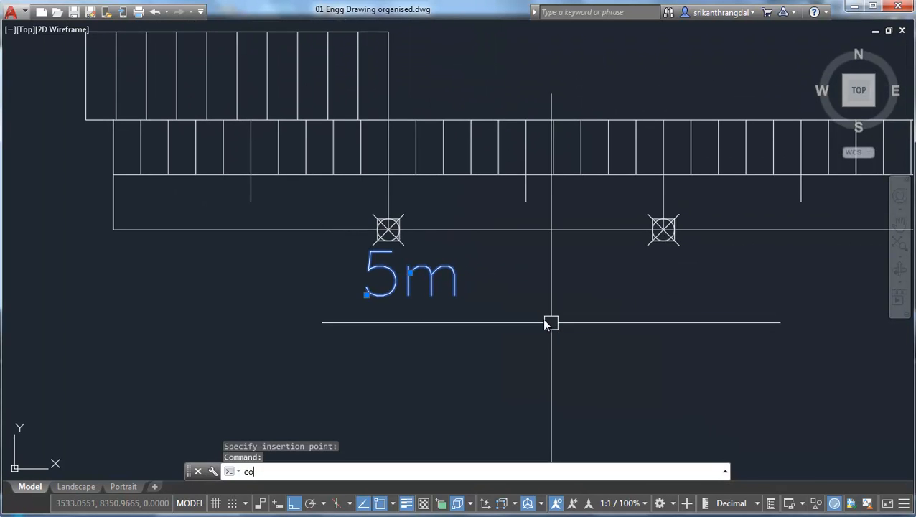
key("Return")
left_click(387, 229)
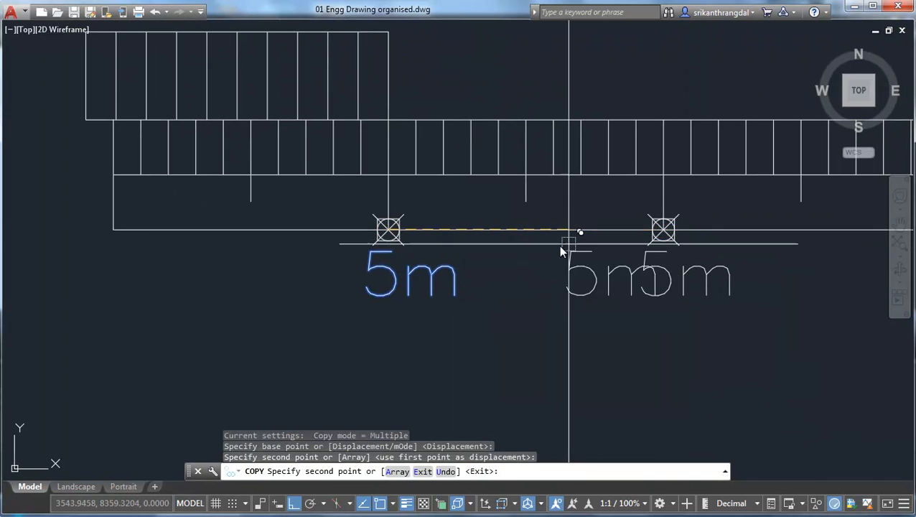
scroll(560, 251, "down", 4)
left_click(696, 242)
left_click(802, 242)
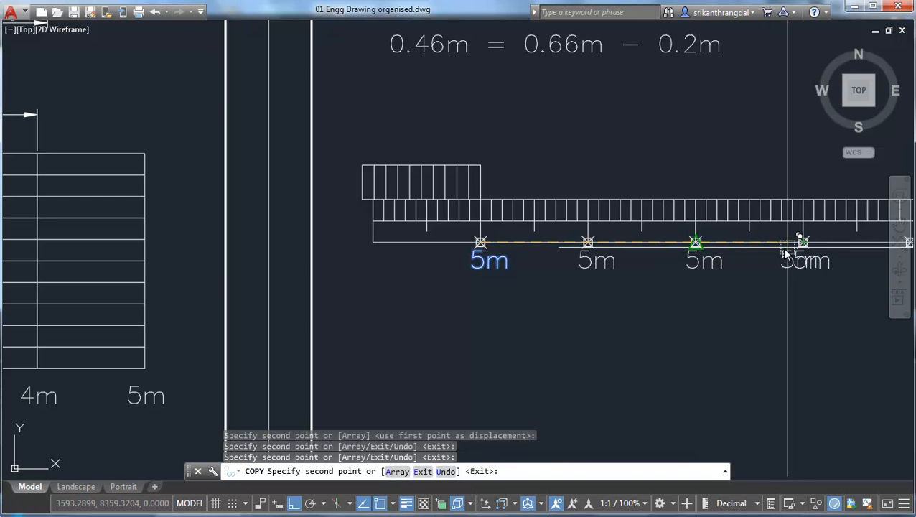
middle_click_drag(785, 255, 565, 261)
left_click(692, 247)
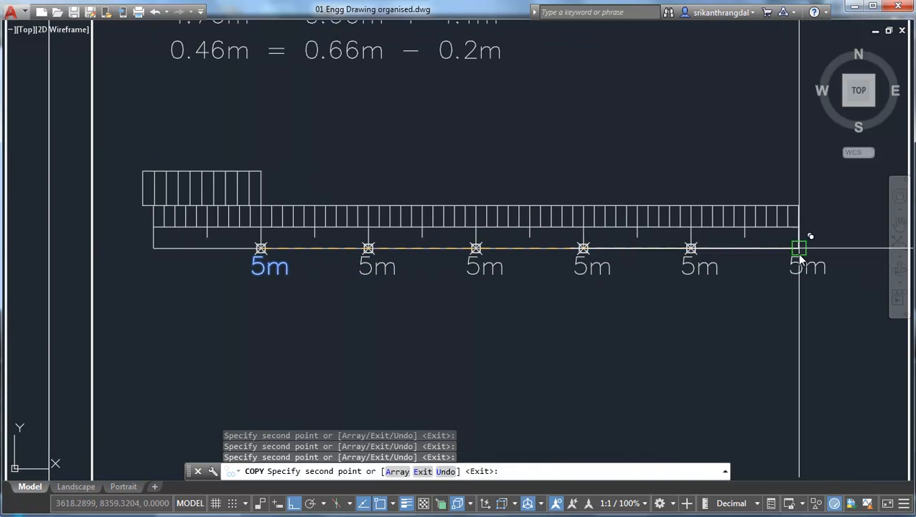
left_click(801, 259)
key("Return")
- Change the first three division labels, starting at the vernier's right edge, to 0, 1m and 2m
double_click(280, 275)
type("0")
left_click(350, 359)
left_click(378, 270)
type("1m")
left_click(412, 324)
left_click(486, 270)
type("2m")
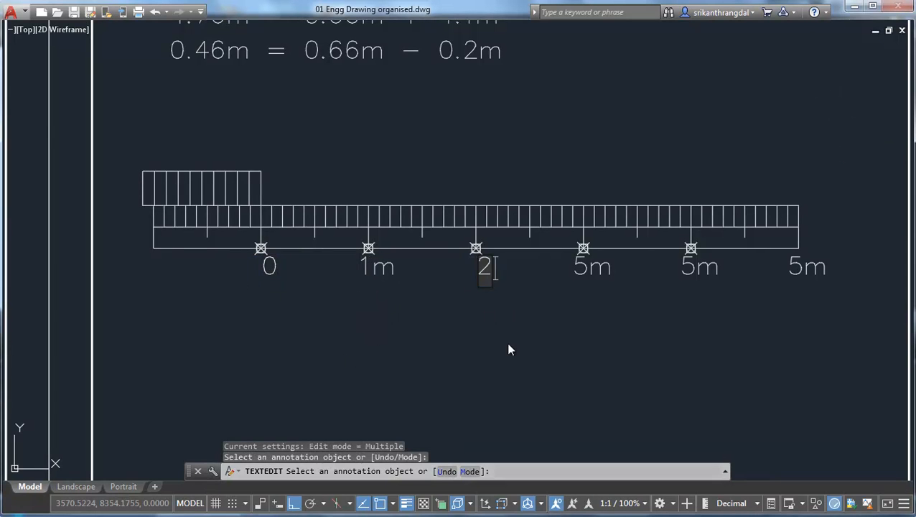
left_click(574, 361)
- Change the fourth and fifth division labels to 3m and 4m, and finish text editing
left_click(602, 276)
type("3m")
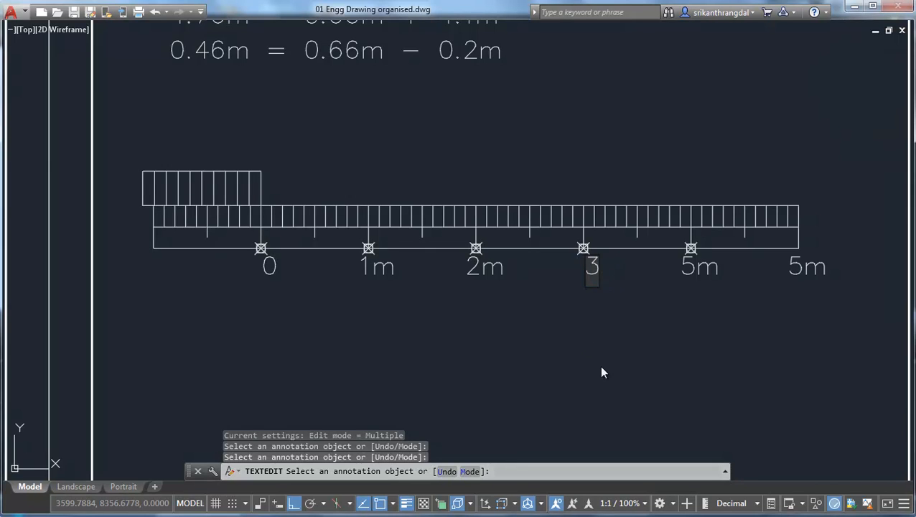
left_click(697, 306)
left_click(700, 267)
type("4m")
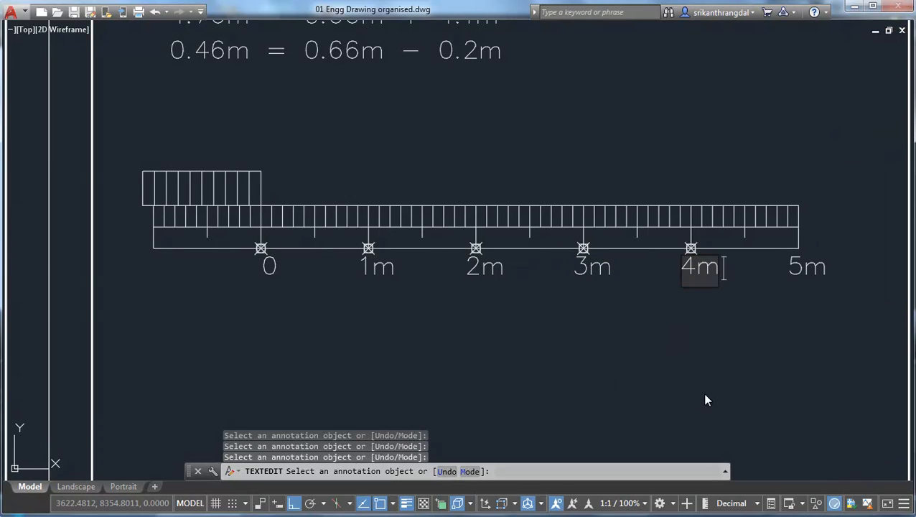
left_click(702, 391)
key("Escape")
- Match the properties of the "DS = 1/40 x 6m" equation text onto the "4.76m = 0.66m + 4.1m" text
middle_click_drag(410, 328, 417, 374)
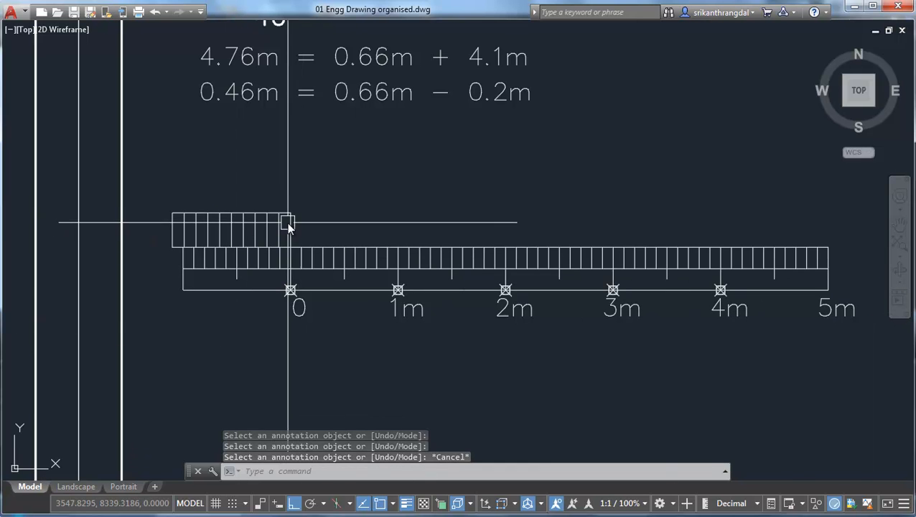
mouse_move(456, 211)
middle_mouse_down()
mouse_move(413, 247)
mouse_move(409, 290)
middle_mouse_up()
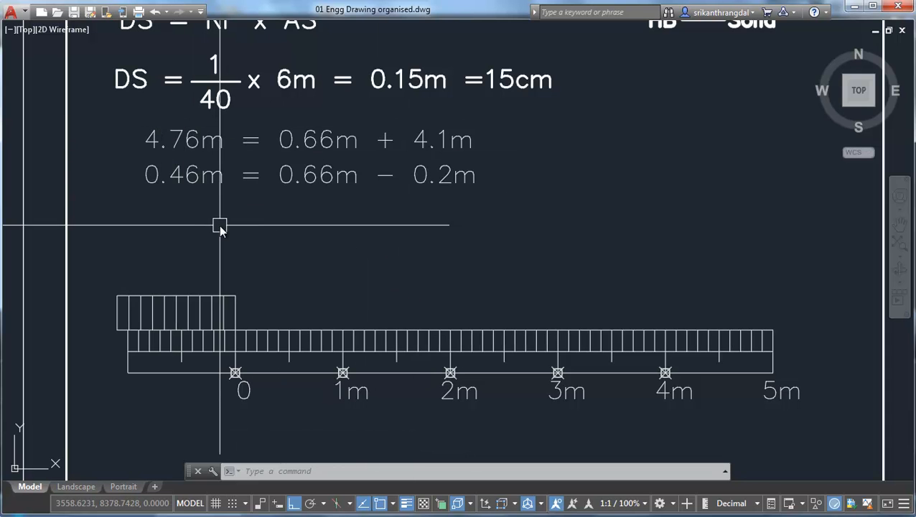
type("ma")
key("Return")
left_click(382, 81)
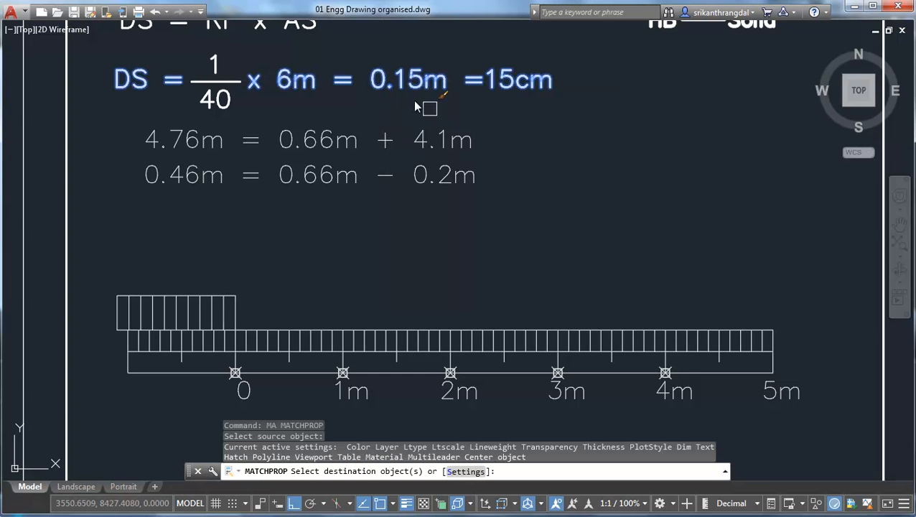
left_click(116, 153)
key("Return")
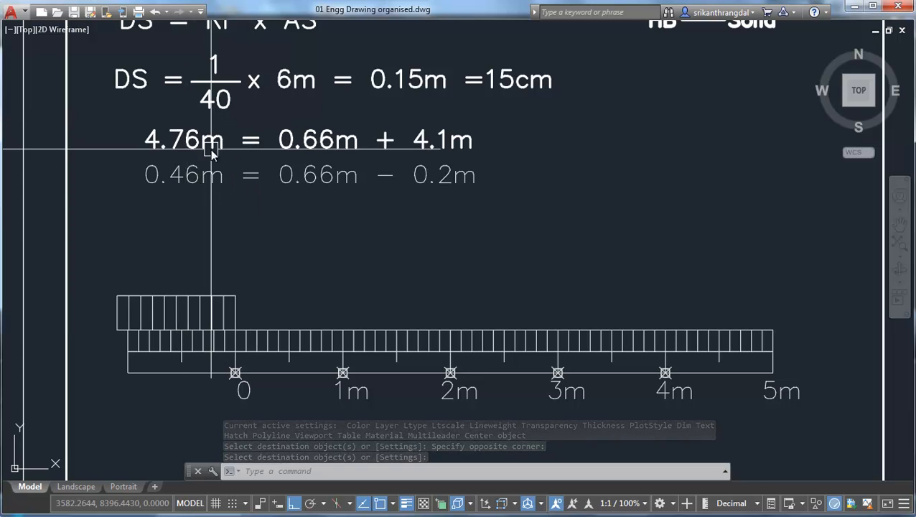
- Examine the 4.76m equation against the scale by highlighting the 4.1 m main-scale line and the 0.66 m vernier line
left_click(328, 136)
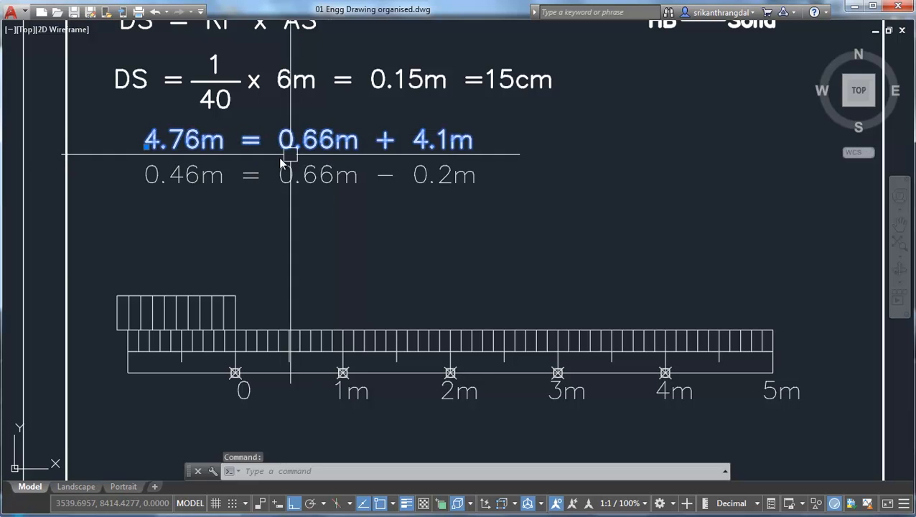
key("Escape")
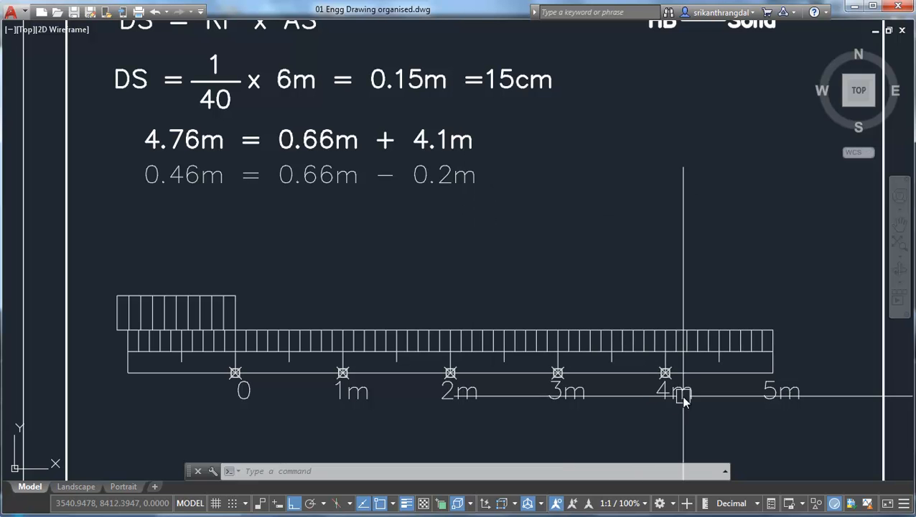
left_click(675, 340)
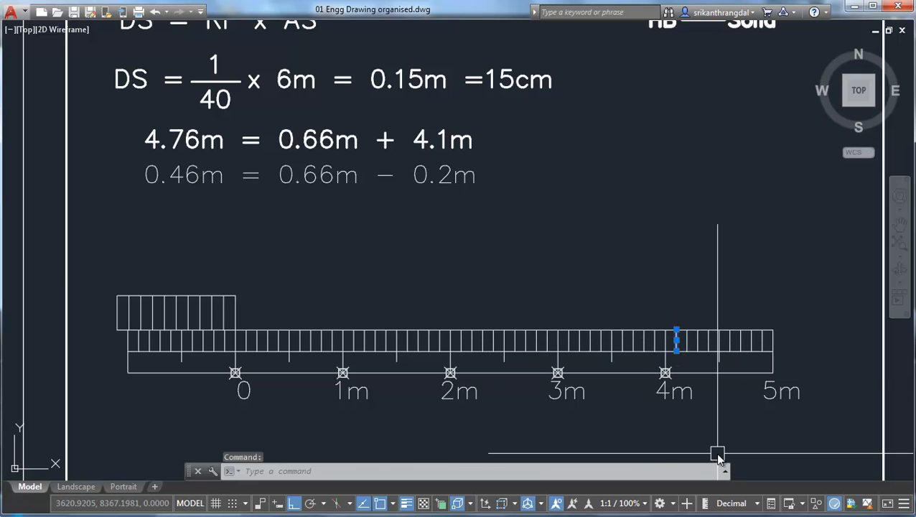
left_click(162, 314)
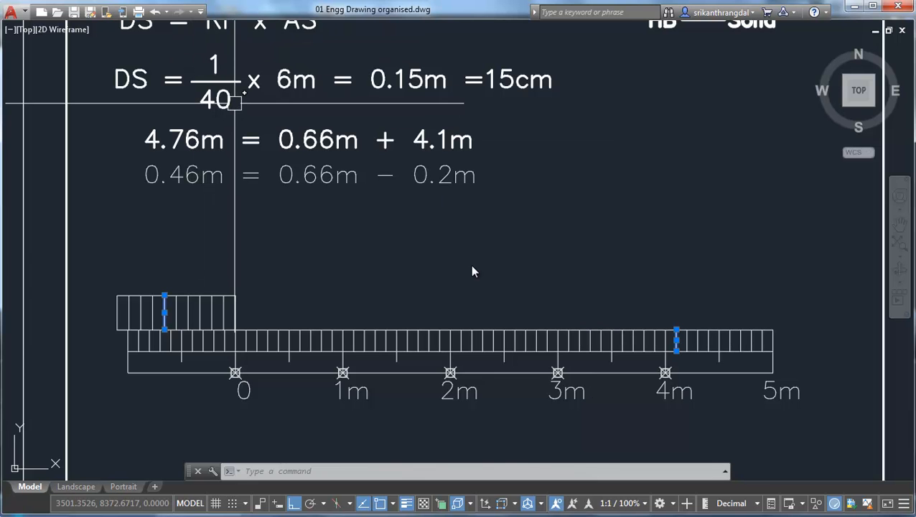
- Leave clean screen mode and add a linear dimension from the sixth vernier division to the 4.1 m line, placed above the scale
key("ctrl+0")
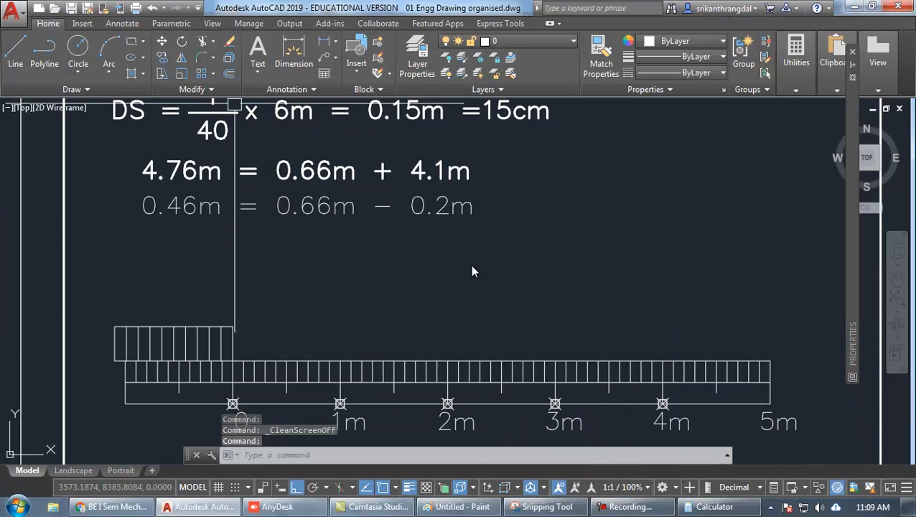
left_click(323, 296)
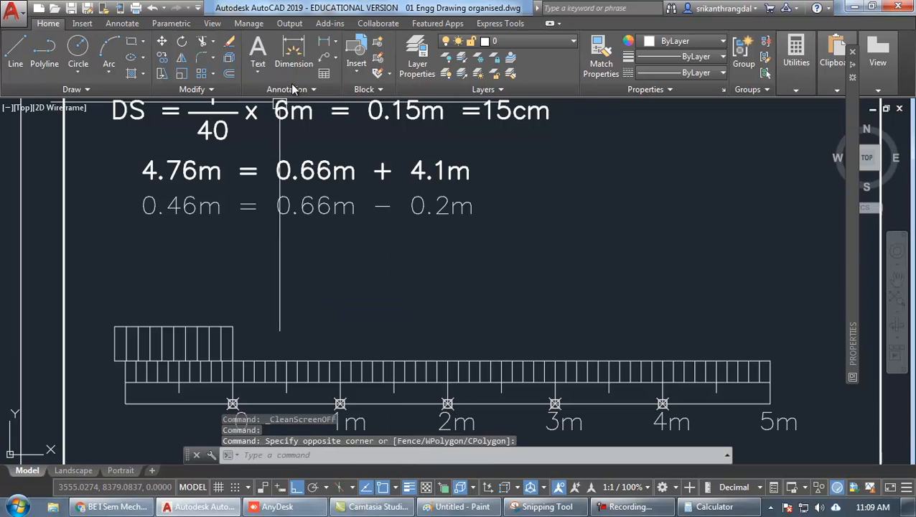
left_click(335, 45)
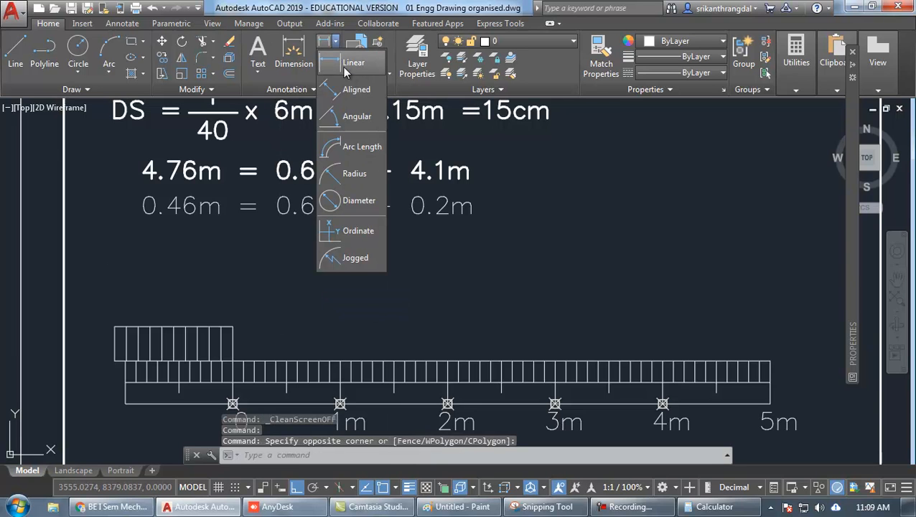
left_click(352, 65)
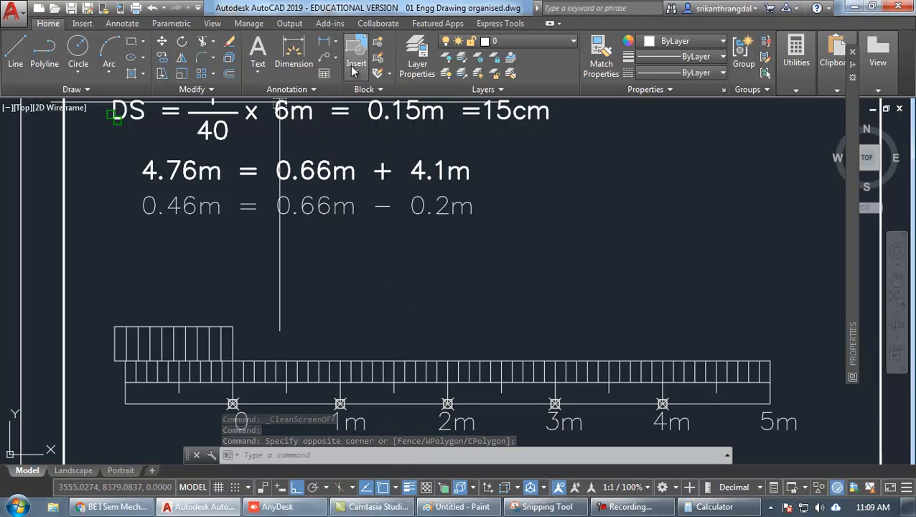
left_click(163, 328)
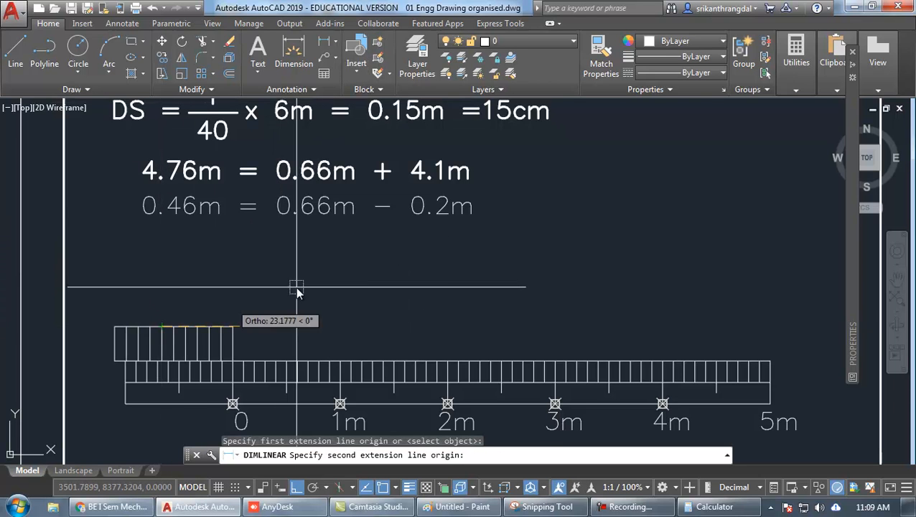
left_click(673, 361)
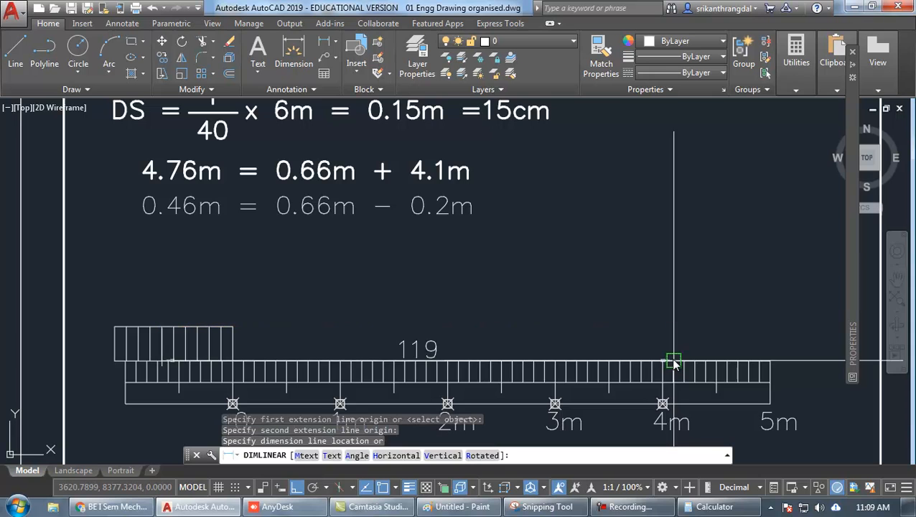
left_click(373, 298)
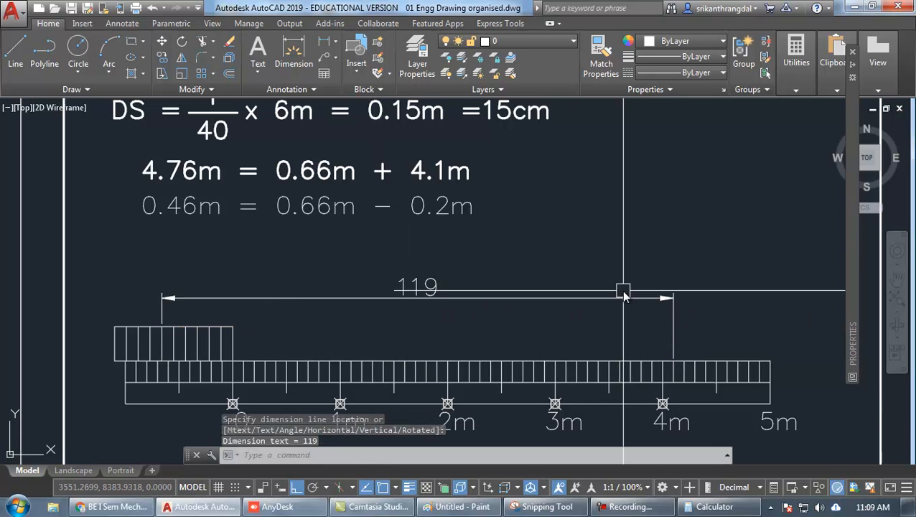
- Replace the text of the long dimension above the scale with 4.76m and finish text editing
middle_click_drag(656, 265, 646, 260)
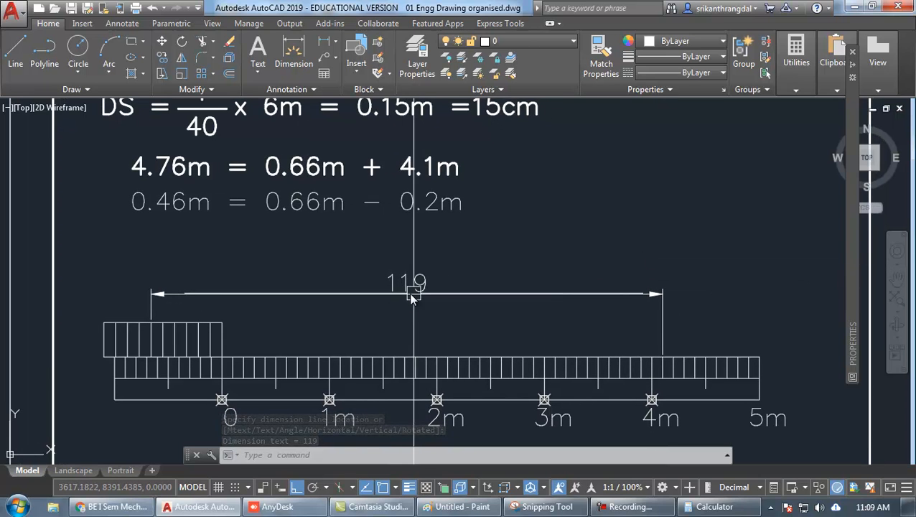
middle_click_drag(441, 324, 438, 321)
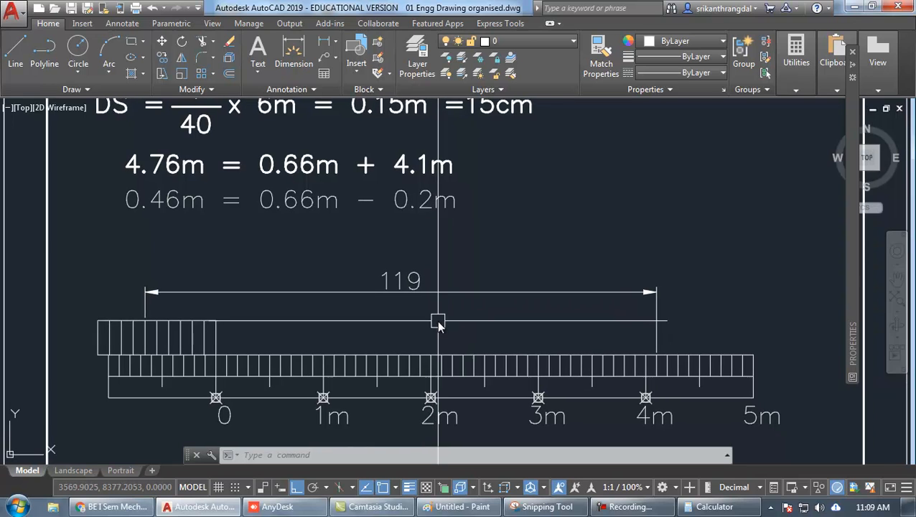
double_click(409, 285)
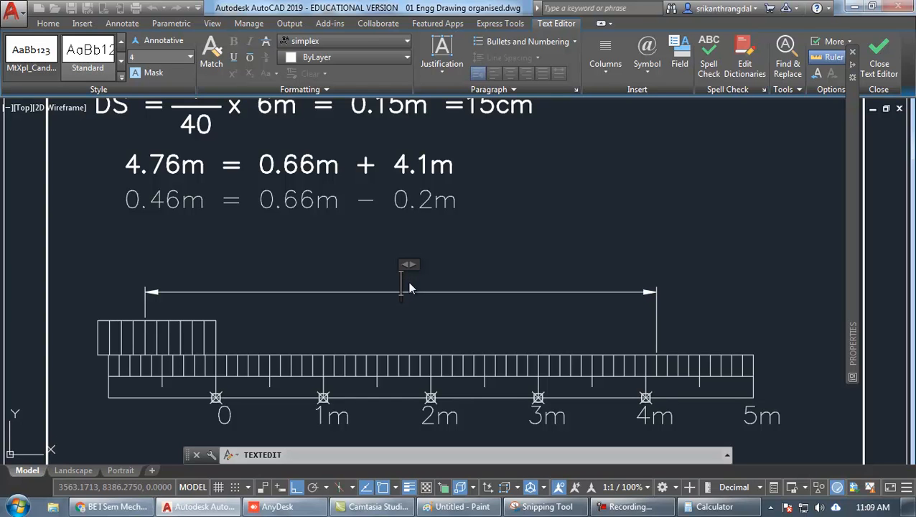
type("4.76m")
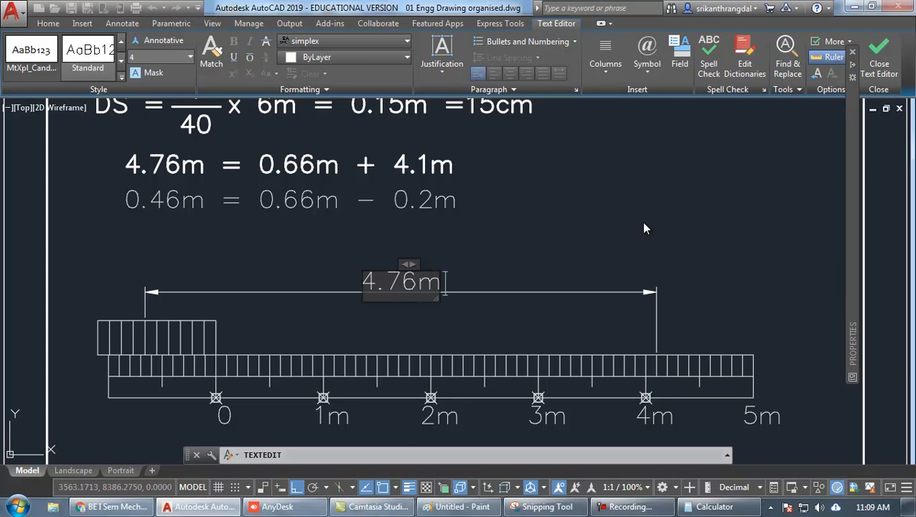
left_click(644, 229)
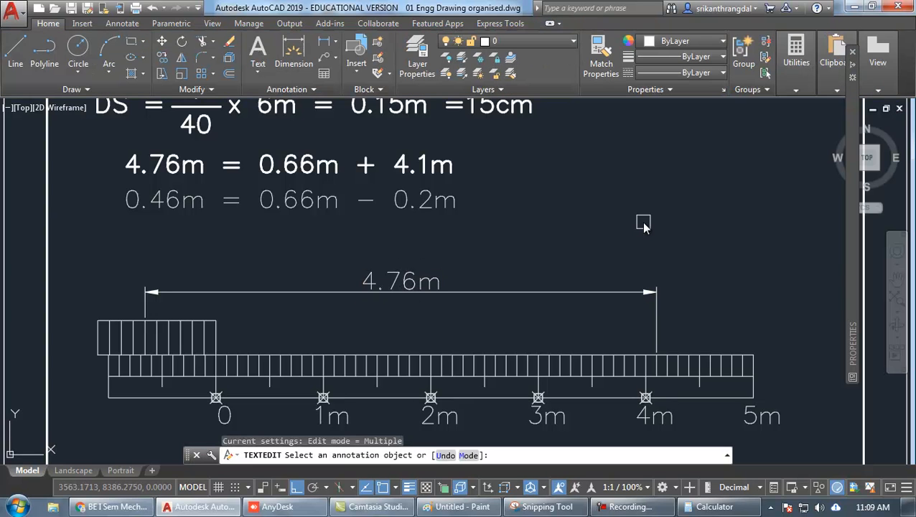
key("Escape")
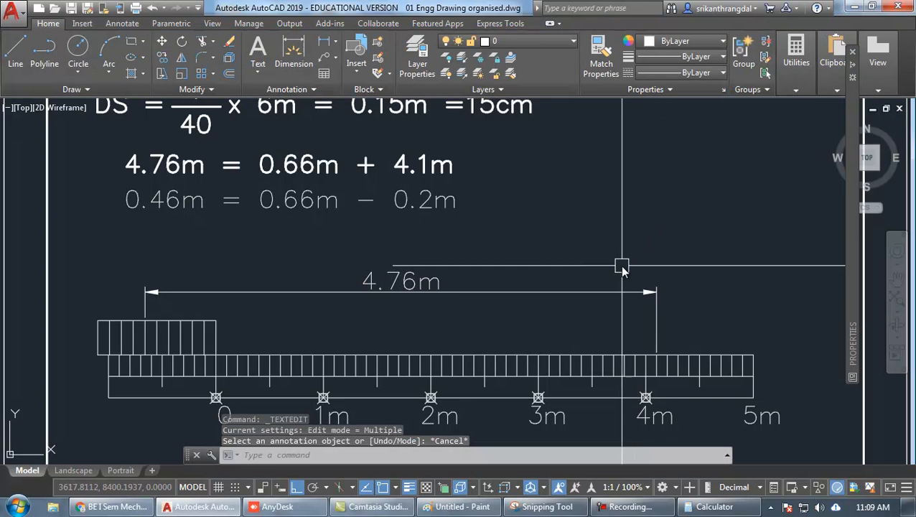
- Match the properties of the "4.76m = 0.66m + 4.1m" text onto the "0.46m = 0.66m - 0.2m" text
middle_click_drag(592, 328, 610, 237)
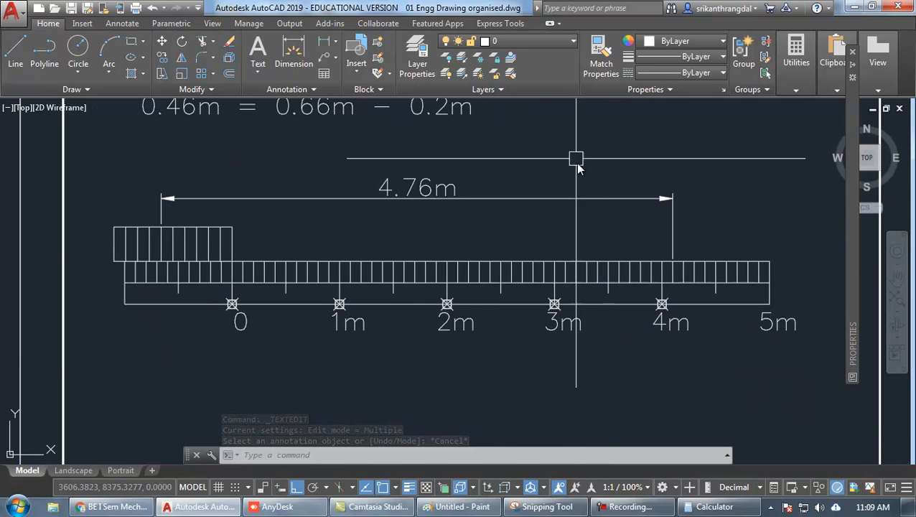
middle_click_drag(572, 155, 582, 217)
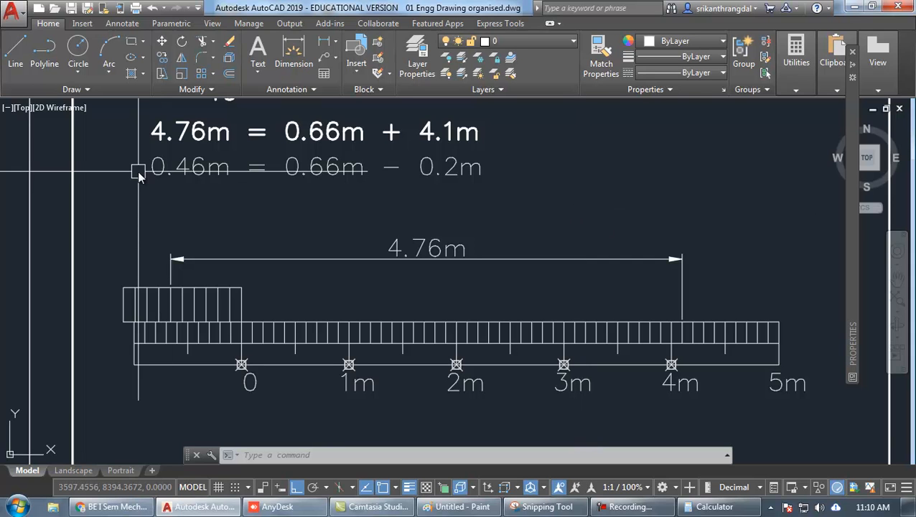
type("ma")
key("Return")
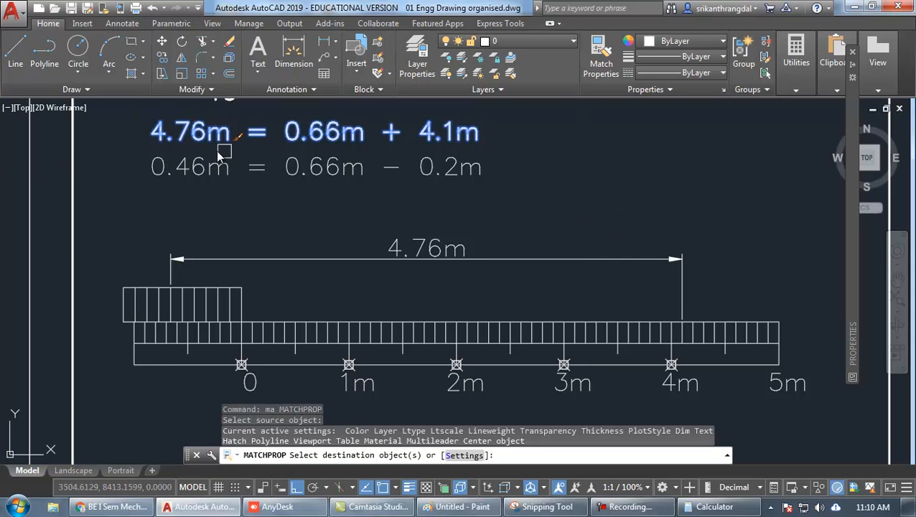
left_click(546, 146)
left_click(164, 182)
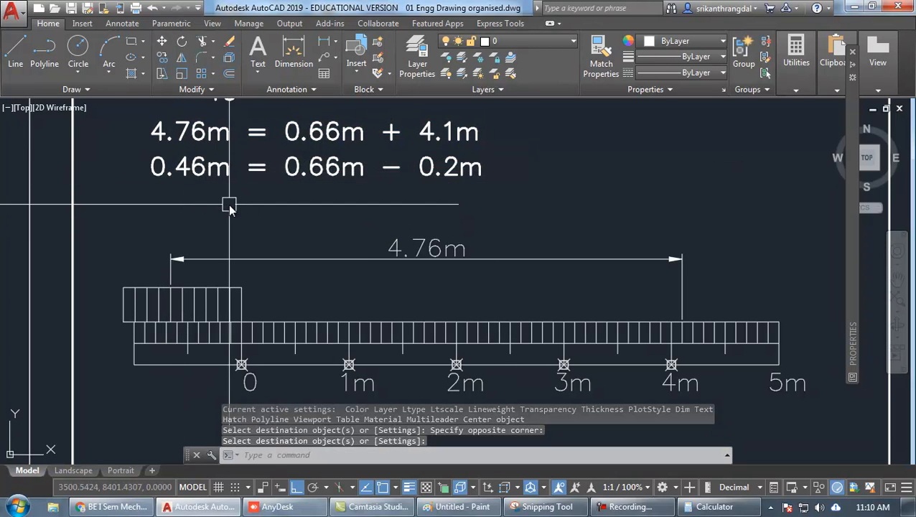
- Examine the 0.46m equation against the scale by highlighting the 0.66 m vernier line and the 0.2 m main-scale line before zero
scroll(194, 156, "up", 2)
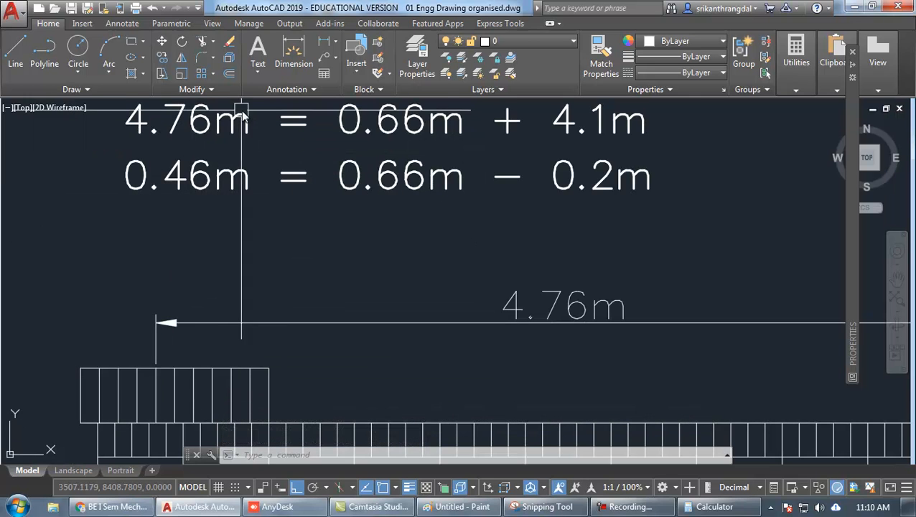
left_click(206, 183)
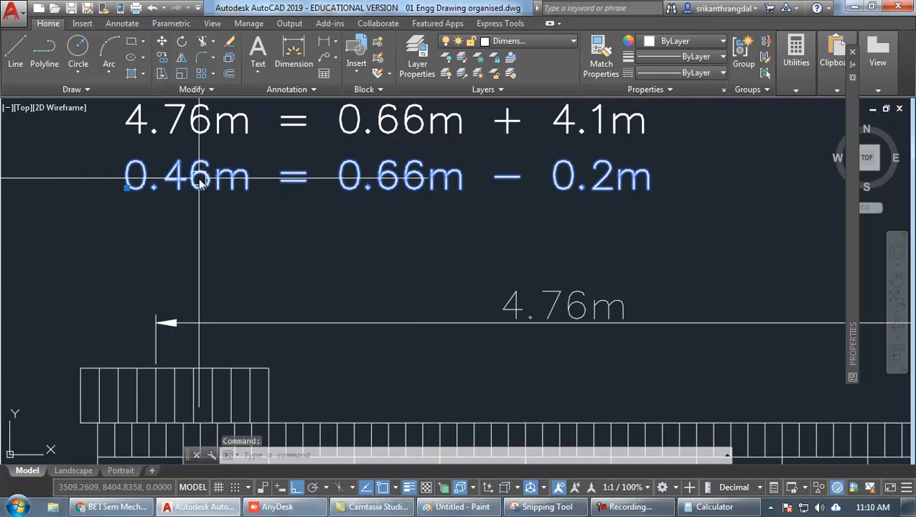
key("Escape")
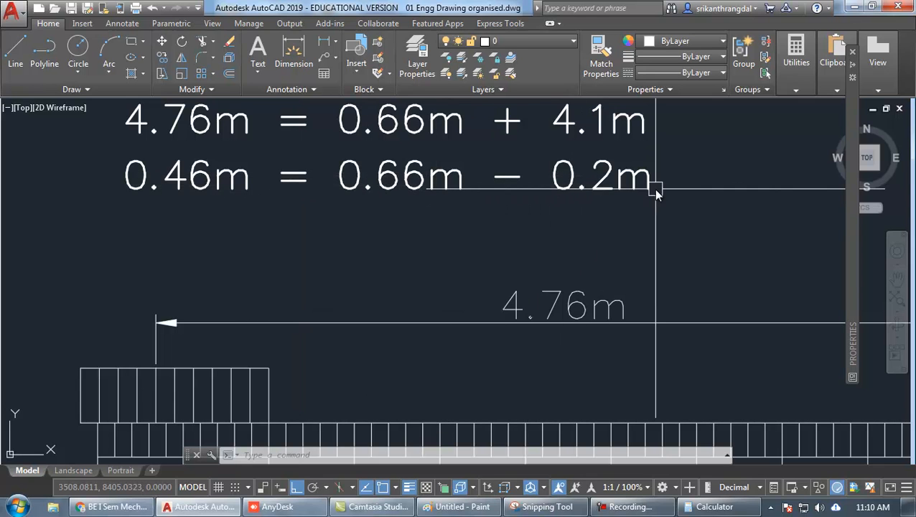
middle_click_drag(597, 228, 589, 212)
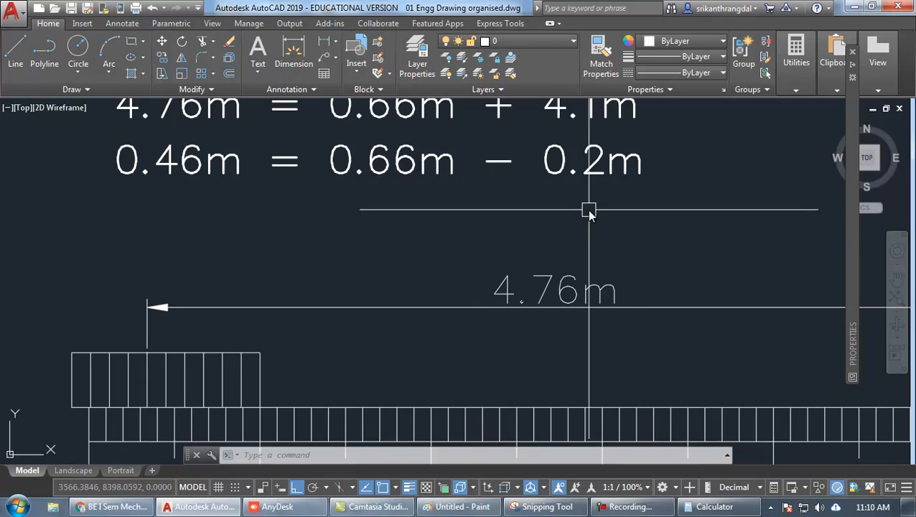
scroll(652, 200, "down", 2)
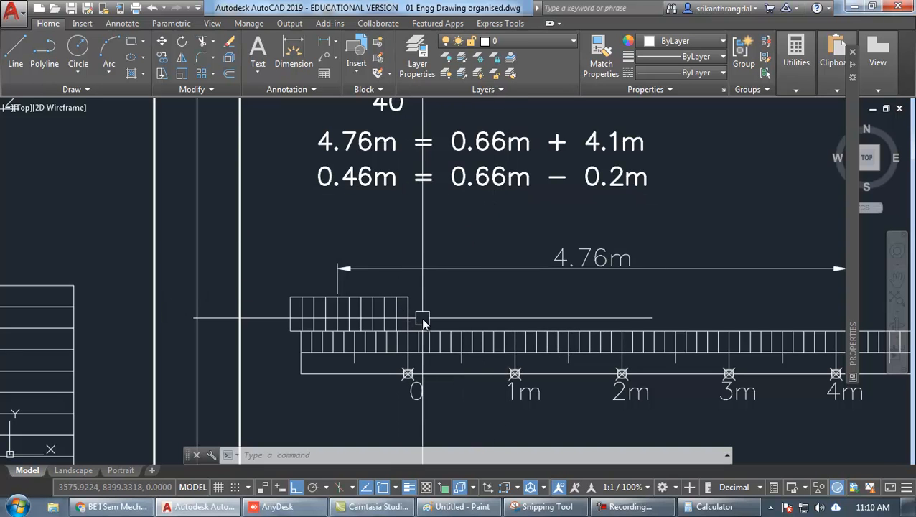
middle_click_drag(425, 316, 416, 323)
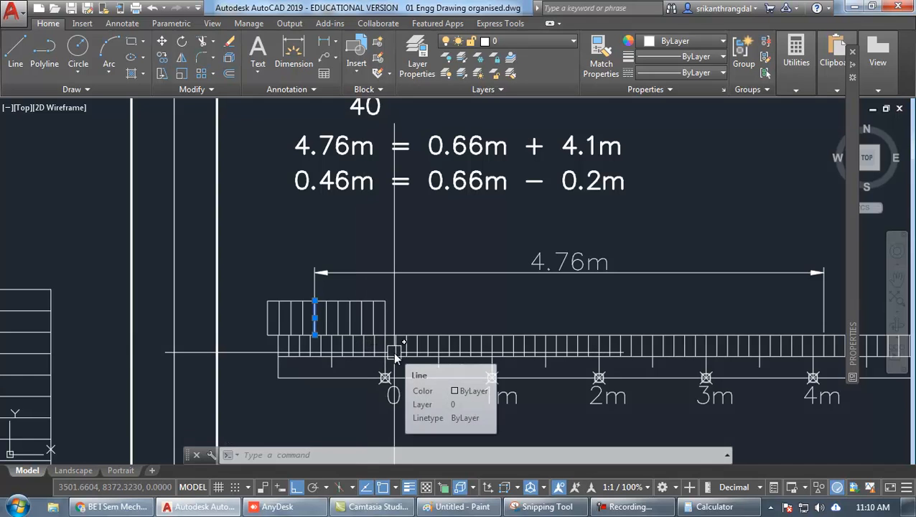
scroll(395, 356, "up", 2)
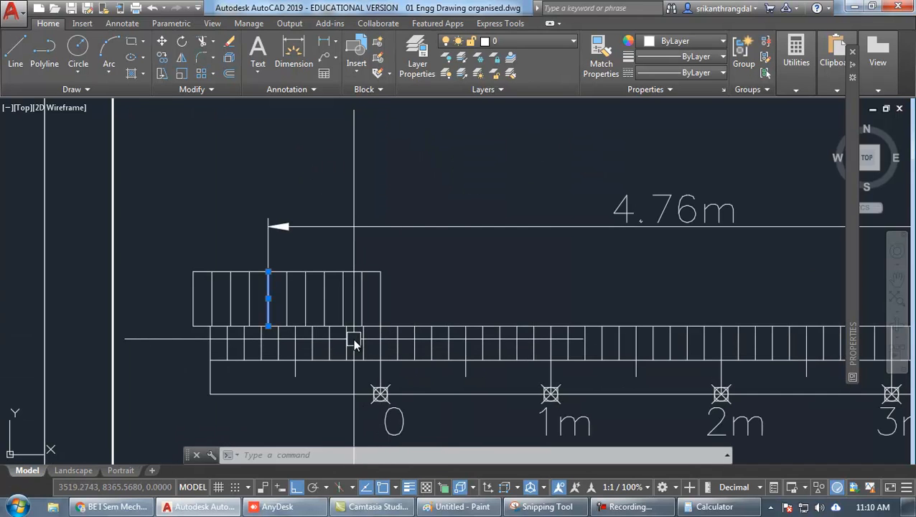
left_click(349, 338)
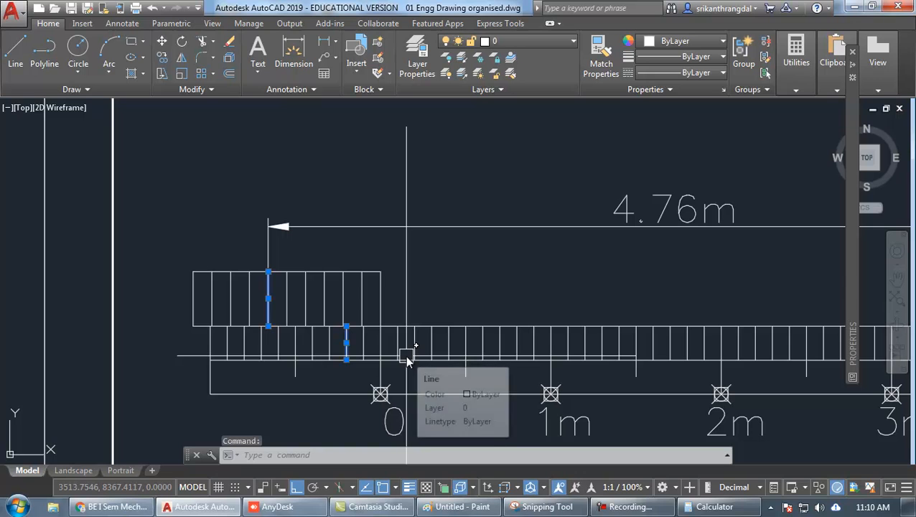
- Add a horizontal linear dimension from the 0.66 m vernier line to the 0.2 m main-scale line before zero, placed above the vernier
left_click(324, 44)
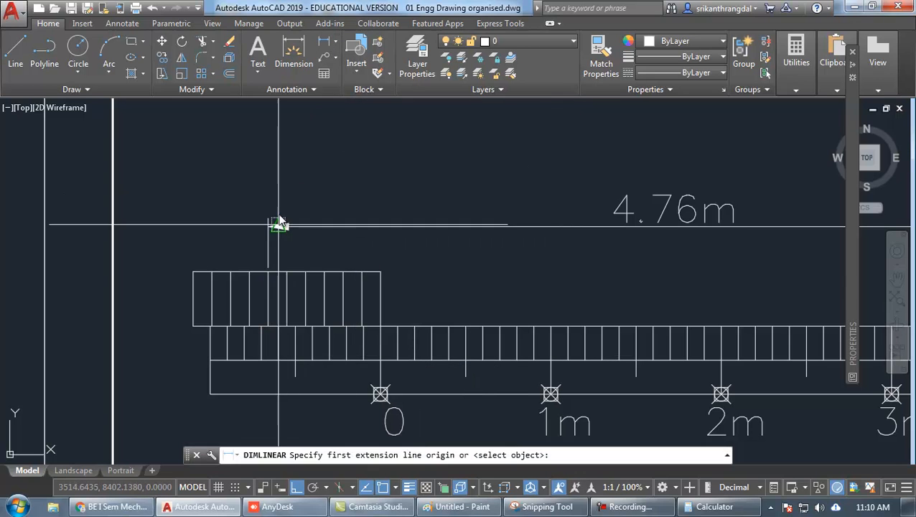
left_click(268, 272)
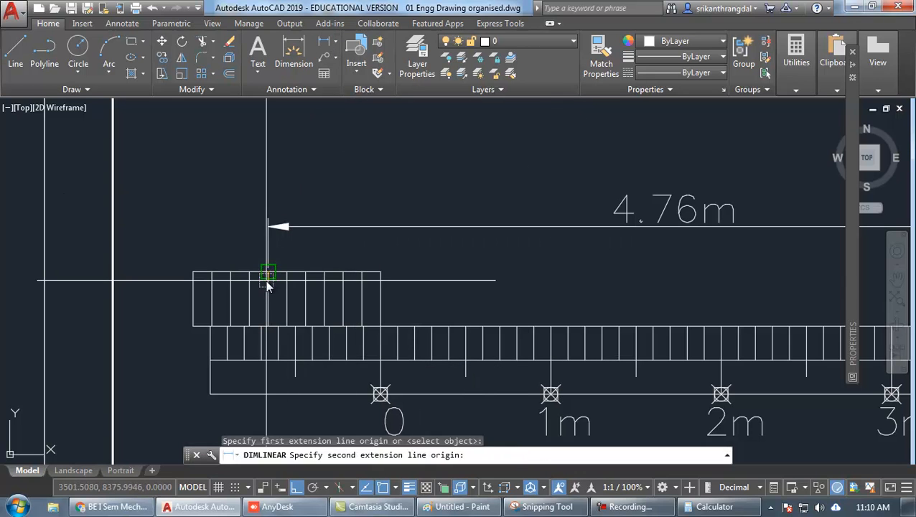
scroll(346, 338, "up", 4)
left_click(341, 321)
scroll(341, 316, "down", 4)
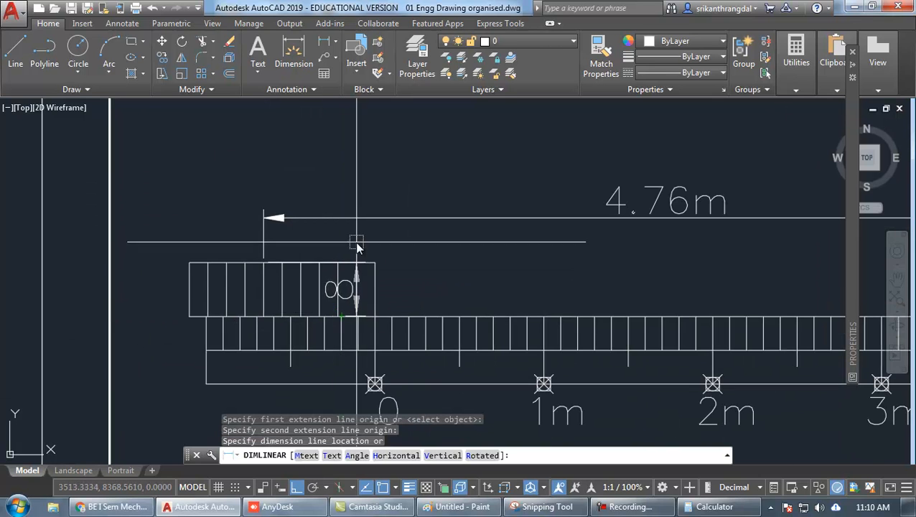
scroll(309, 242, "up", 2)
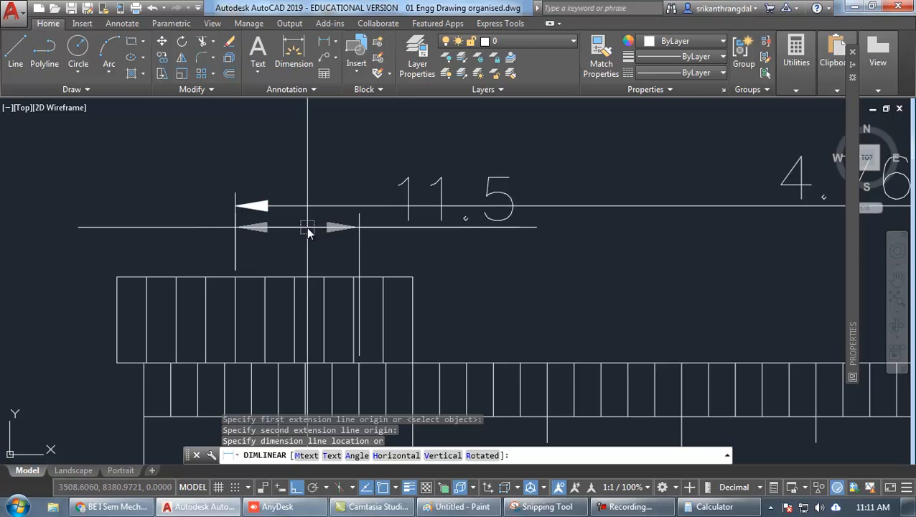
left_click(310, 215)
- Raise the 4.76m dimension line so that it sits clear above the short dimension
left_click(714, 205)
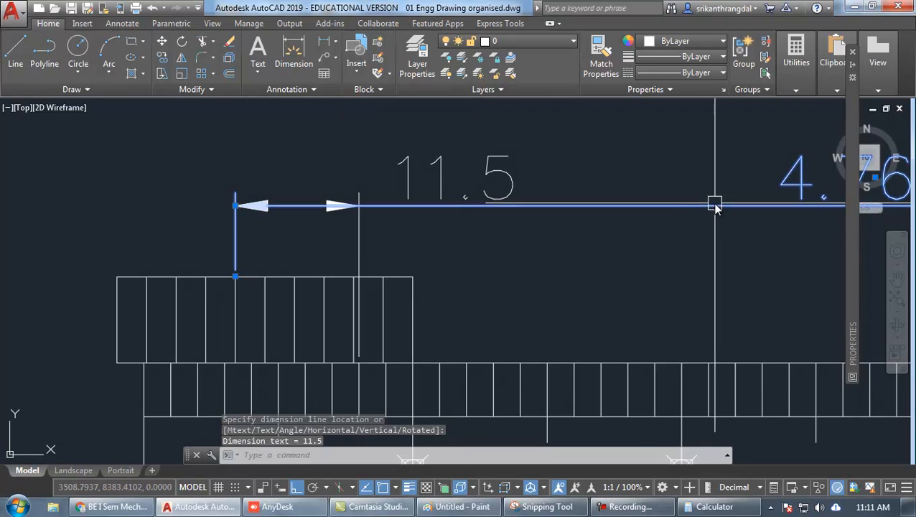
left_click(237, 206)
left_click(228, 117)
key("Escape")
scroll(475, 266, "down", 2)
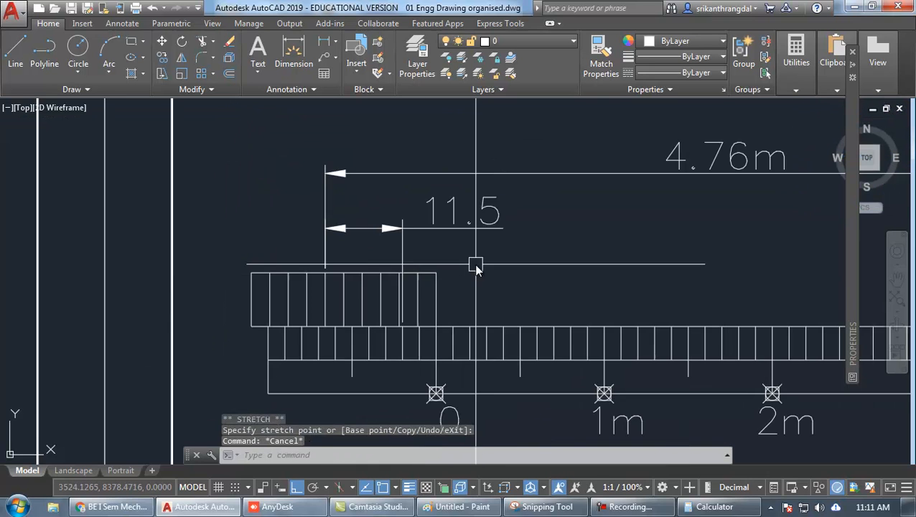
middle_click_drag(507, 272, 494, 303)
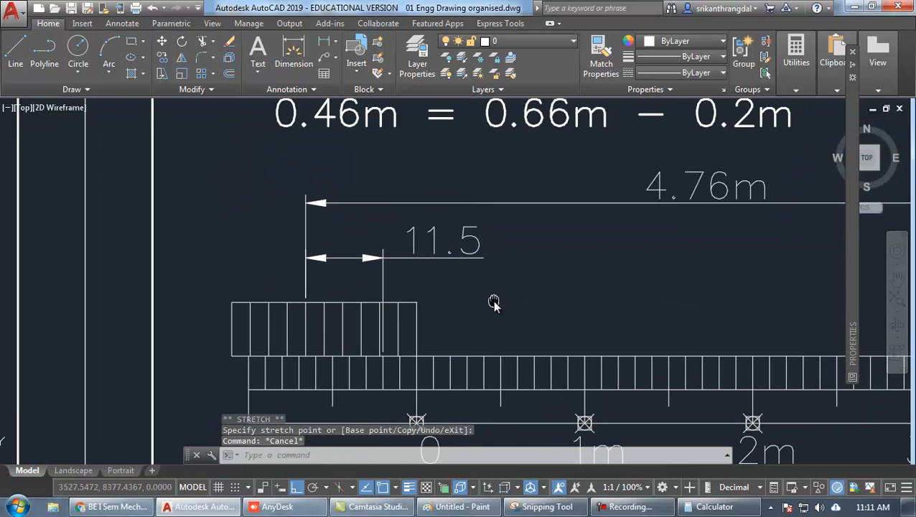
left_click(477, 258)
type("ed")
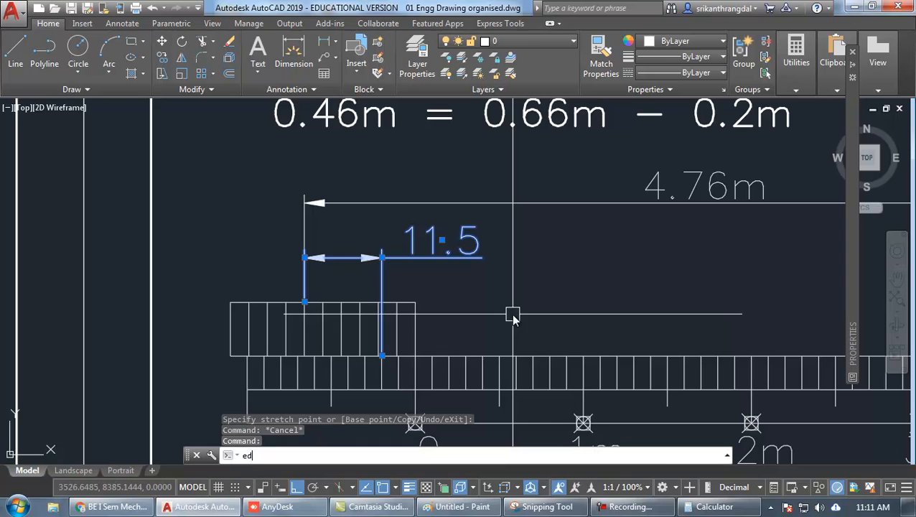
key("Escape")
- Replace the text of the short dimension above the vernier with 0.46m and finish text editing
left_click(445, 256)
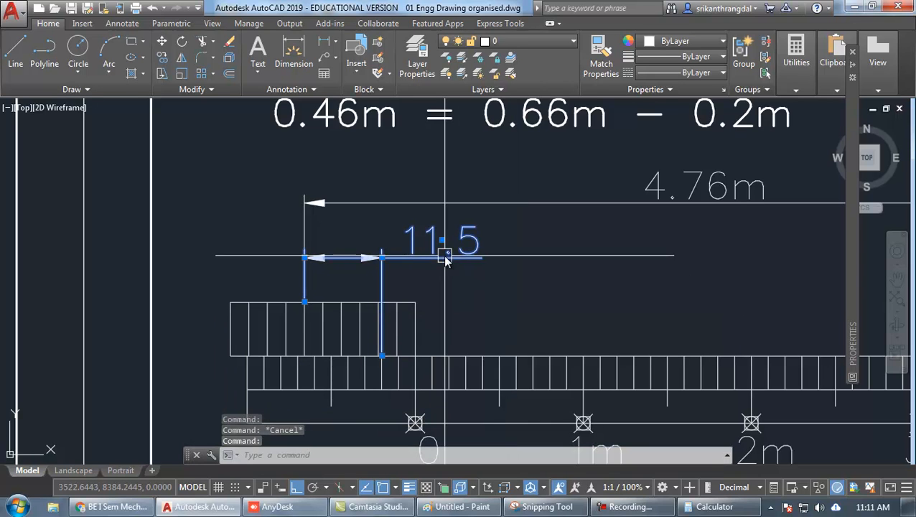
type("ed")
key("Return")
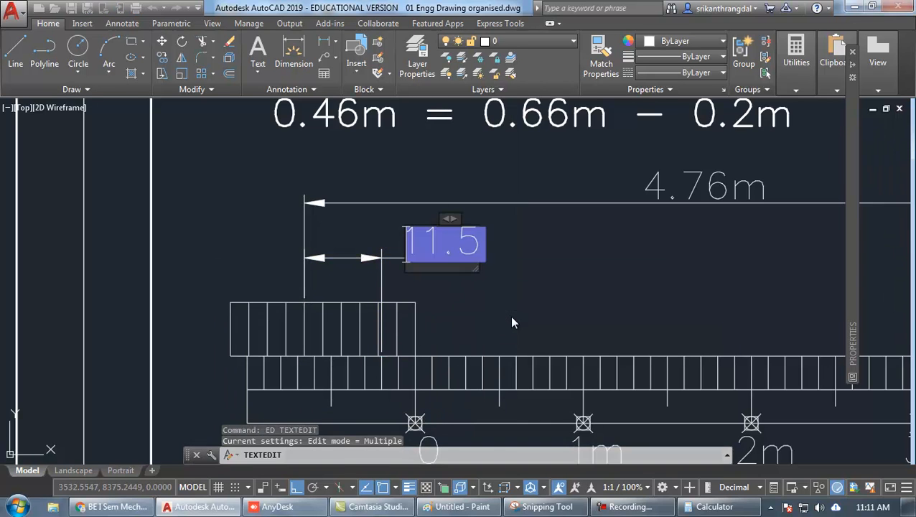
key("Delete")
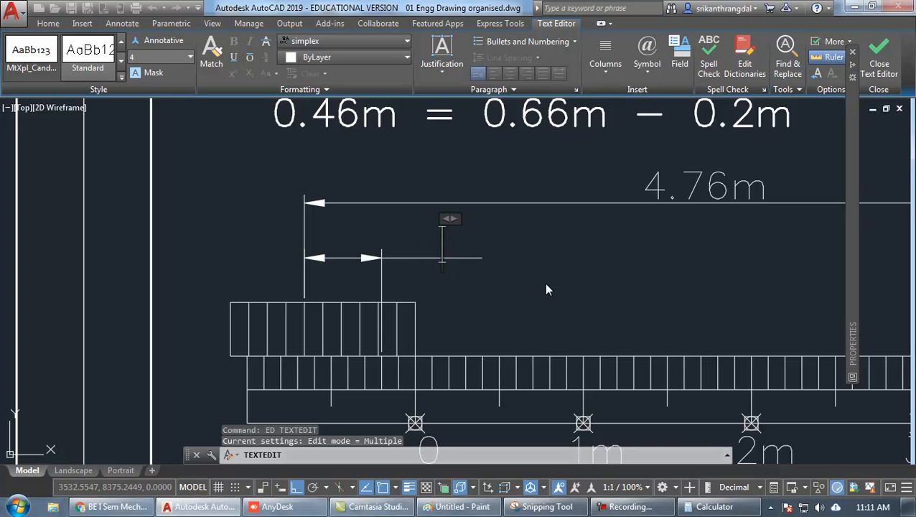
middle_click_drag(490, 269, 445, 300)
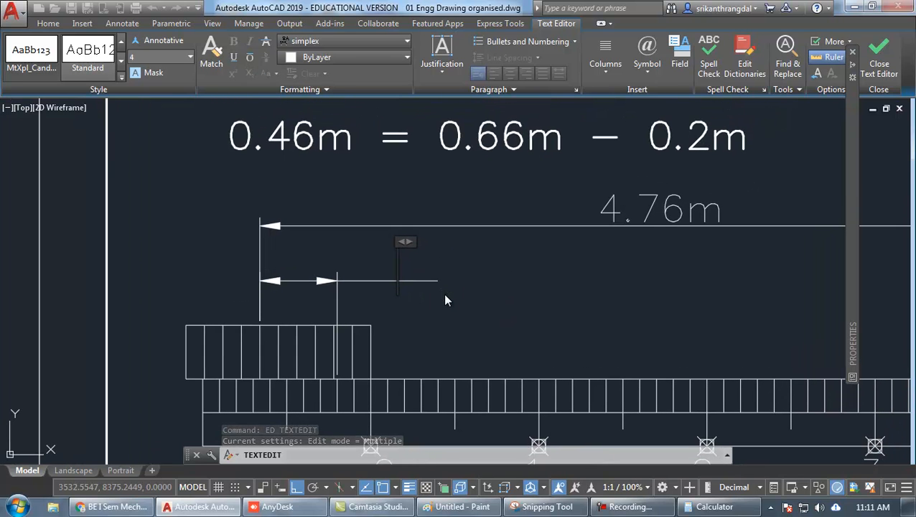
type("0.46")
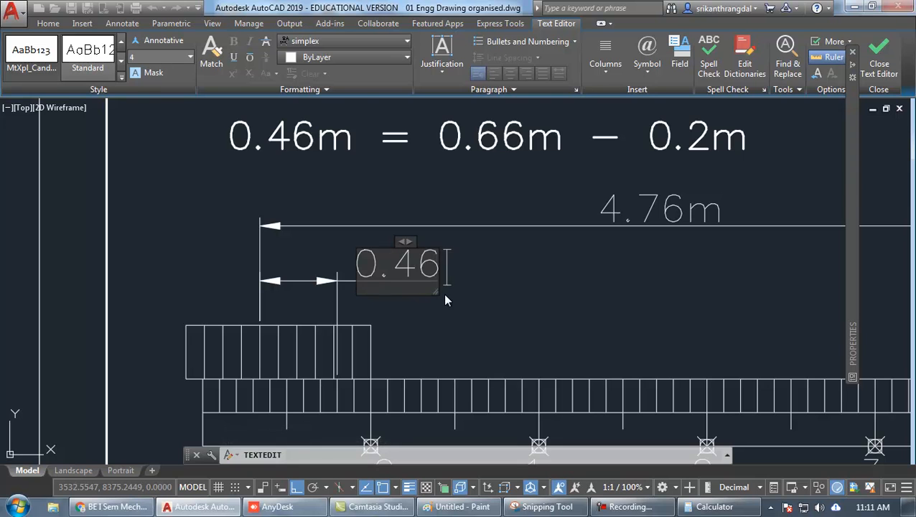
type("m")
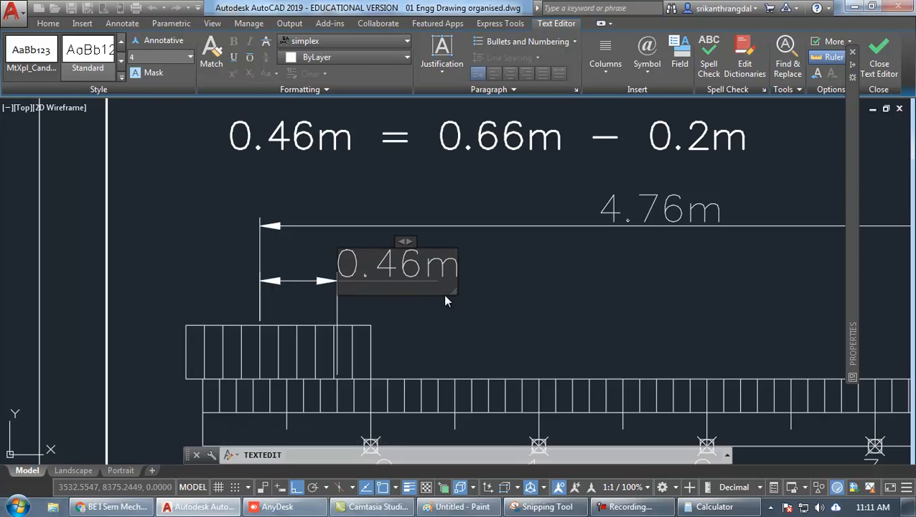
left_click(484, 365)
scroll(475, 318, "down", 2)
middle_click_drag(651, 328, 557, 303)
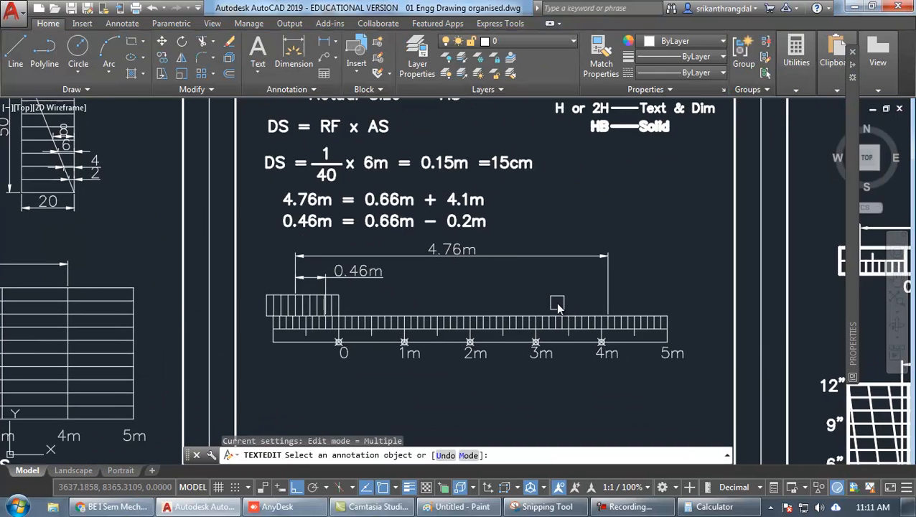
key("Escape")
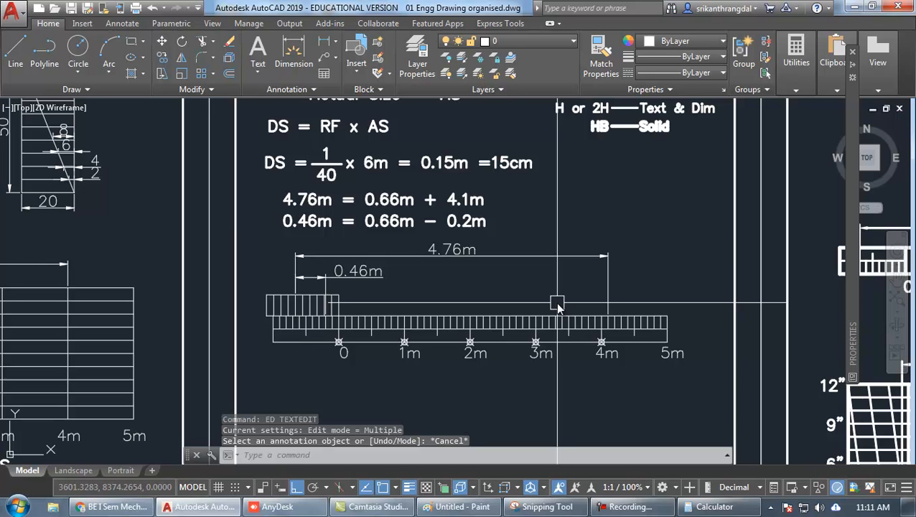